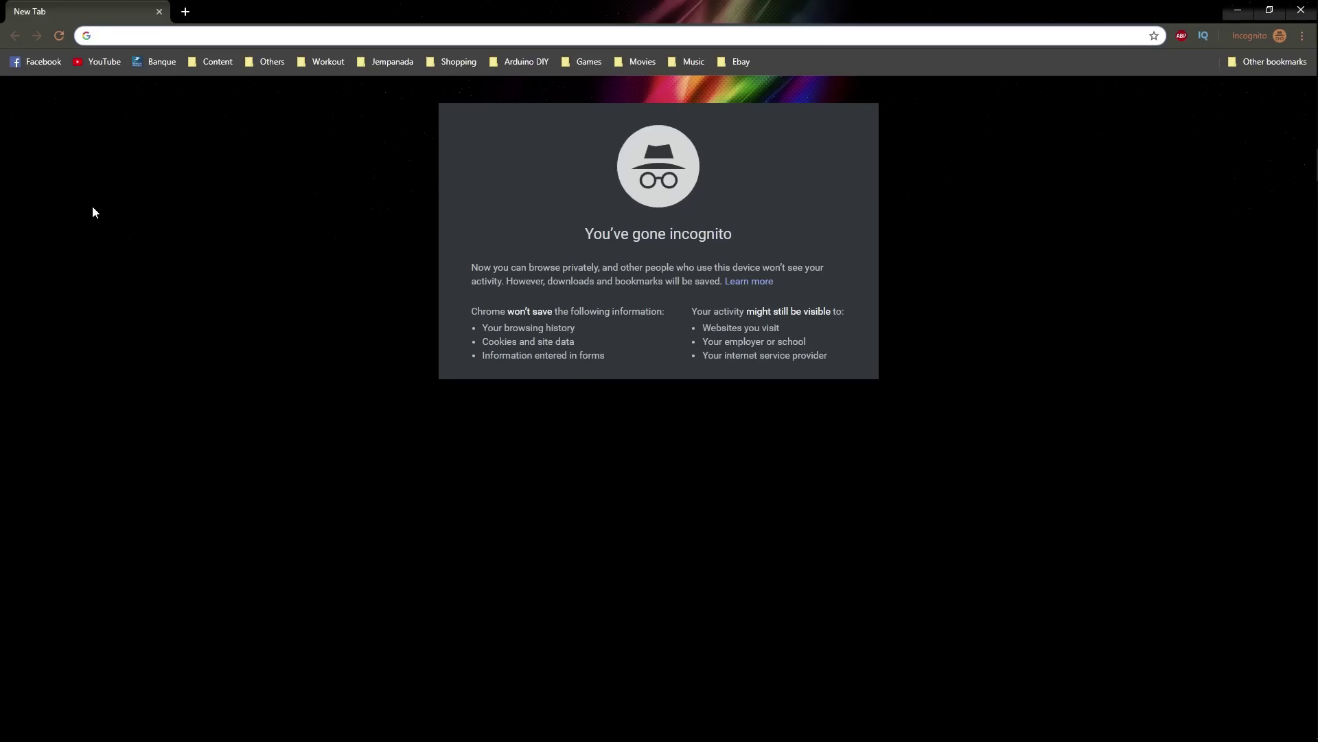
# Load twitch.tv in Chrome's address bar.
pyautogui.write('twitch.tv')
pyautogui.press('Return')
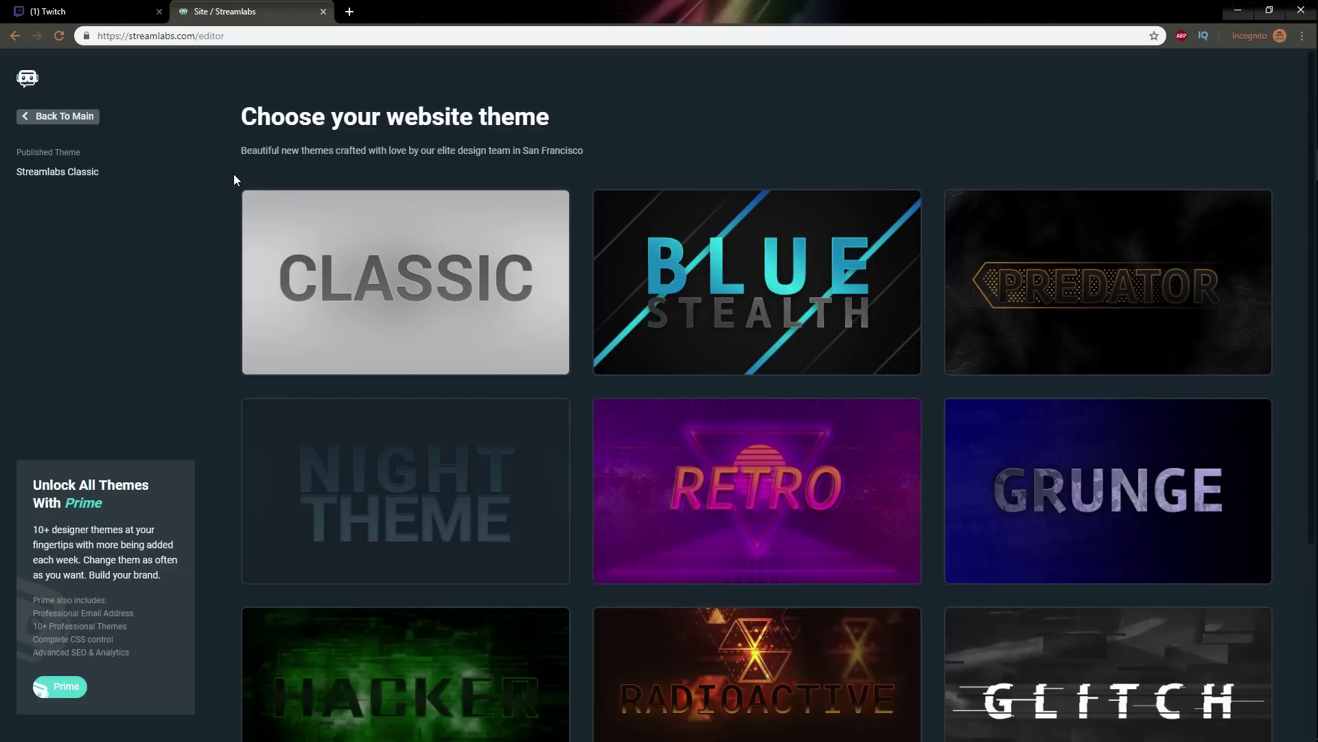
# Find the Abstract3D card in the theme grid and apply it to getonmylevelbot.
pyautogui.moveTo(736, 310)
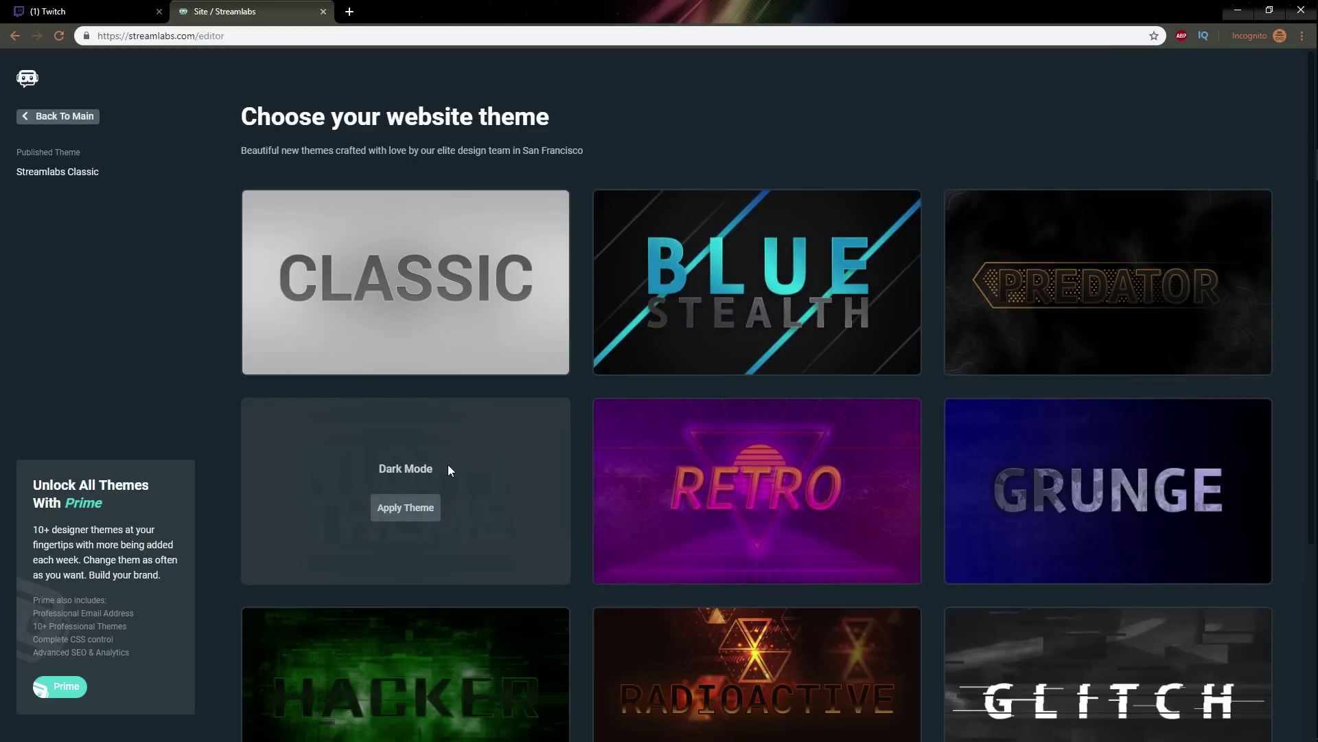
pyautogui.scroll(-4, 448, 465)
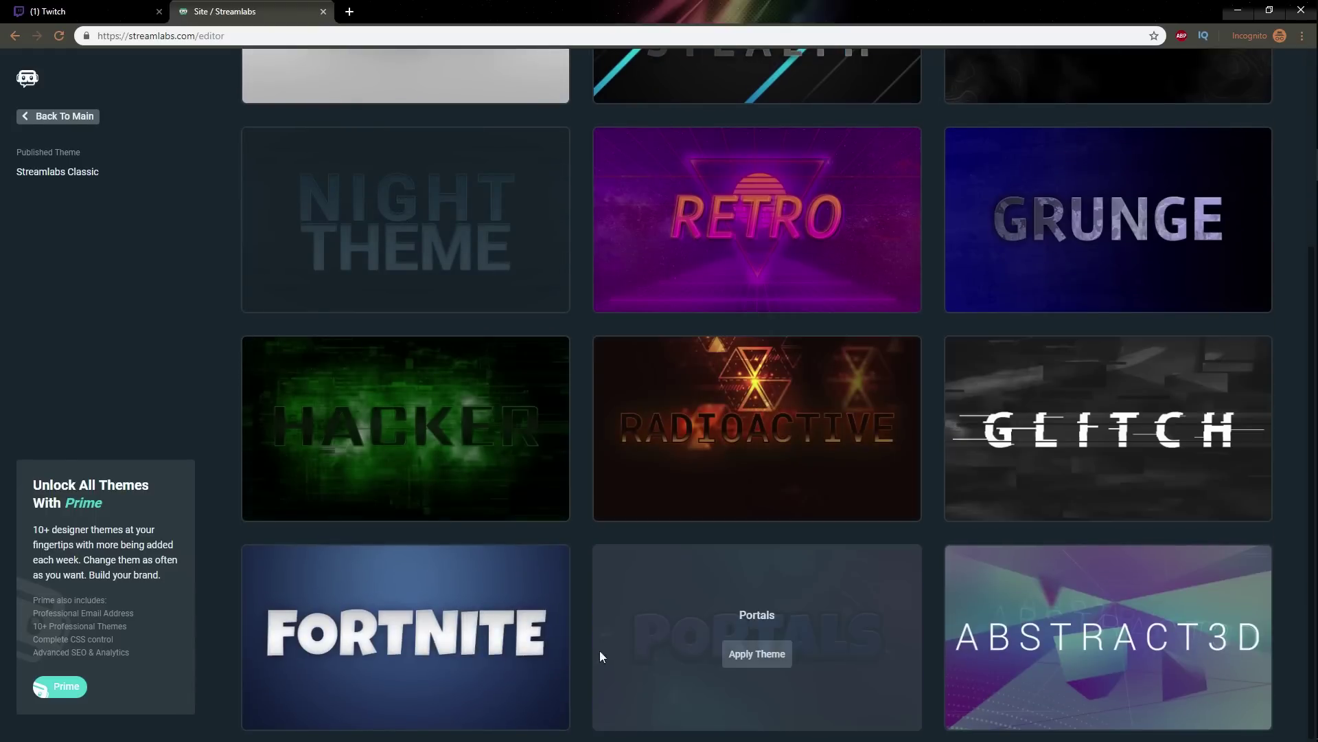
pyautogui.scroll(4, 354, 624)
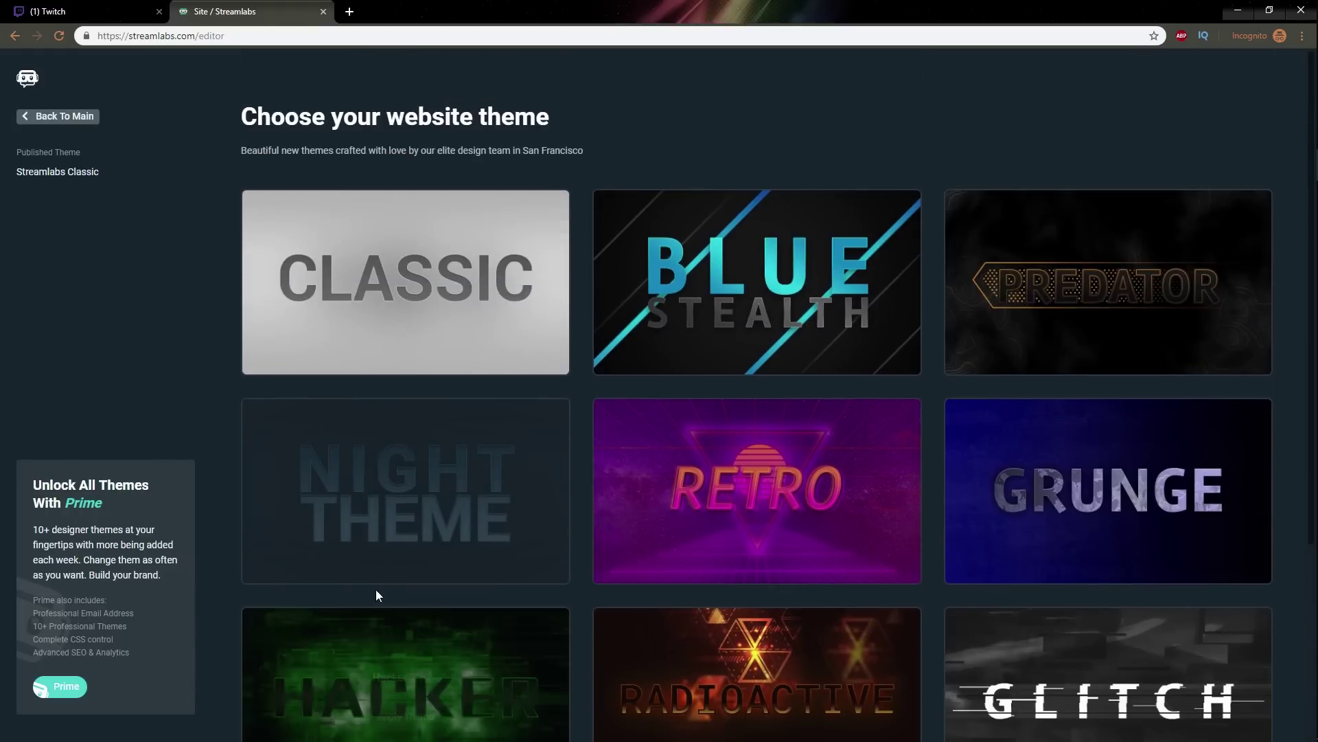
pyautogui.scroll(-4, 377, 590)
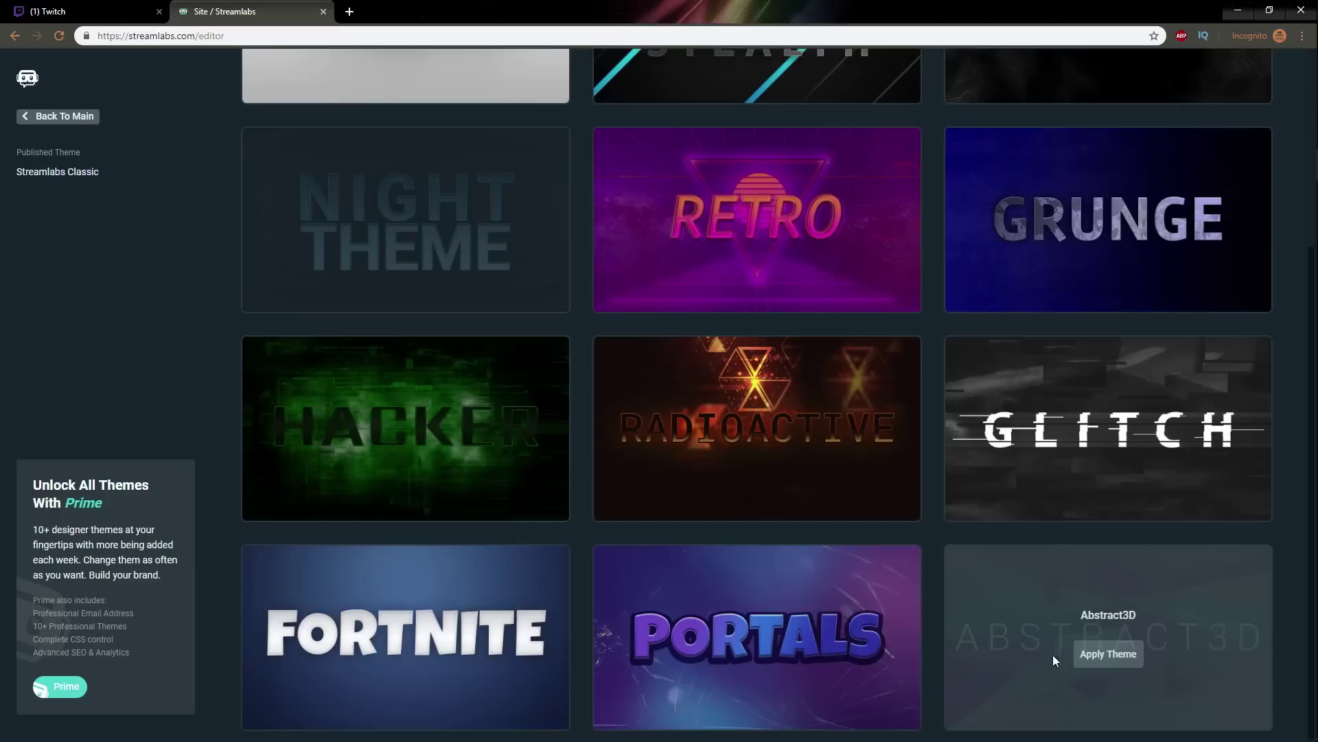
pyautogui.click(1099, 655)
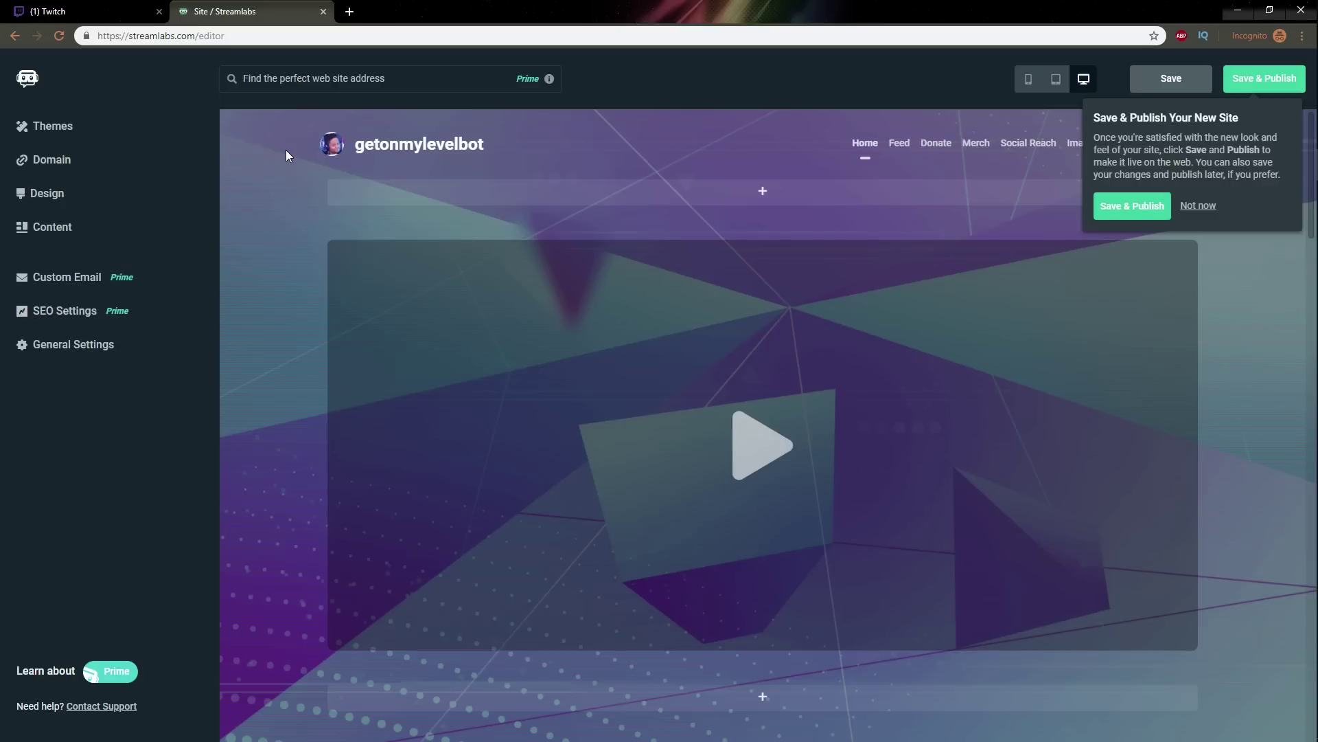
# Review the Abstract3D preview, then Save & Publish the site.
pyautogui.scroll(-10, 306, 283)
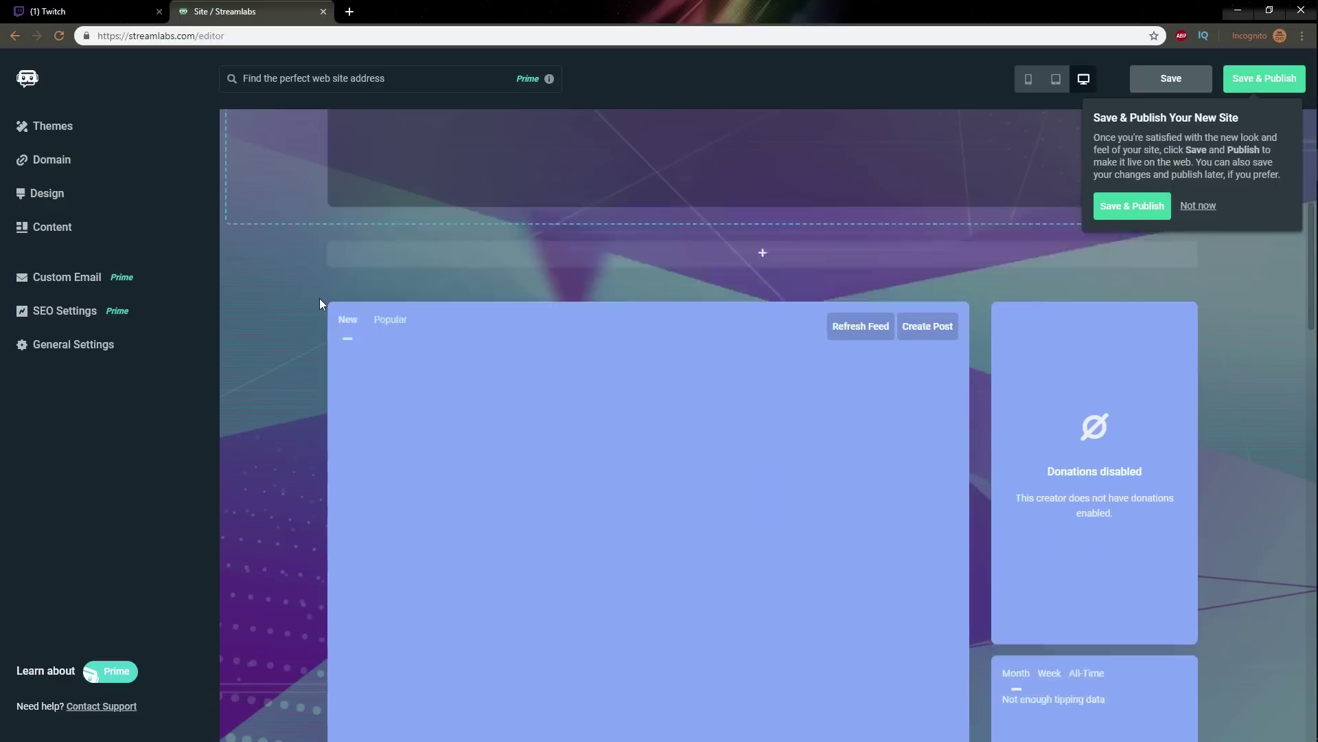
pyautogui.scroll(-10, 337, 316)
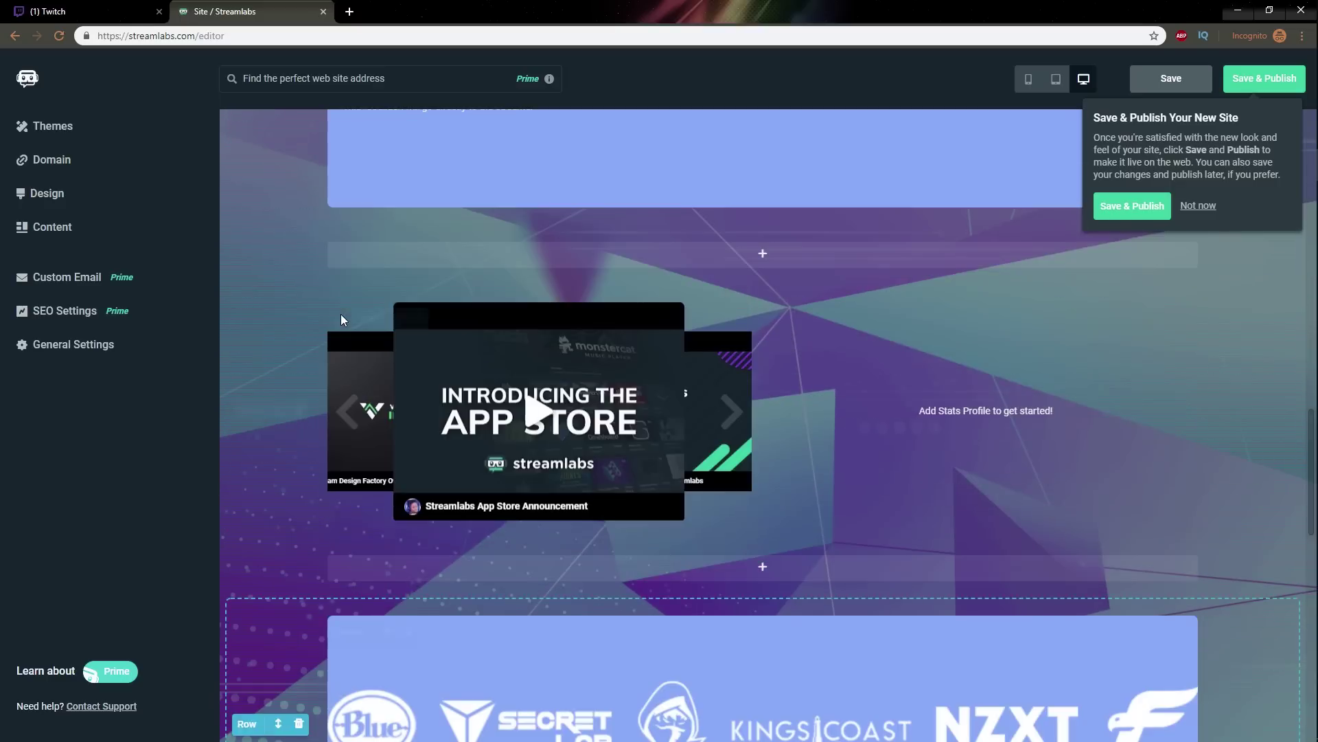
pyautogui.scroll(6, 343, 318)
pyautogui.scroll(10, 345, 320)
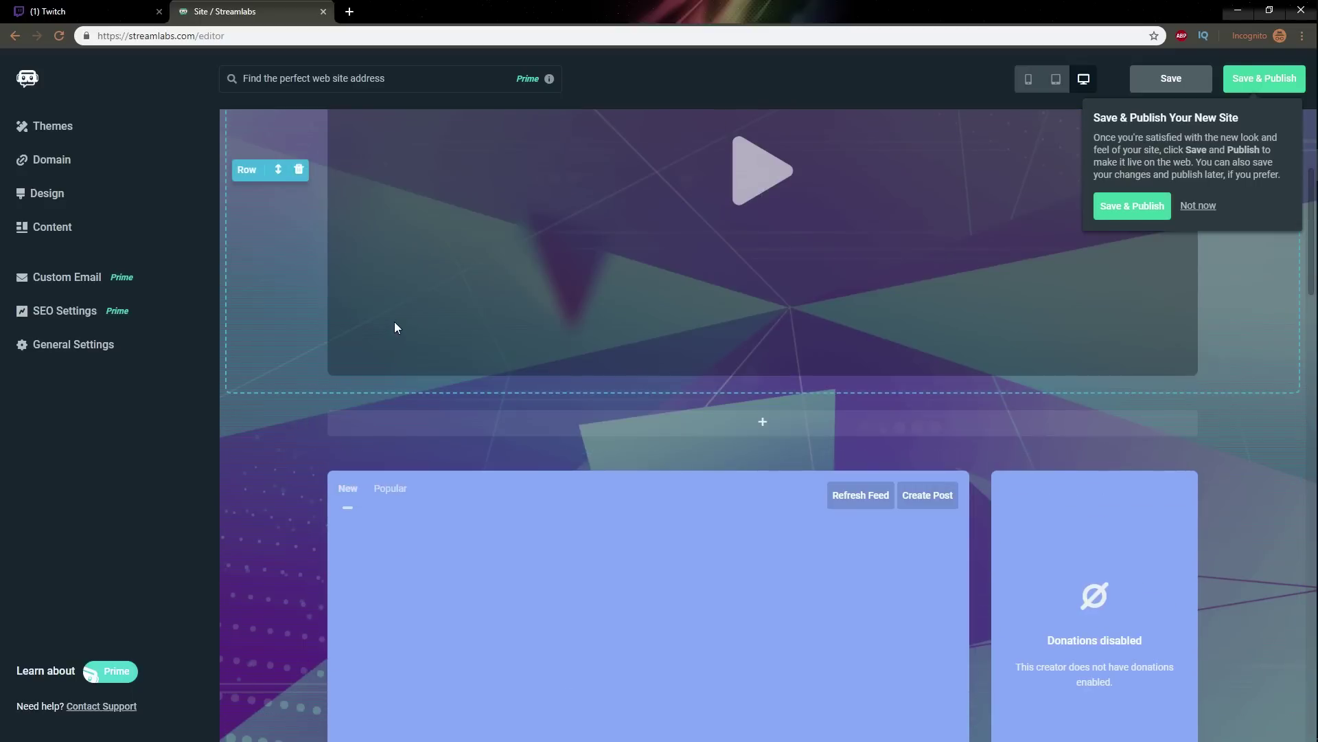
pyautogui.scroll(2, 562, 307)
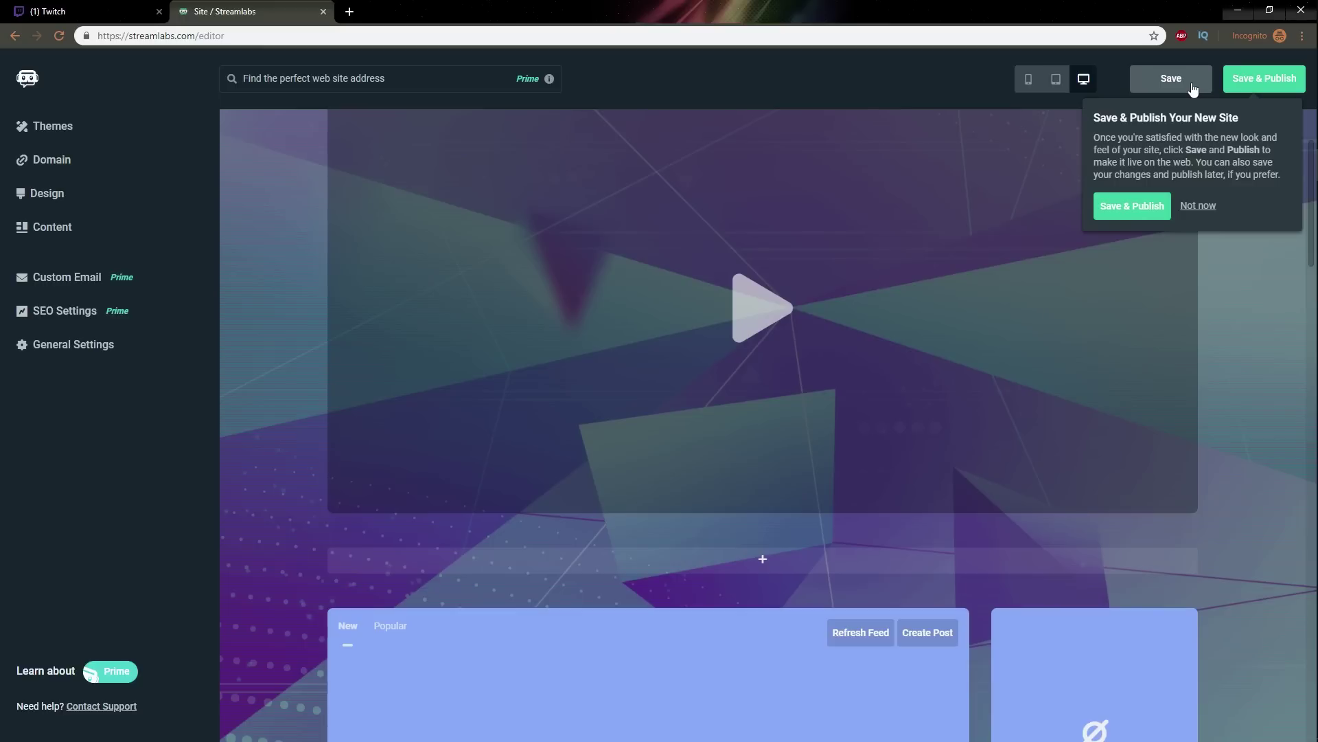
pyautogui.click(1265, 81)
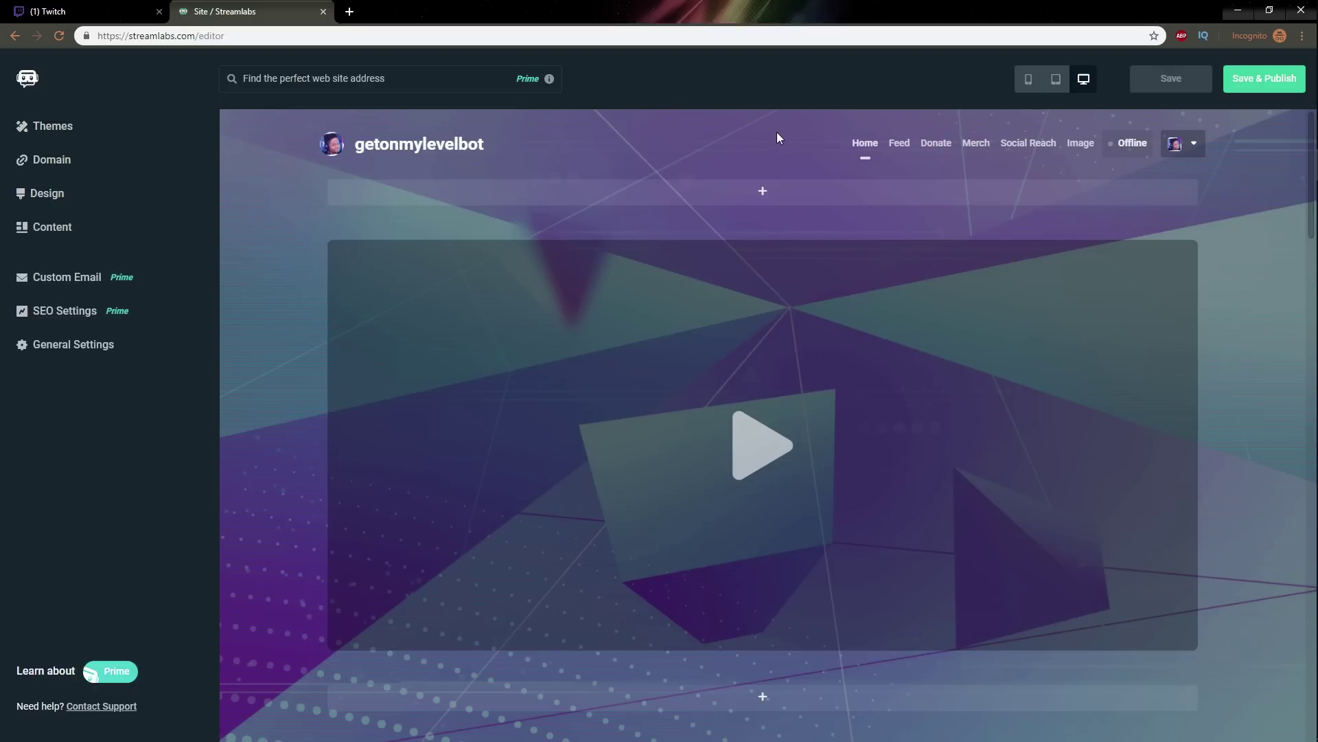
pyautogui.scroll(-5, 776, 137)
pyautogui.scroll(5, 234, 261)
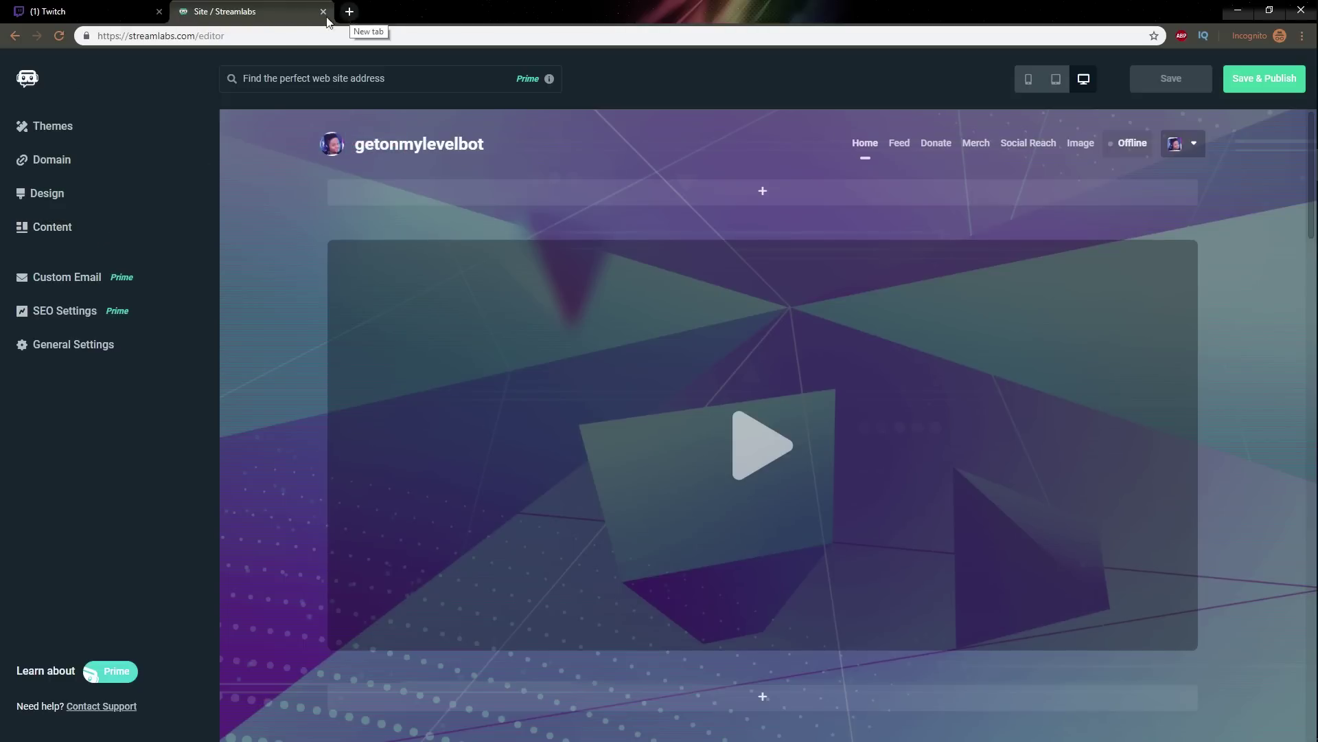
# Open the published getonmylevelbot site in a new tab using its copied address.
pyautogui.click(206, 36)
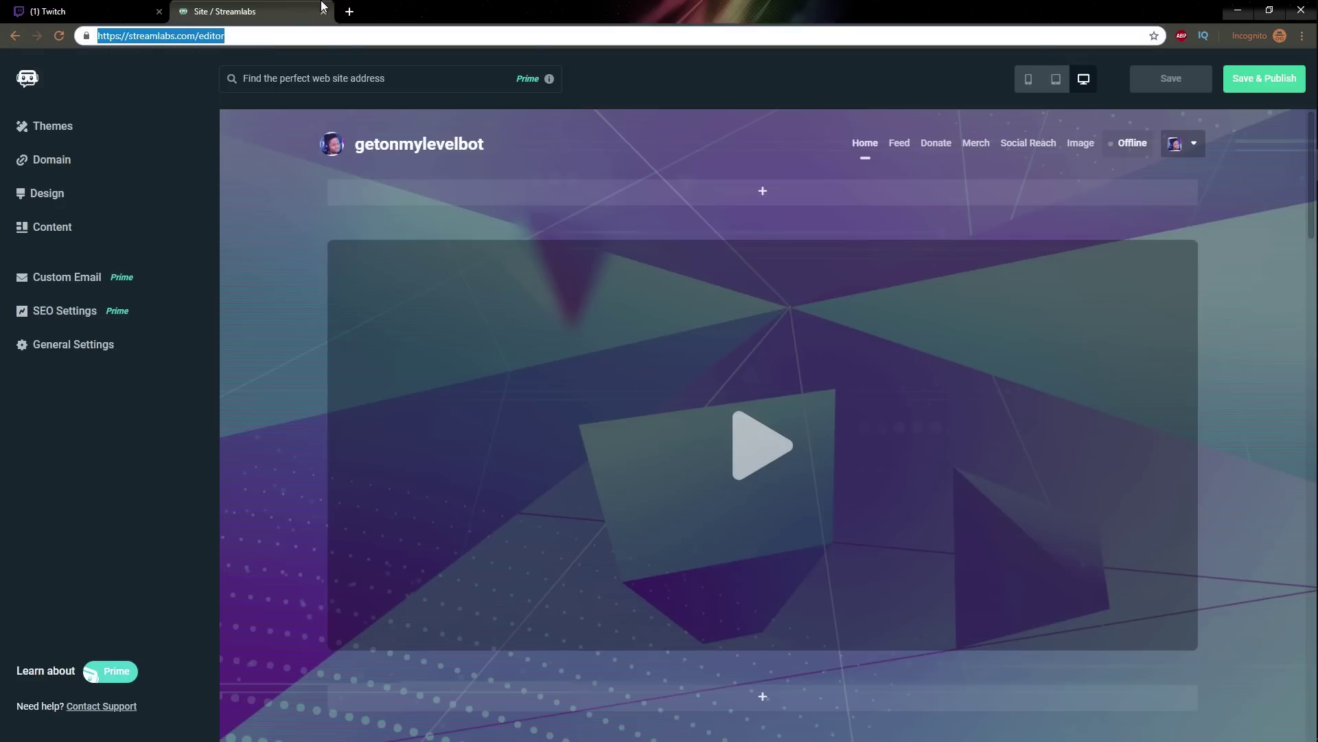
pyautogui.click(349, 12)
pyautogui.write('https://streamlabs.com/getonmylevelbot')
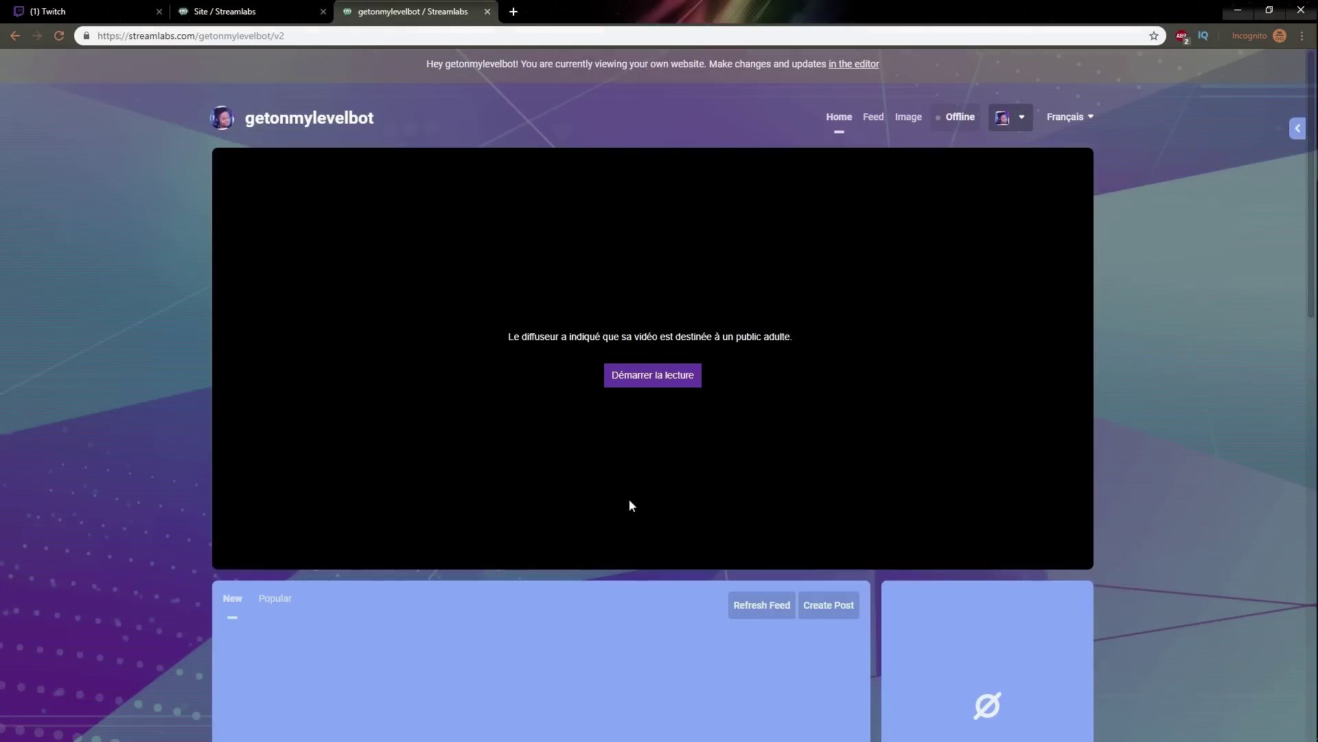
# Start the embedded Twitch player and browse the live page, stepping the video carousel back.
pyautogui.click(639, 375)
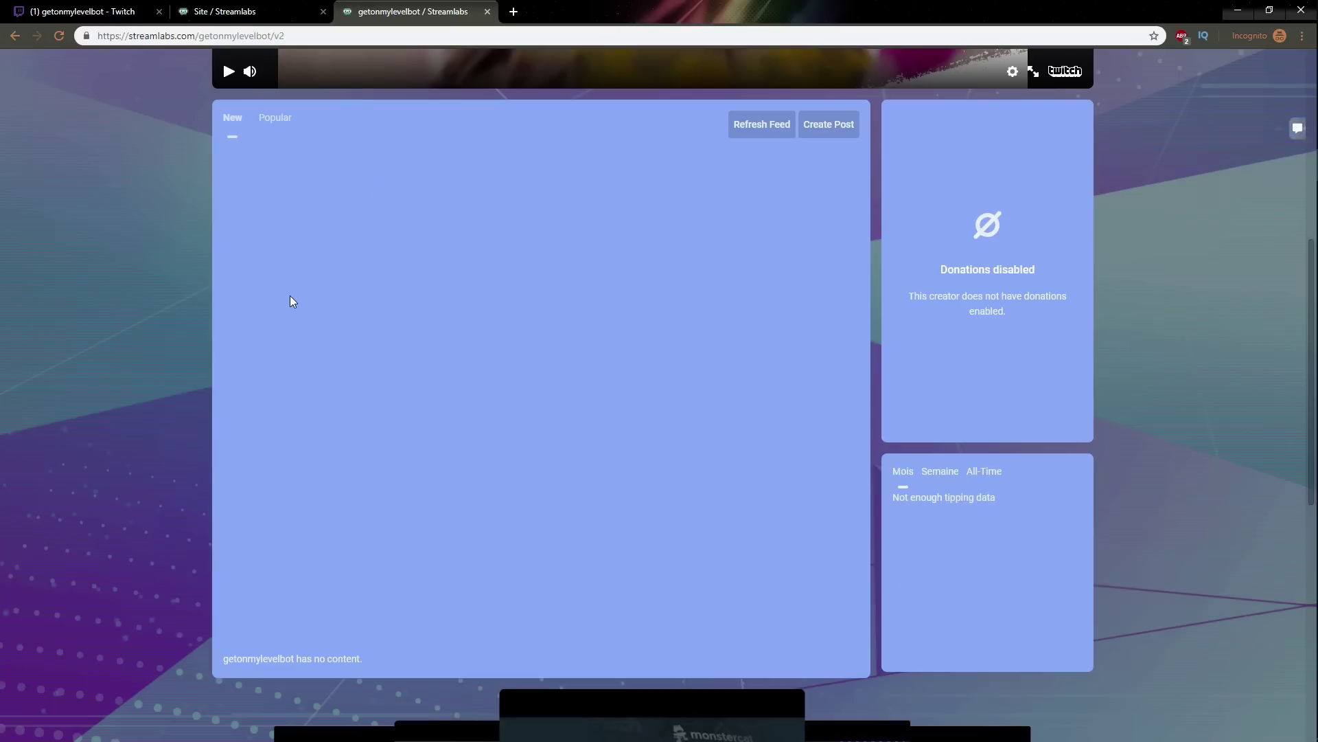
pyautogui.scroll(5, 141, 333)
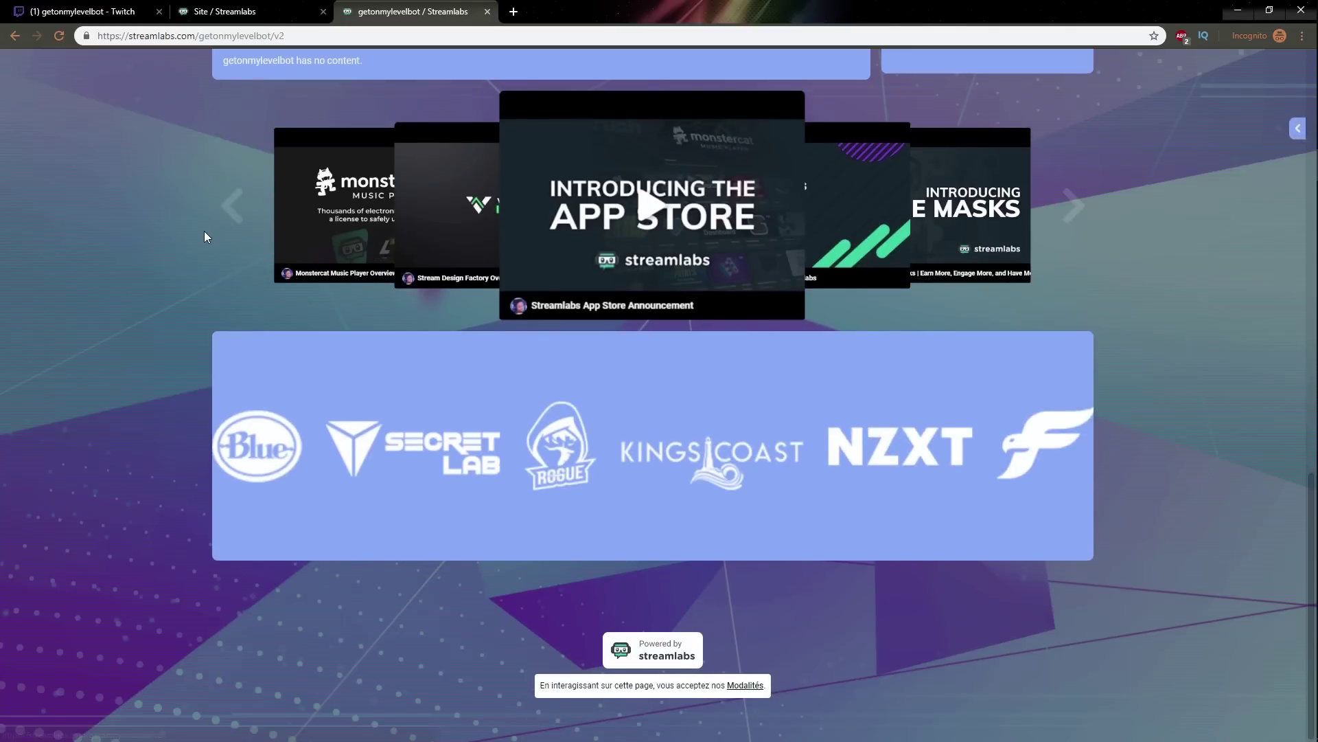
pyautogui.click(203, 230)
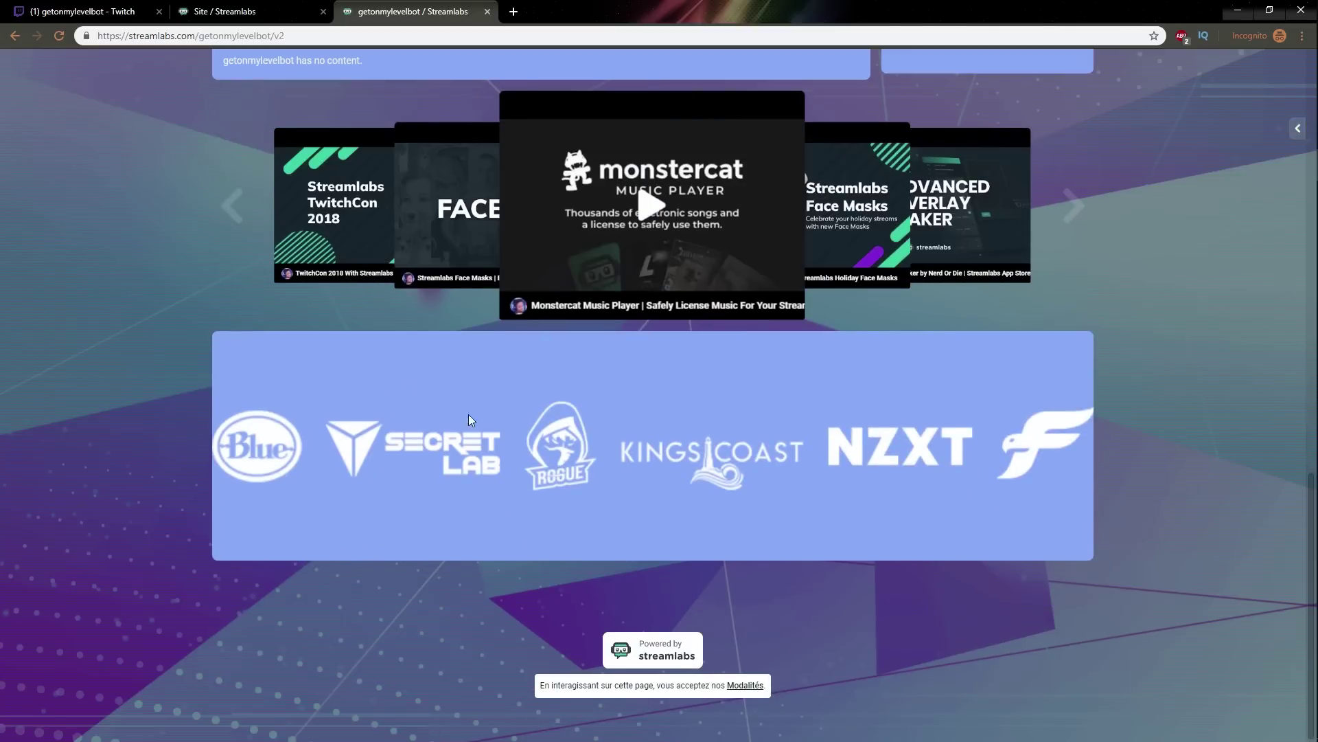
pyautogui.scroll(15, 745, 512)
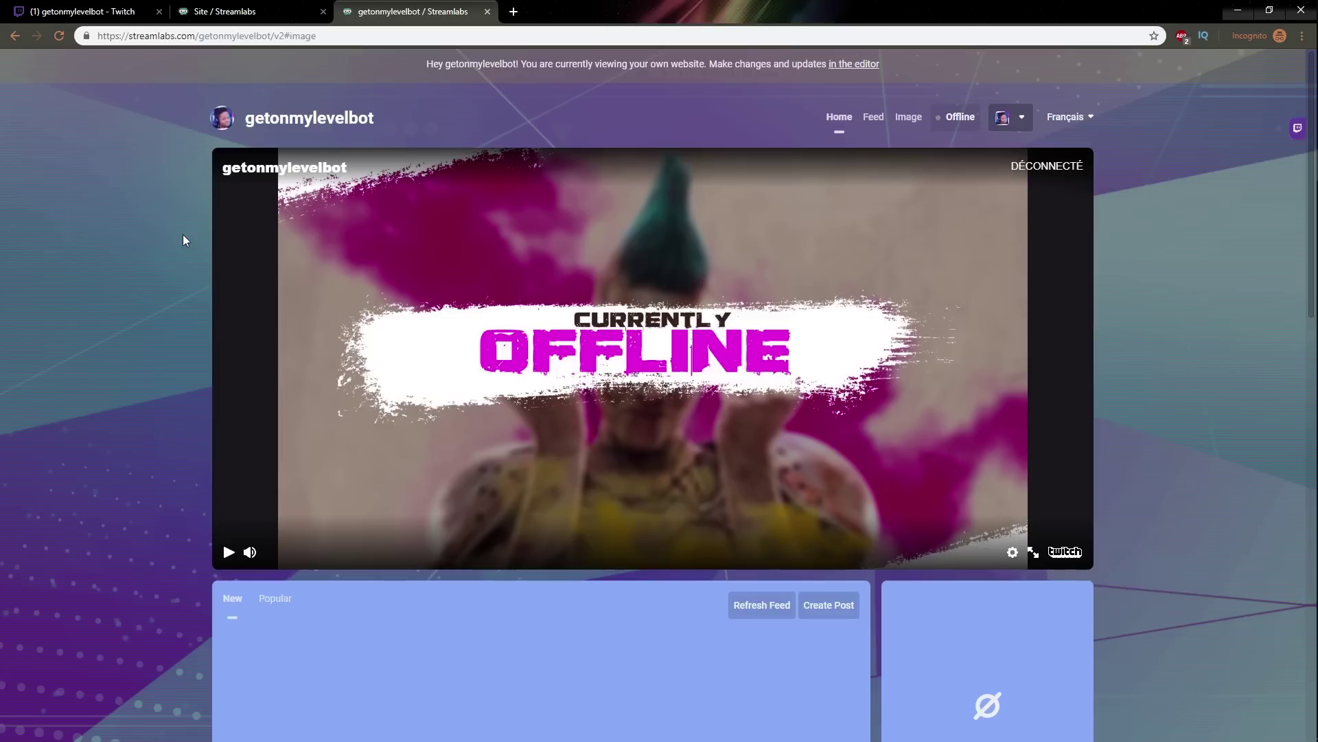
pyautogui.scroll(-10, 225, 265)
pyautogui.scroll(5, 343, 285)
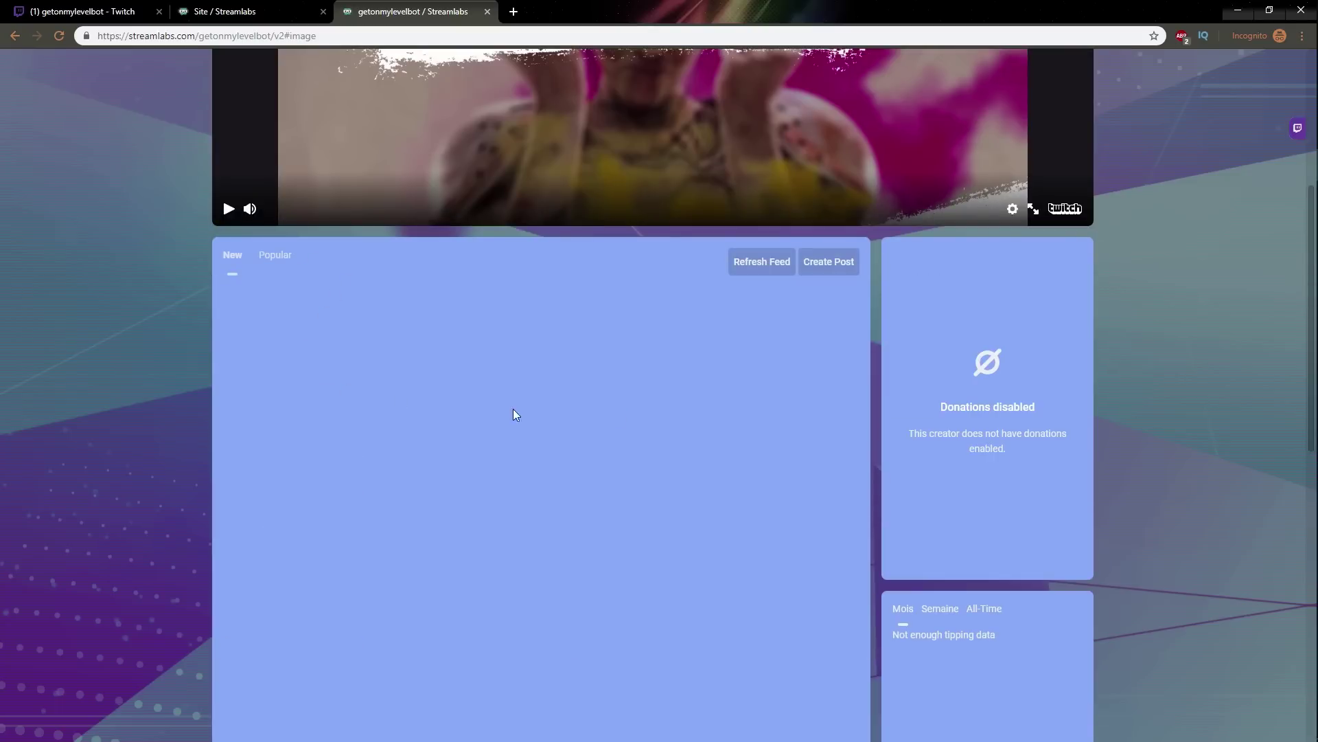
pyautogui.scroll(-4, 968, 322)
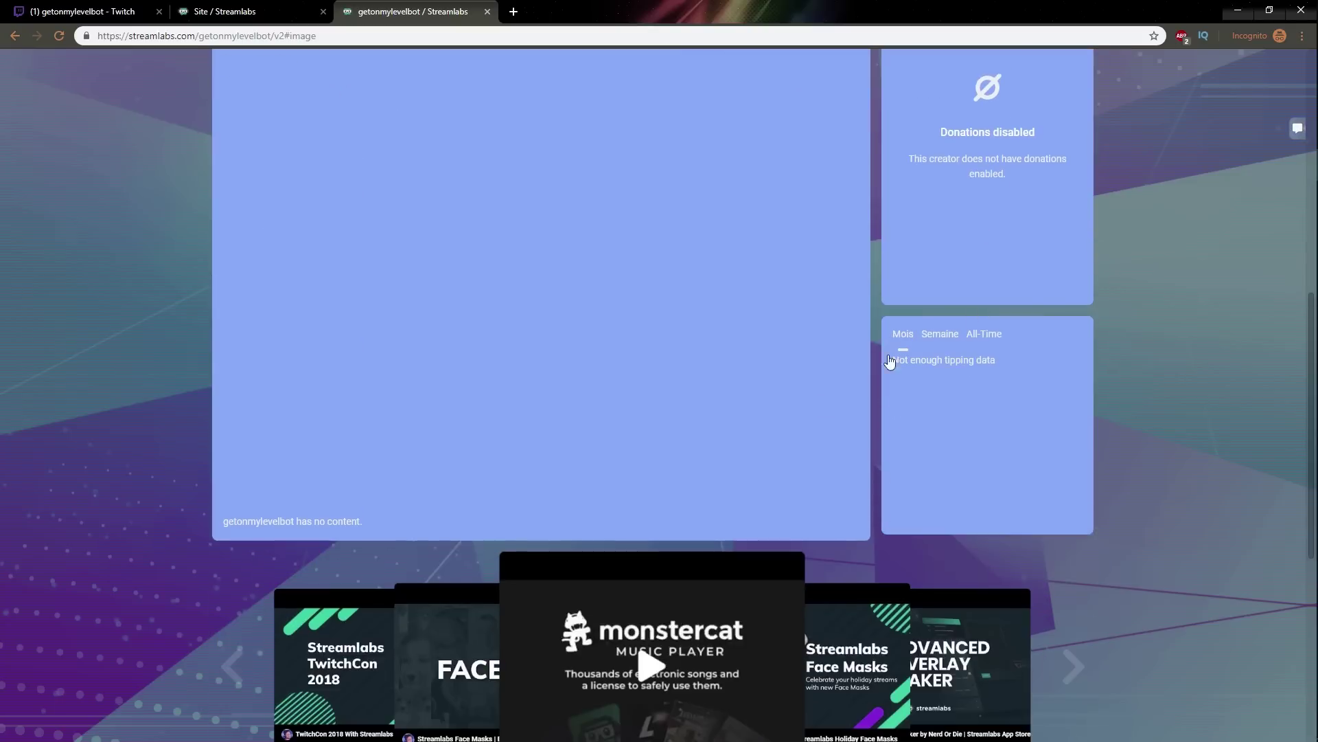
pyautogui.scroll(-5, 893, 371)
pyautogui.scroll(14, 17, 283)
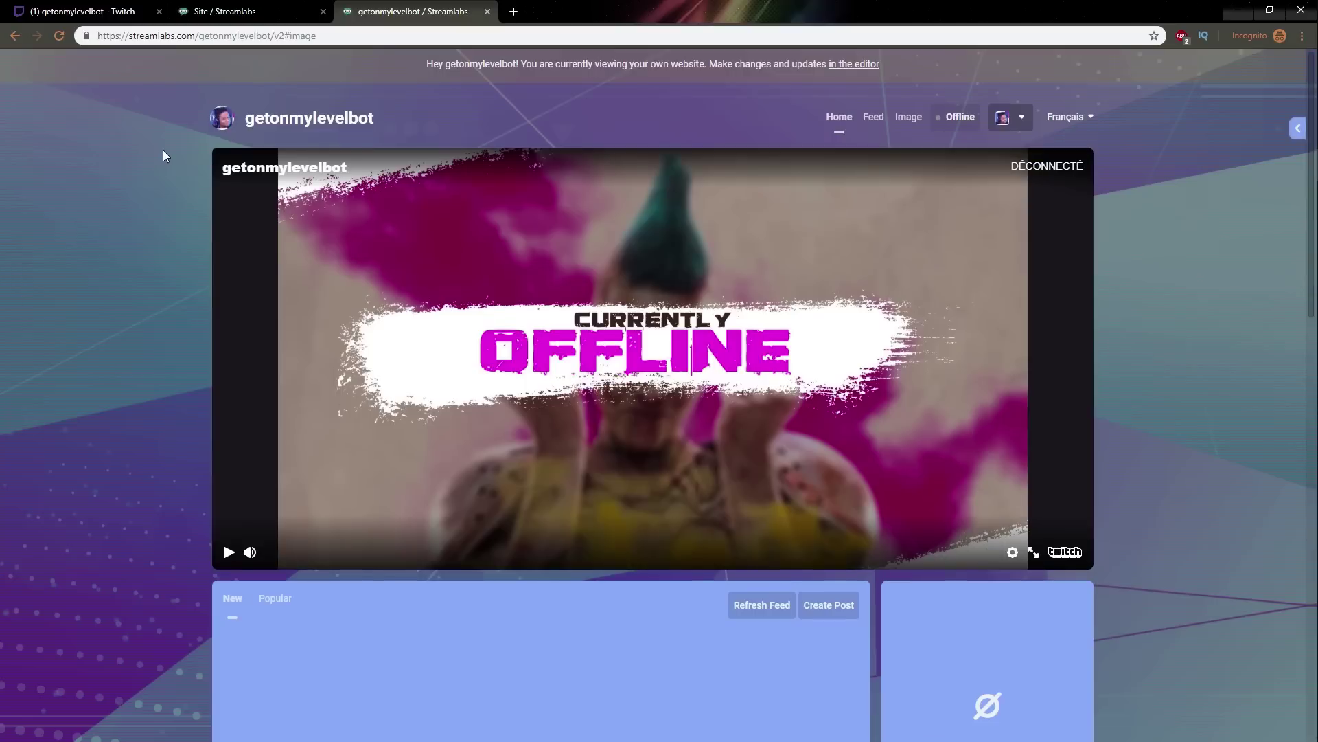
# Back in the editor, browse the theme list, then open the Domain settings.
pyautogui.click(229, 15)
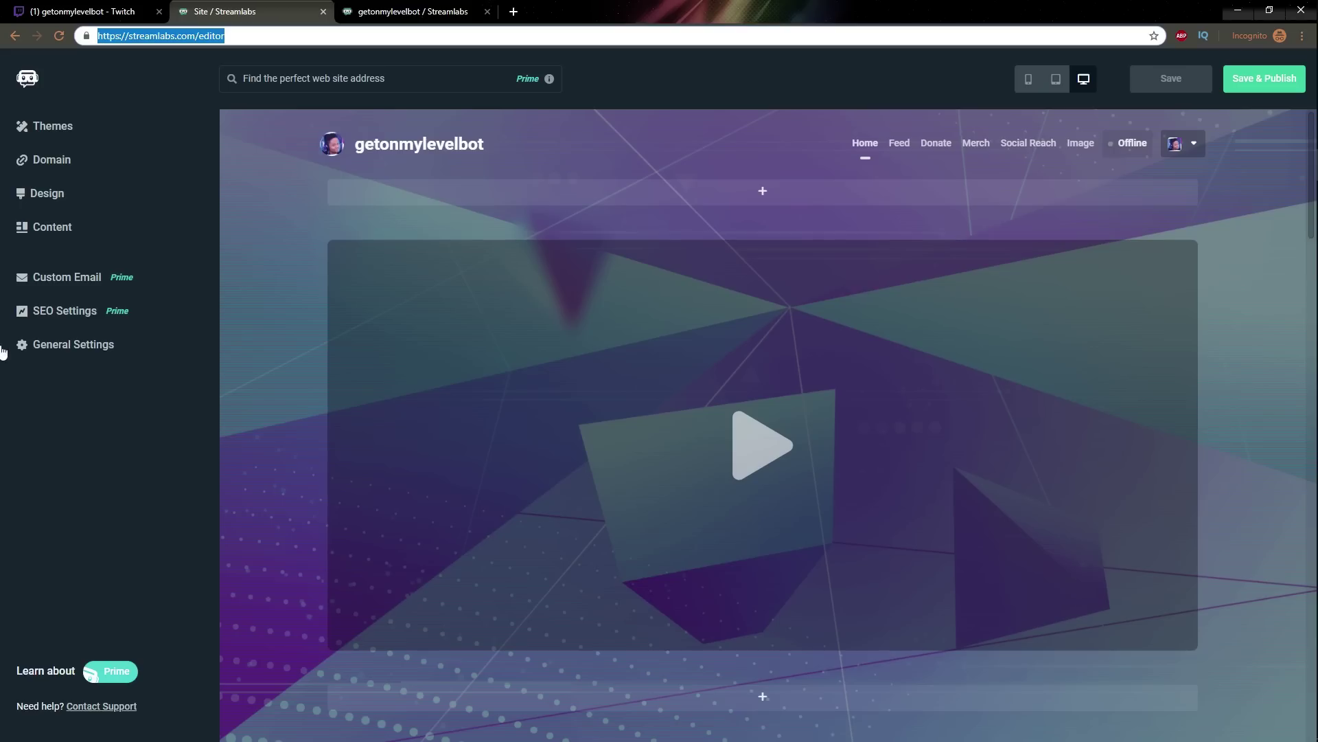
pyautogui.click(43, 125)
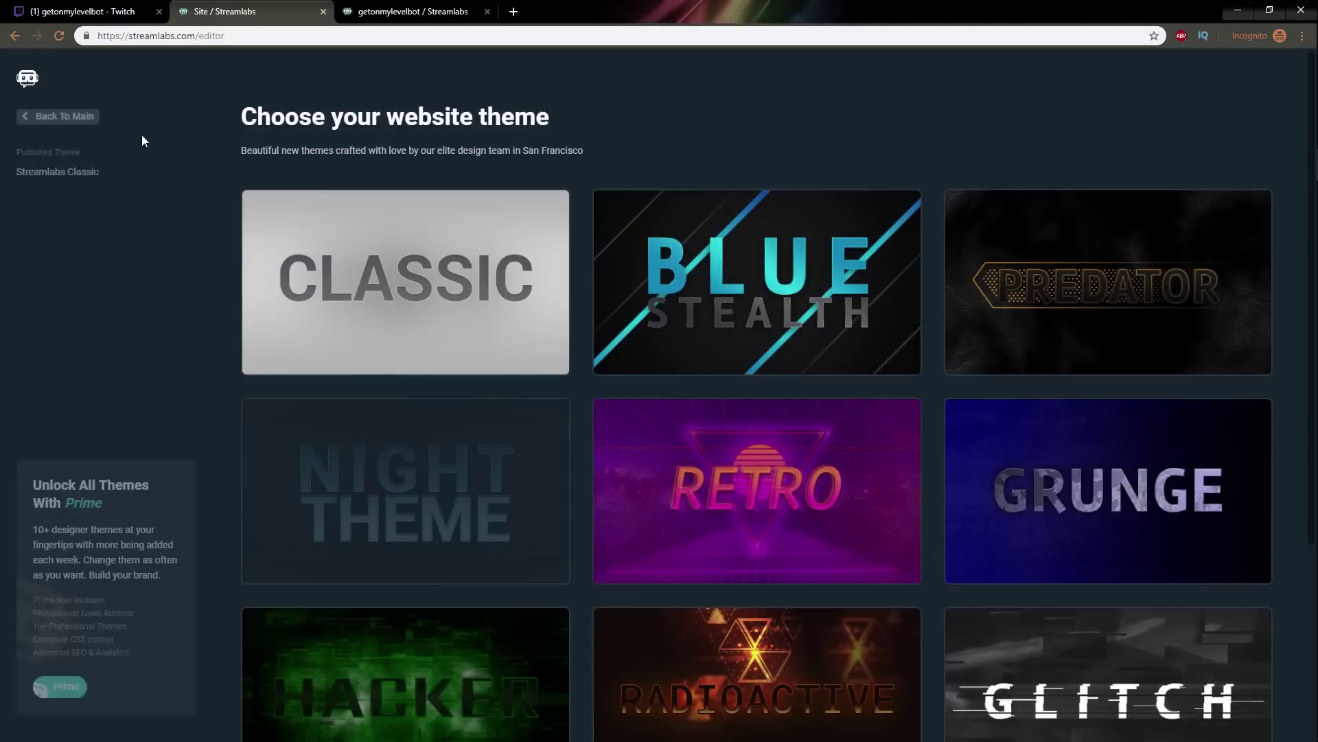
pyautogui.scroll(-3, 508, 364)
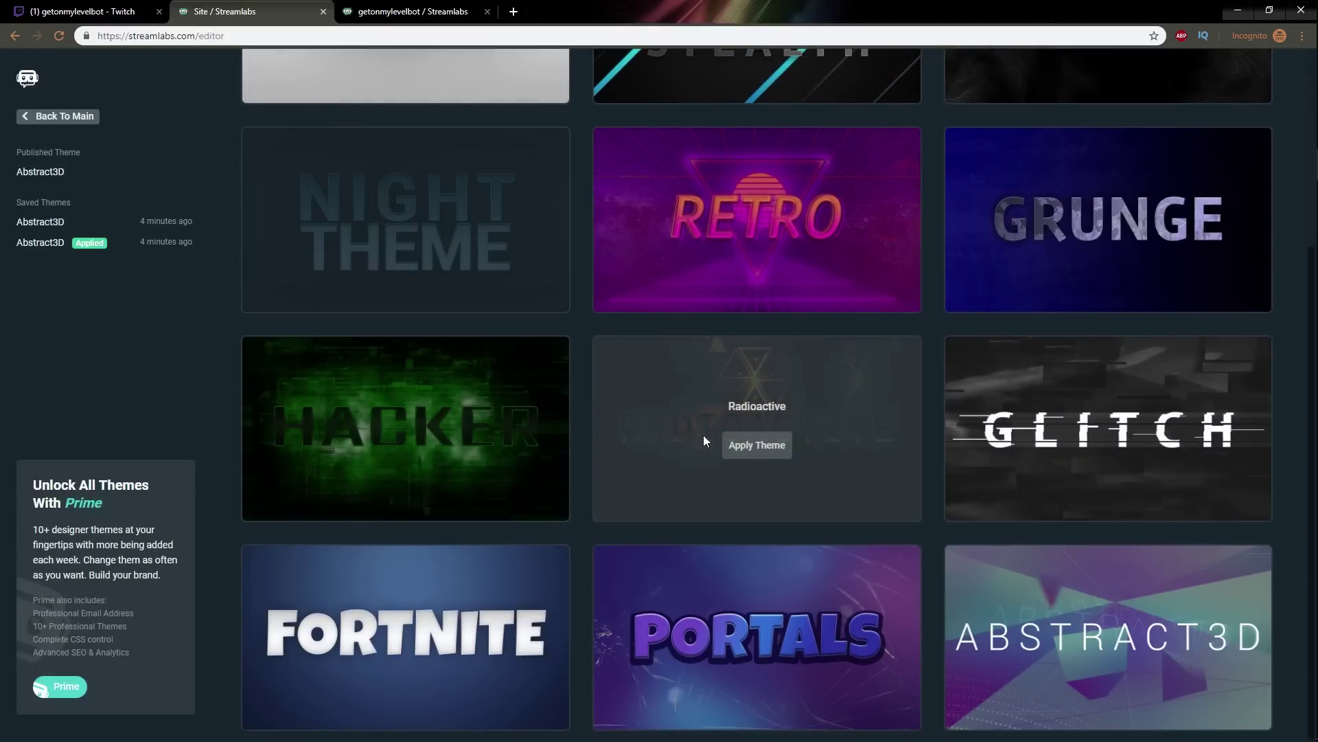
pyautogui.scroll(4, 838, 450)
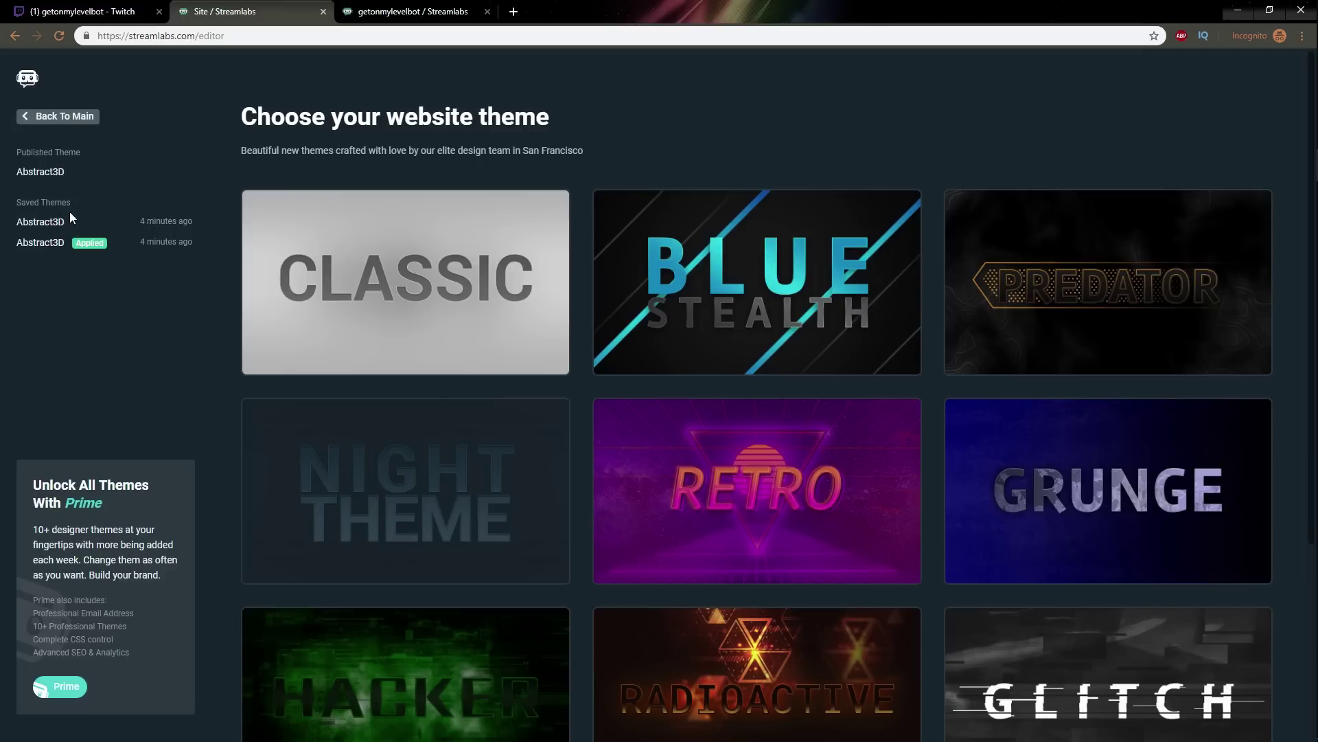
pyautogui.click(35, 119)
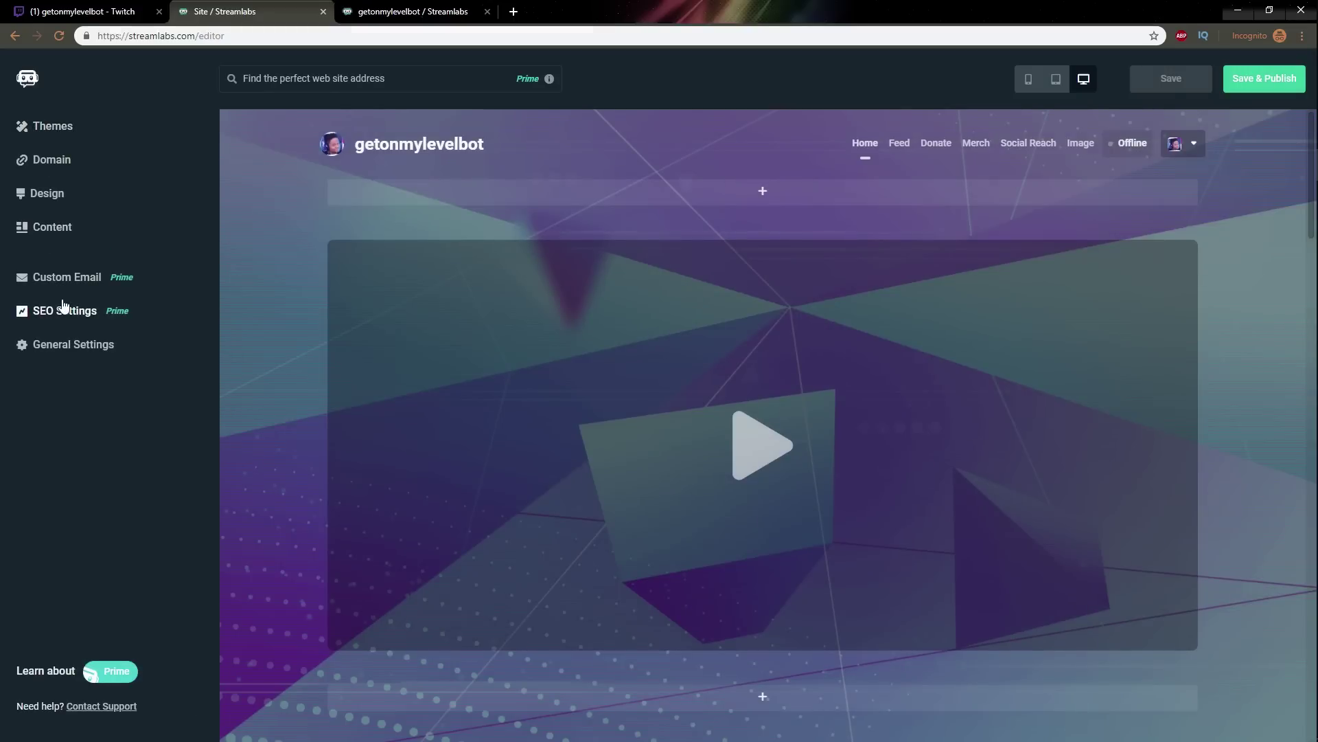
pyautogui.click(53, 165)
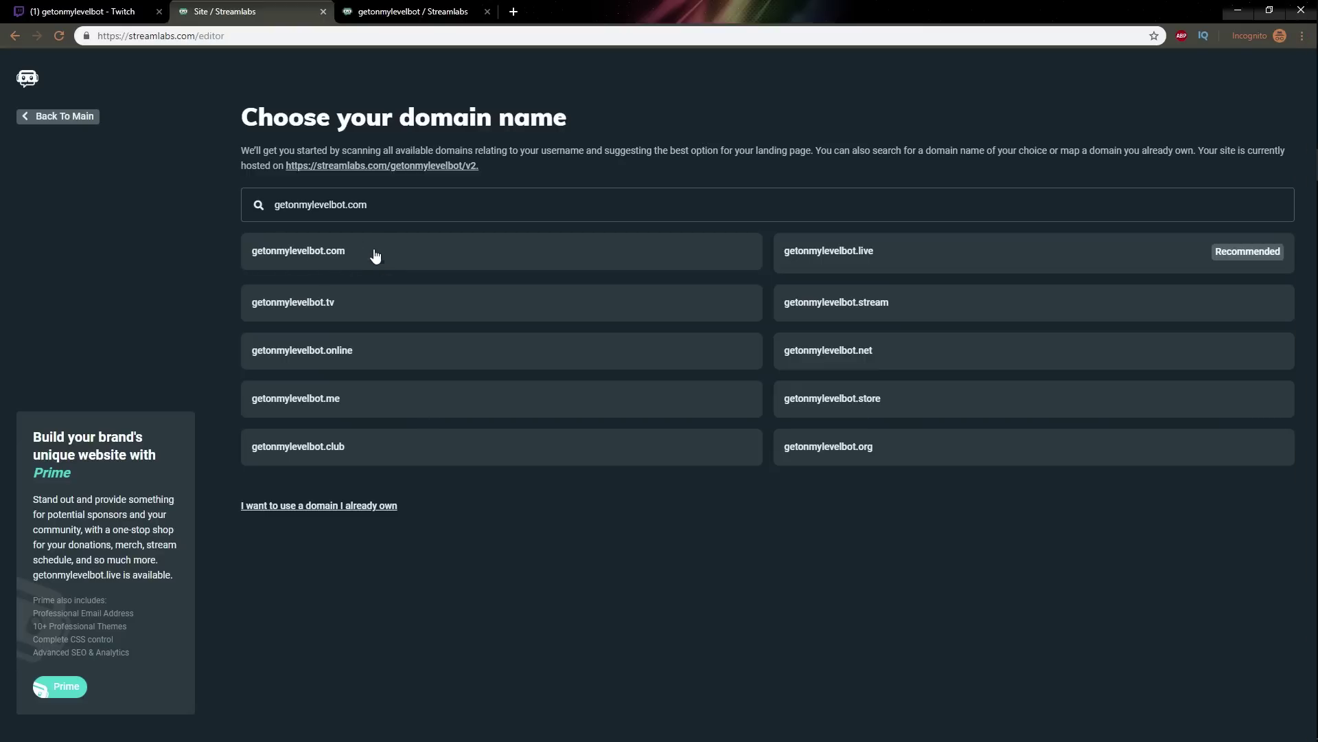
# Exit the domain suggestions via Back To Main.
pyautogui.click(30, 121)
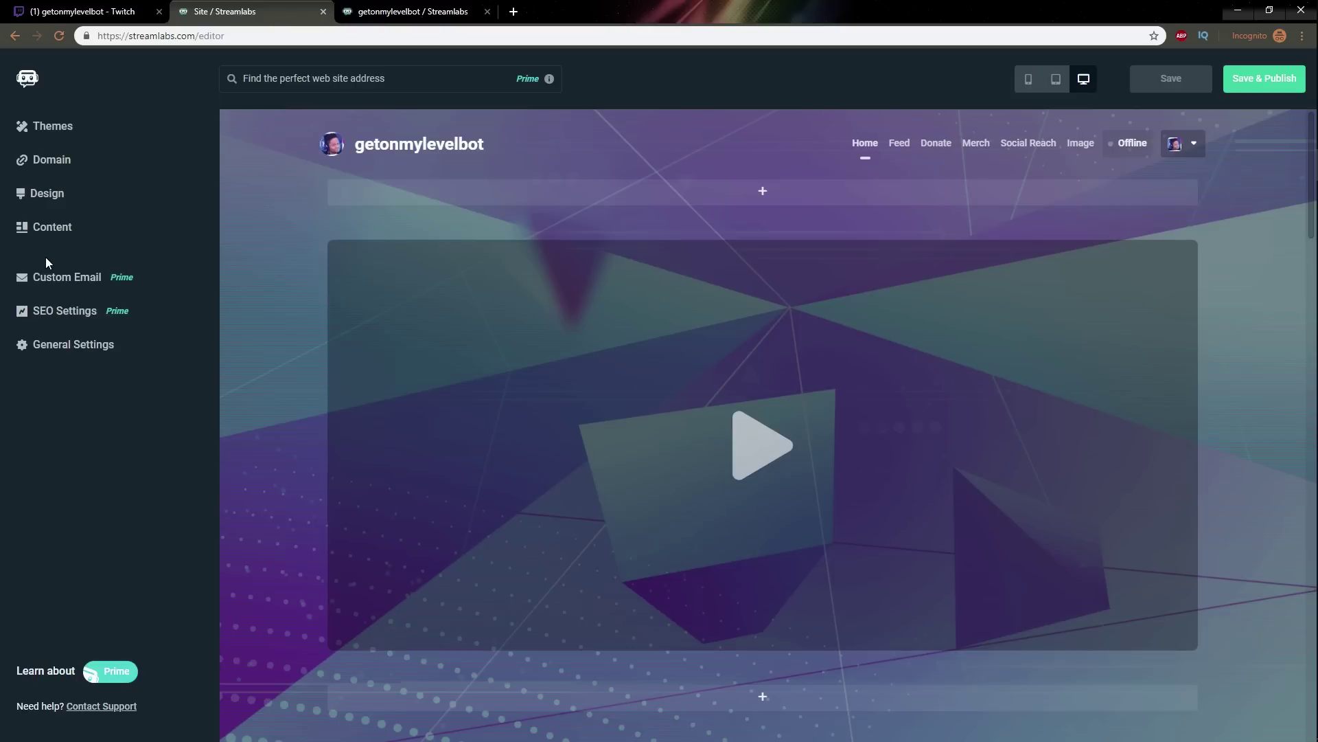
# In Design, set Section Background Color to dark grey #313131FF.
pyautogui.click(49, 193)
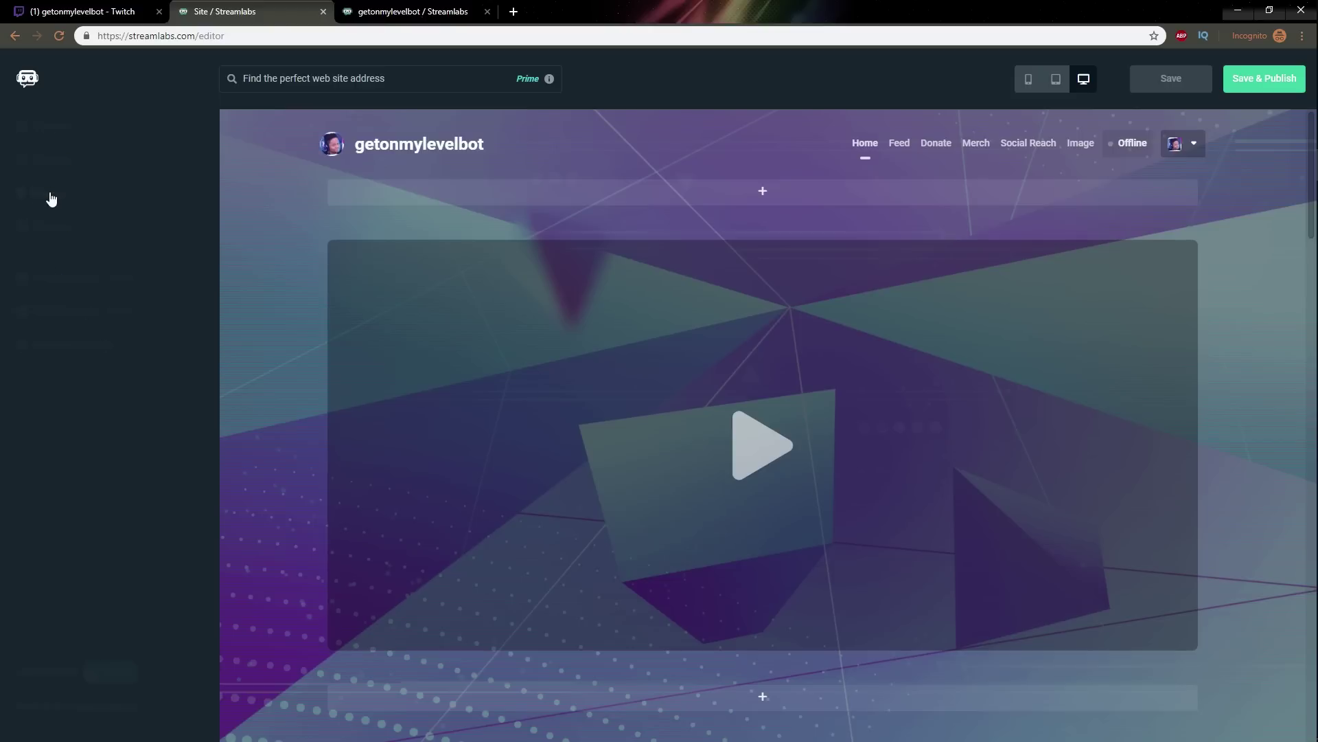
pyautogui.scroll(-2, 9, 289)
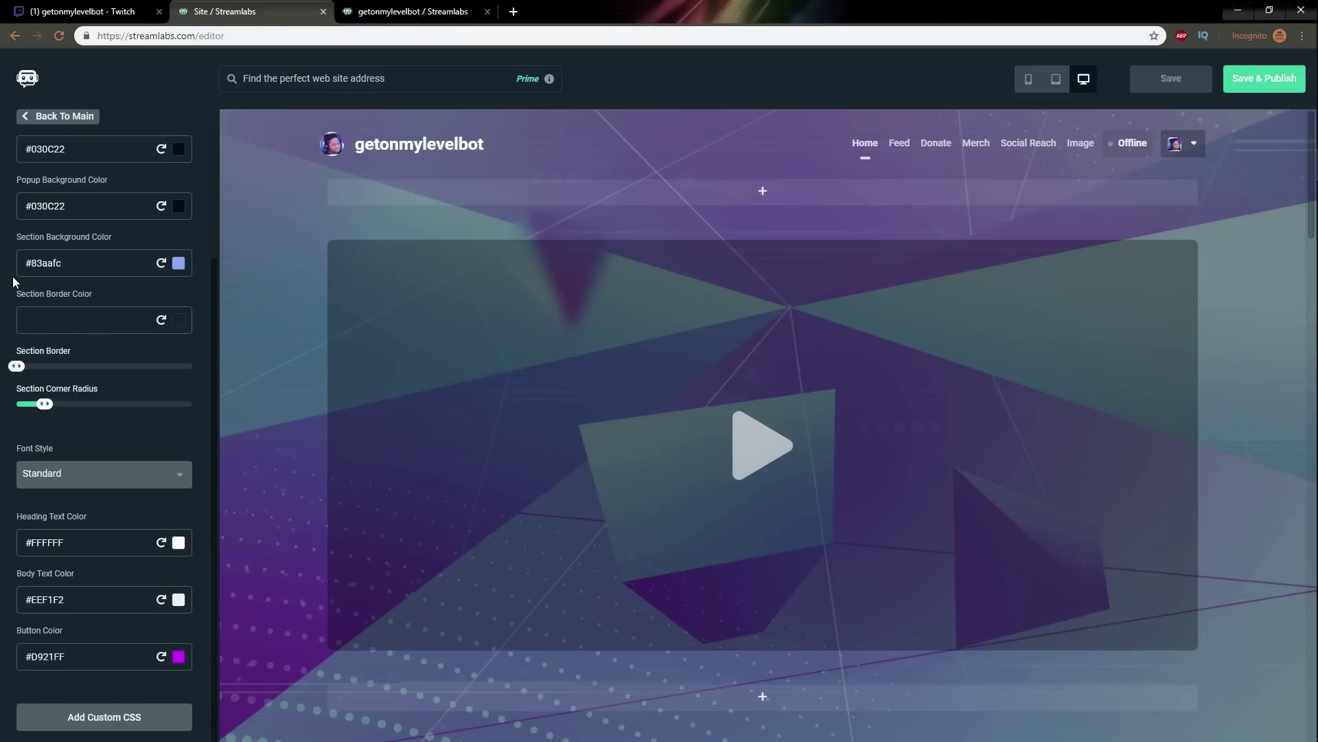
pyautogui.scroll(-8, 687, 312)
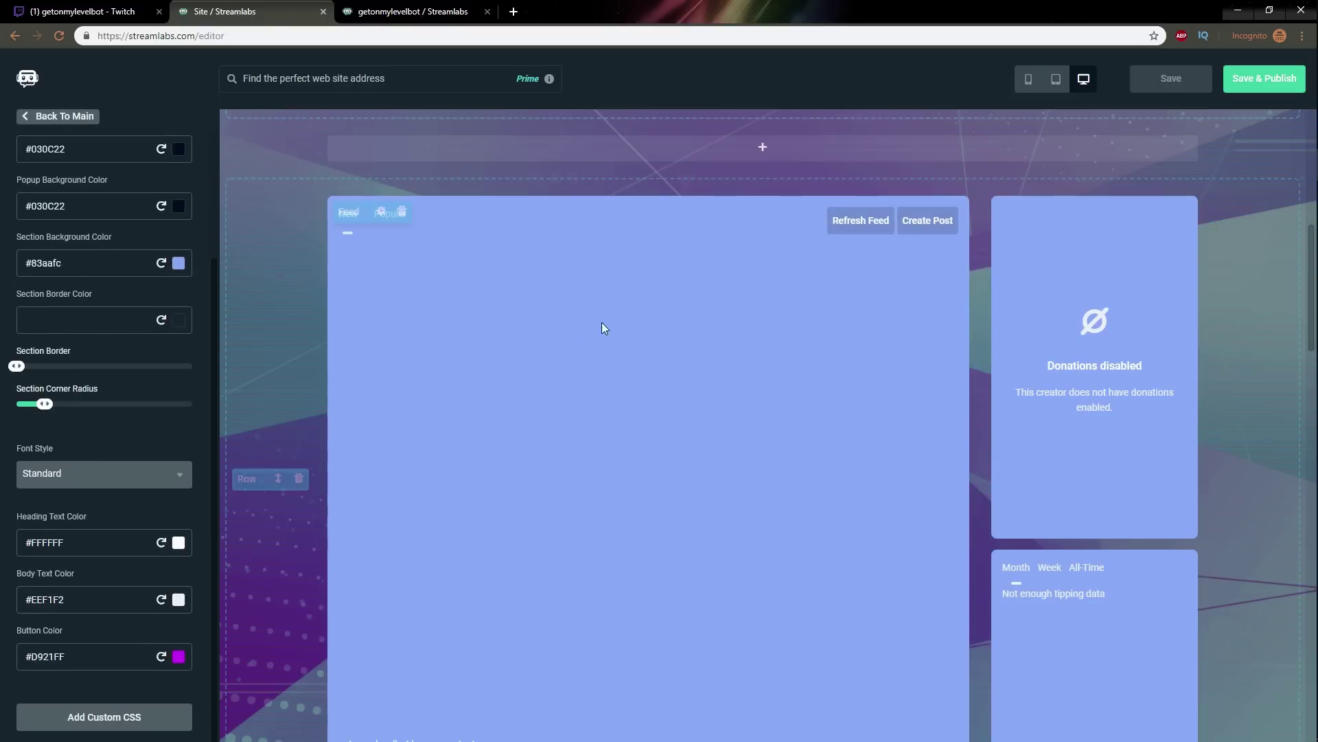
pyautogui.scroll(5, 535, 319)
pyautogui.scroll(3, 466, 322)
pyautogui.scroll(-12, 442, 321)
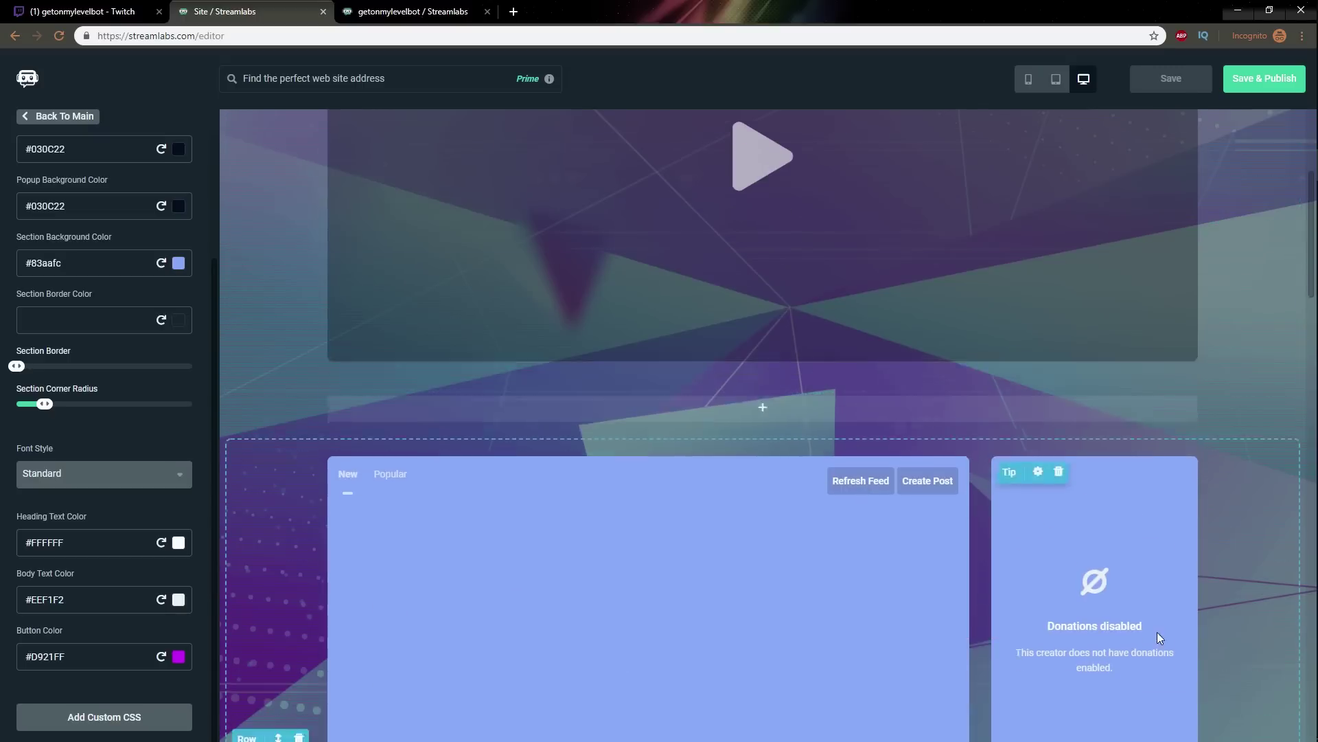
pyautogui.scroll(10, 396, 467)
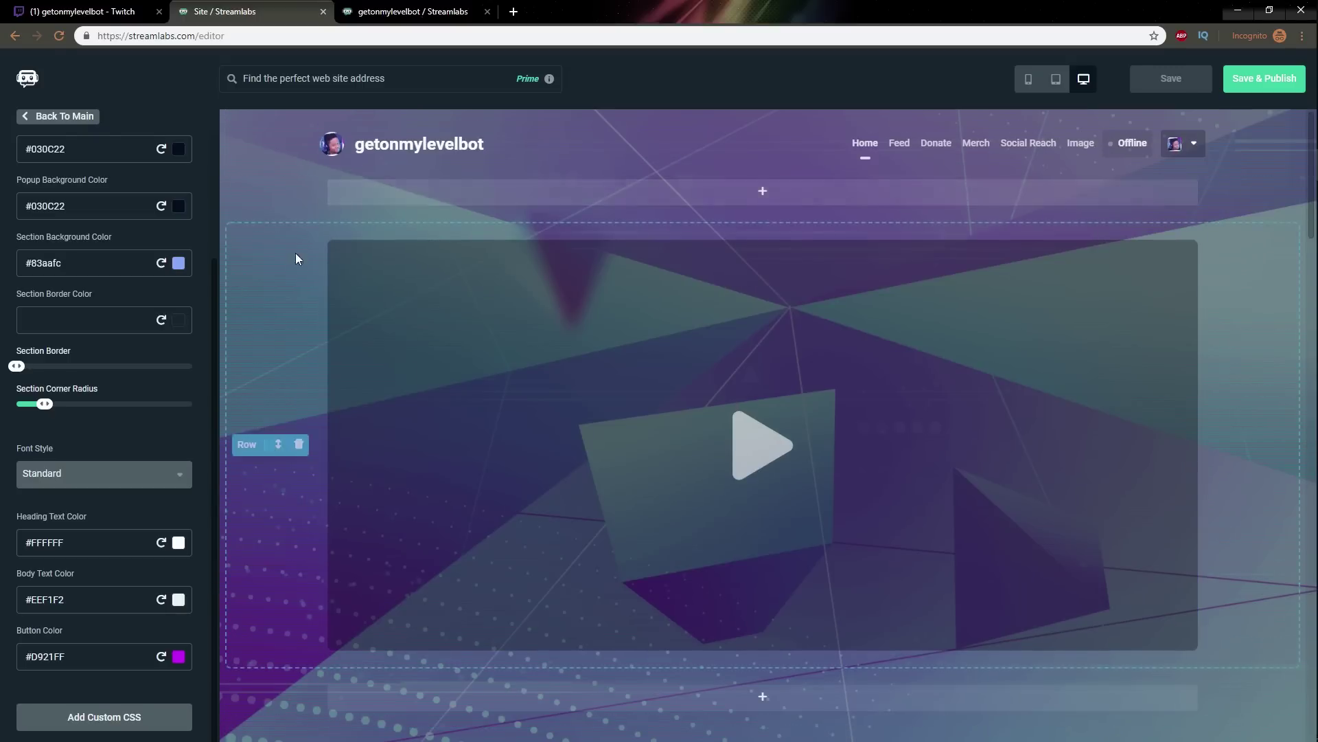
pyautogui.scroll(-6, 275, 241)
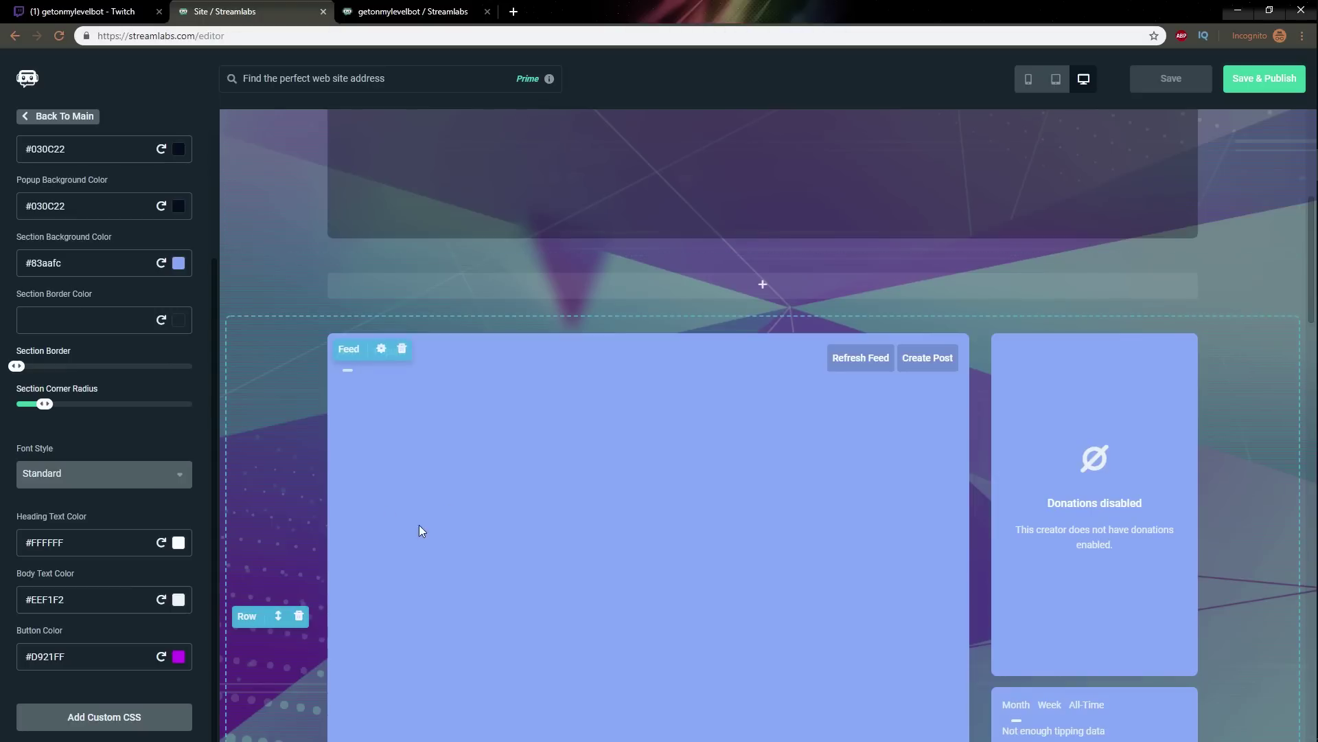
pyautogui.scroll(-5, 995, 492)
pyautogui.scroll(4, 992, 492)
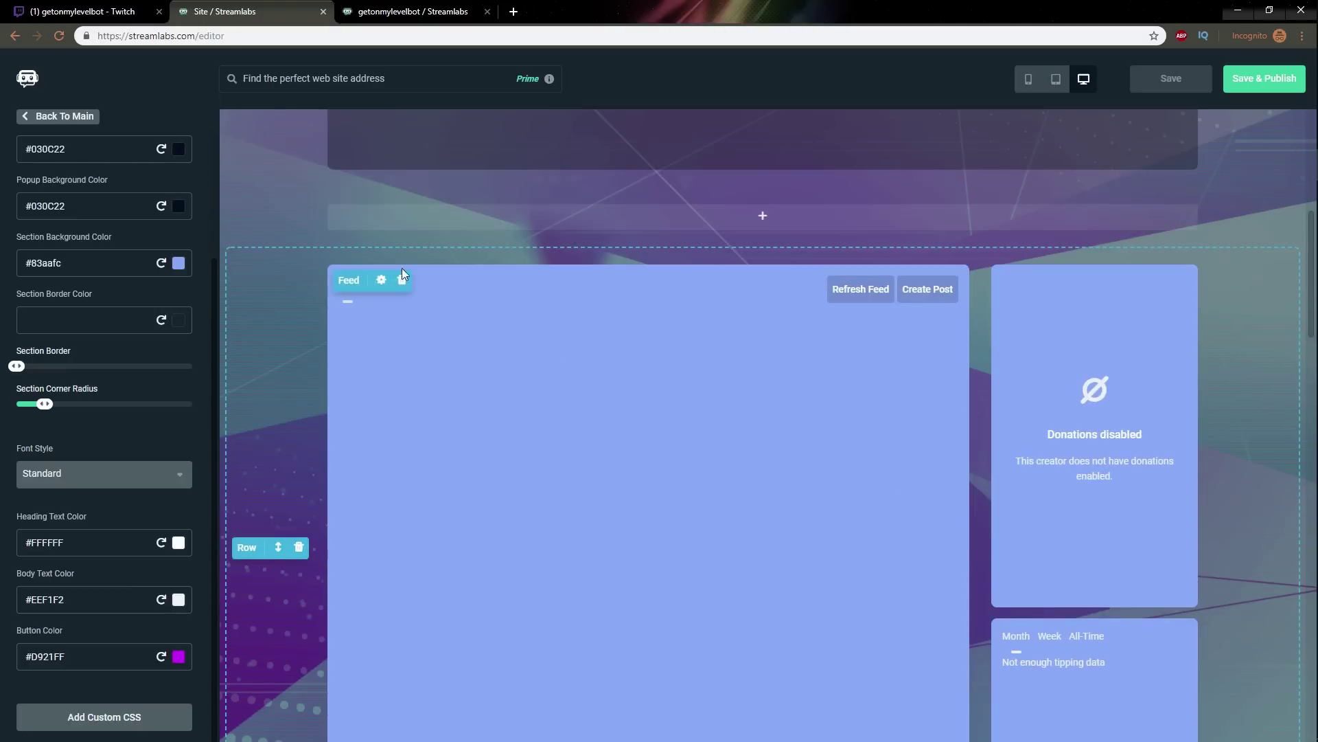
pyautogui.click(178, 263)
pyautogui.moveTo(59, 317); pyautogui.dragTo(14, 366)
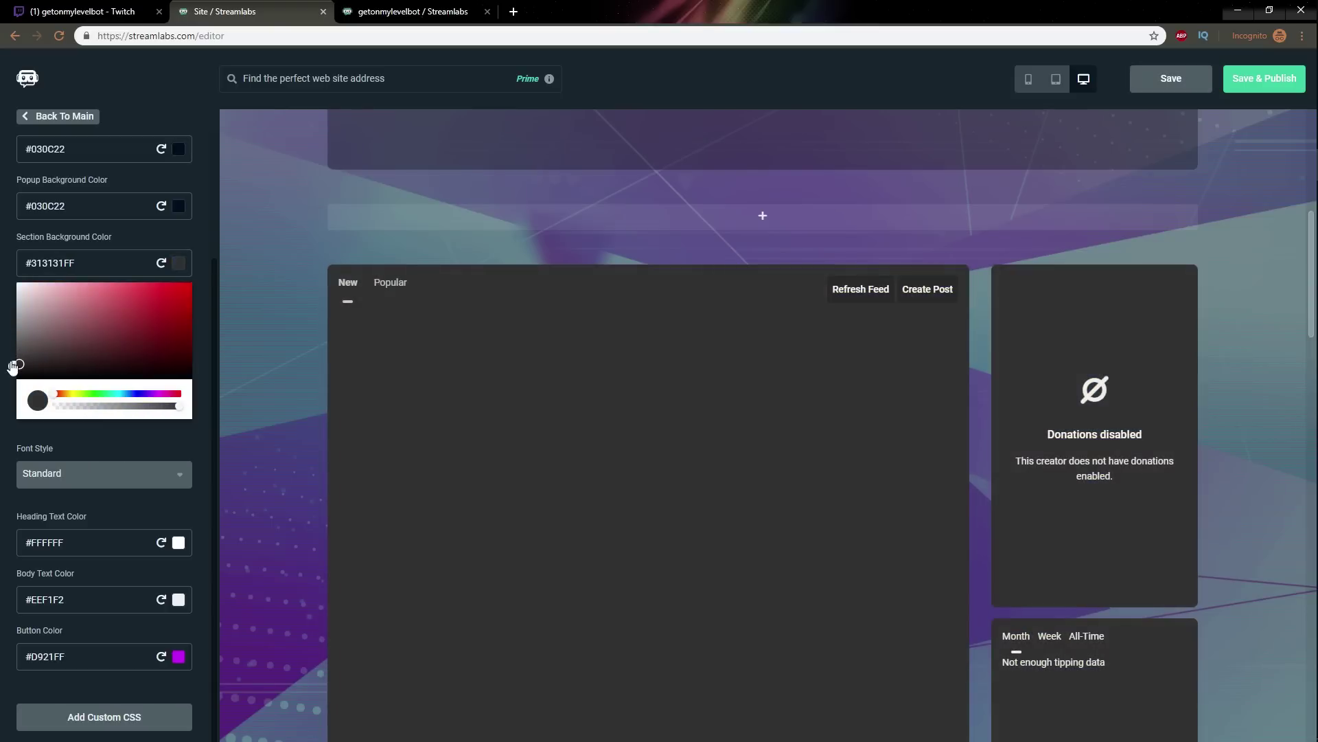
pyautogui.click(12, 366)
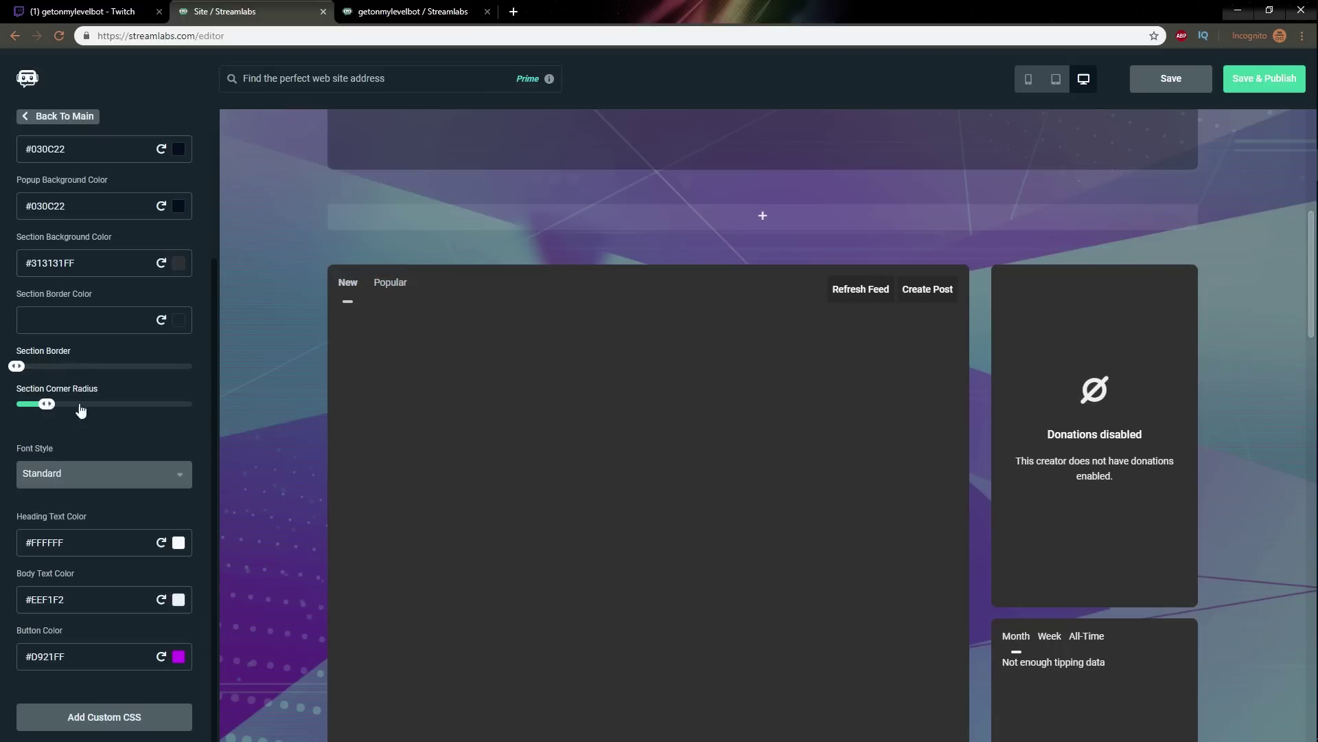
# Set Section Corner Radius to zero for square corners after trying the maximum.
pyautogui.moveTo(80, 405); pyautogui.dragTo(224, 414)
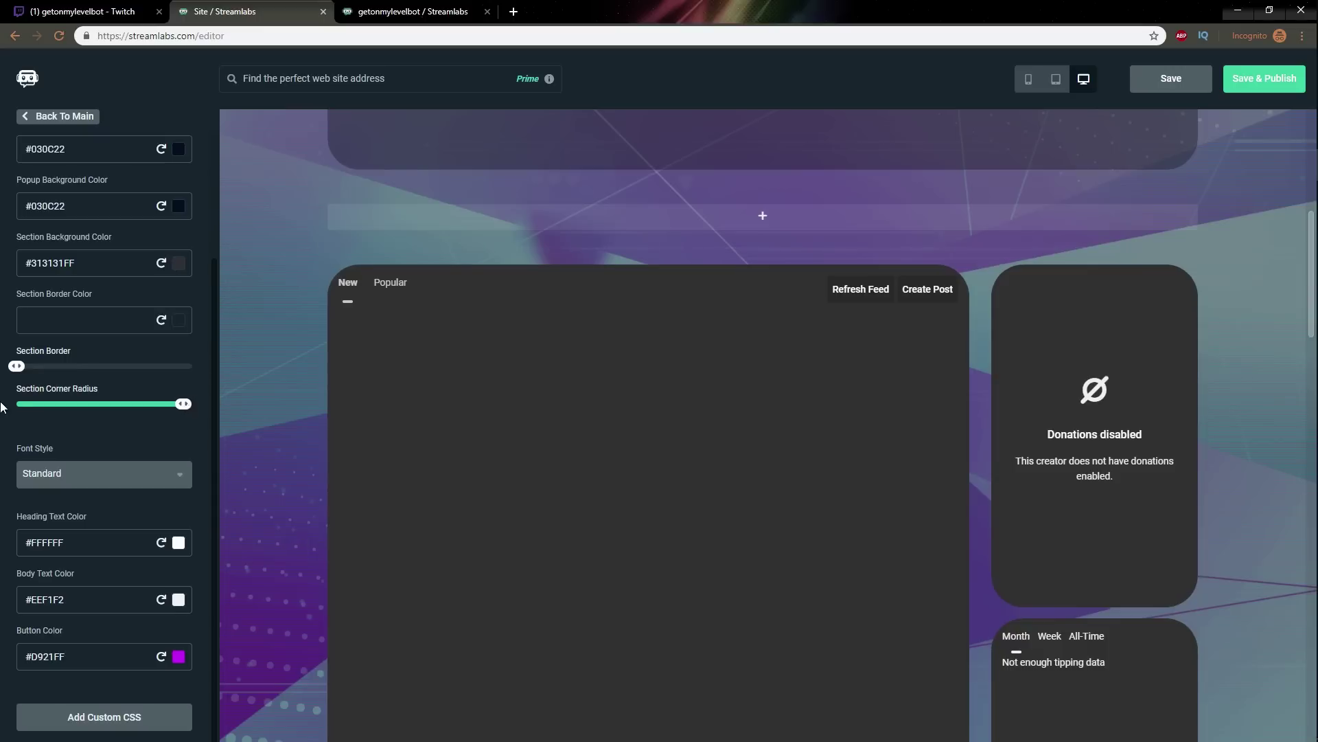
pyautogui.moveTo(2, 407); pyautogui.dragTo(5, 405)
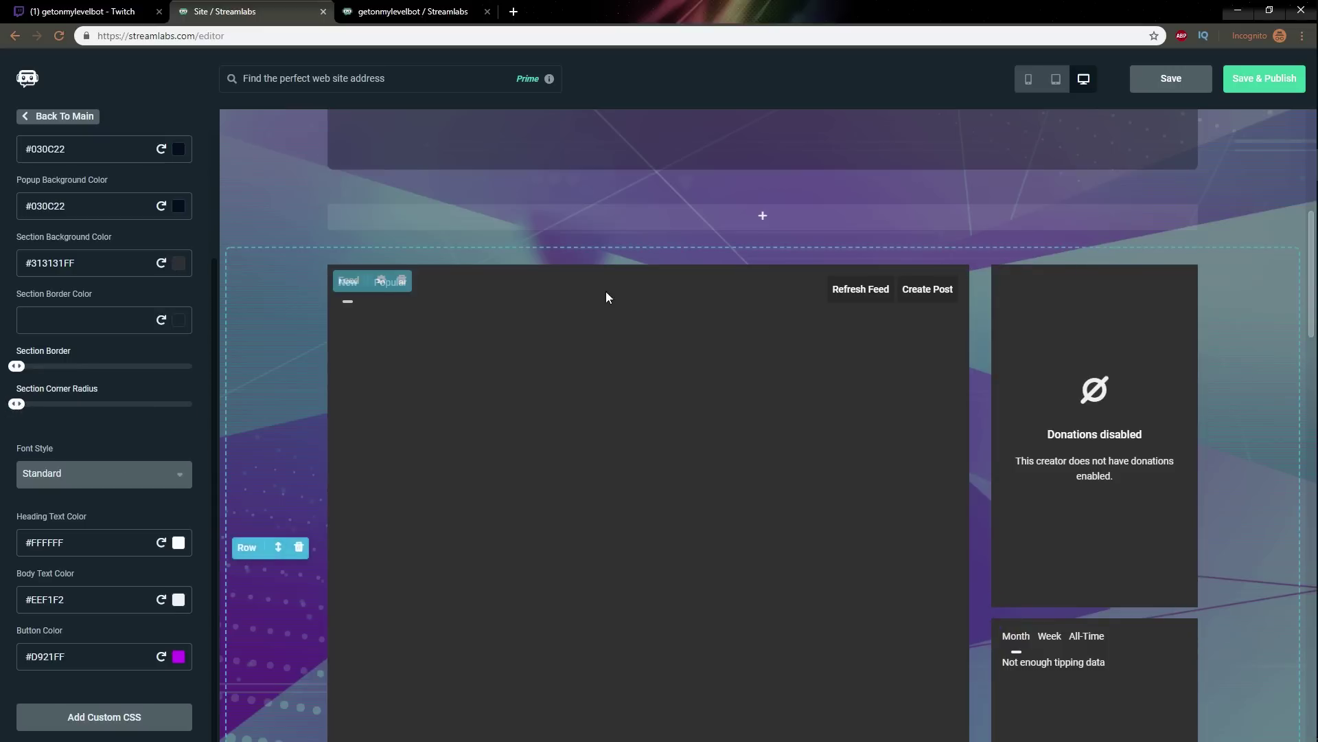
pyautogui.scroll(-10, 328, 363)
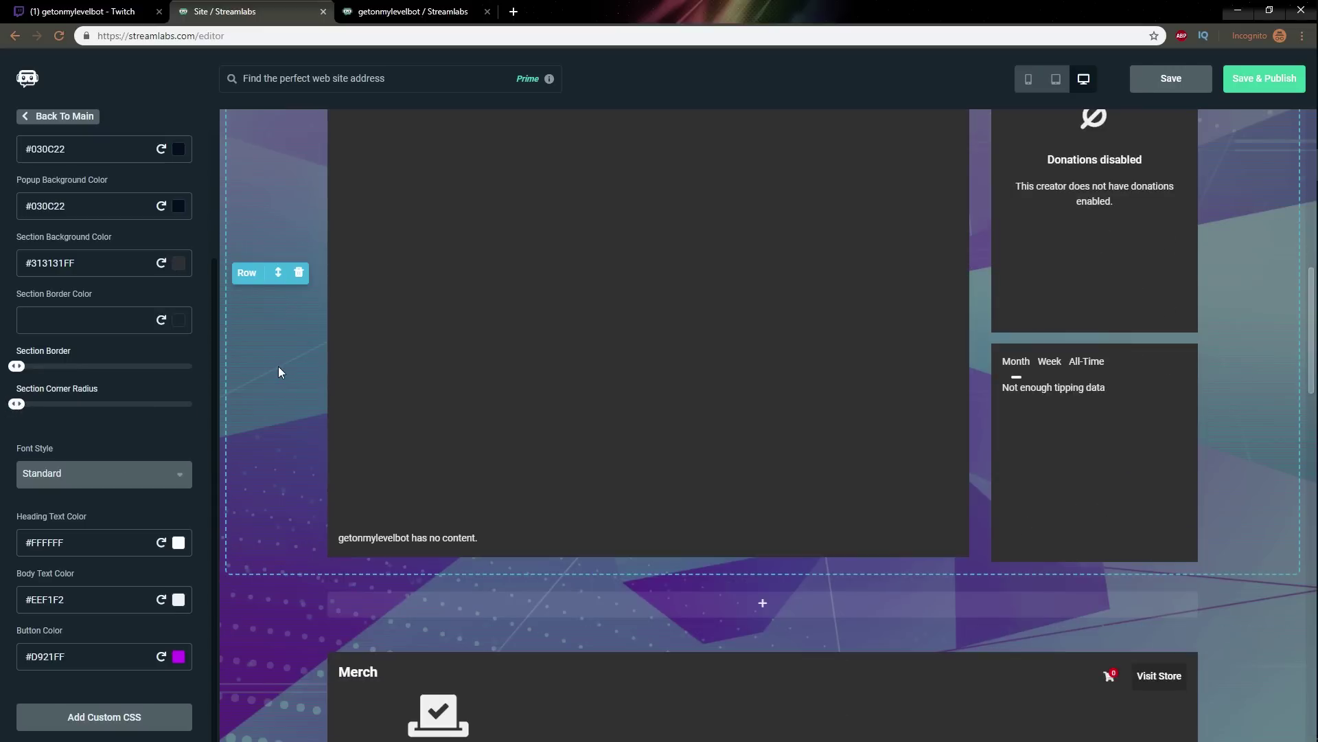
pyautogui.scroll(10, 298, 401)
pyautogui.scroll(8, 504, 417)
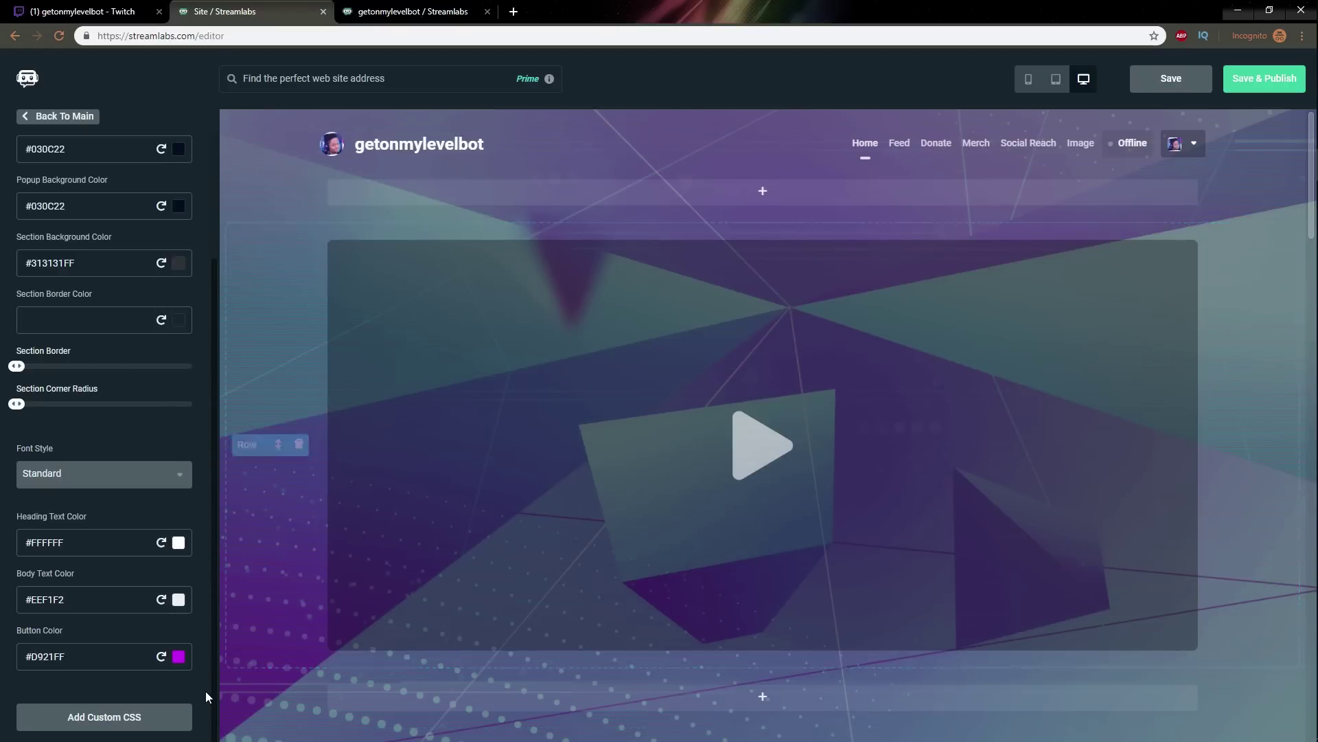
pyautogui.scroll(2, 205, 691)
pyautogui.scroll(-2, 2, 467)
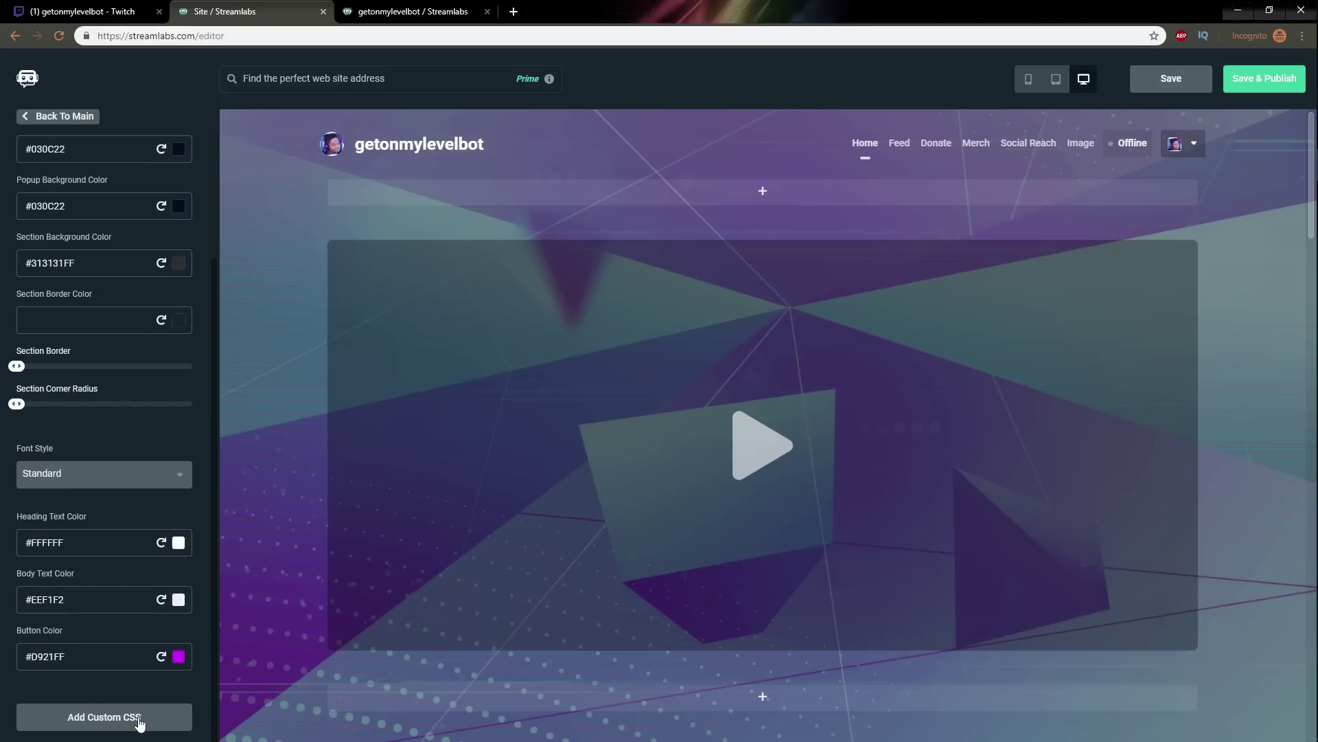
# Check the Prime-locked Custom CSS editor, then start typing 'gae' in a new tab.
pyautogui.click(158, 730)
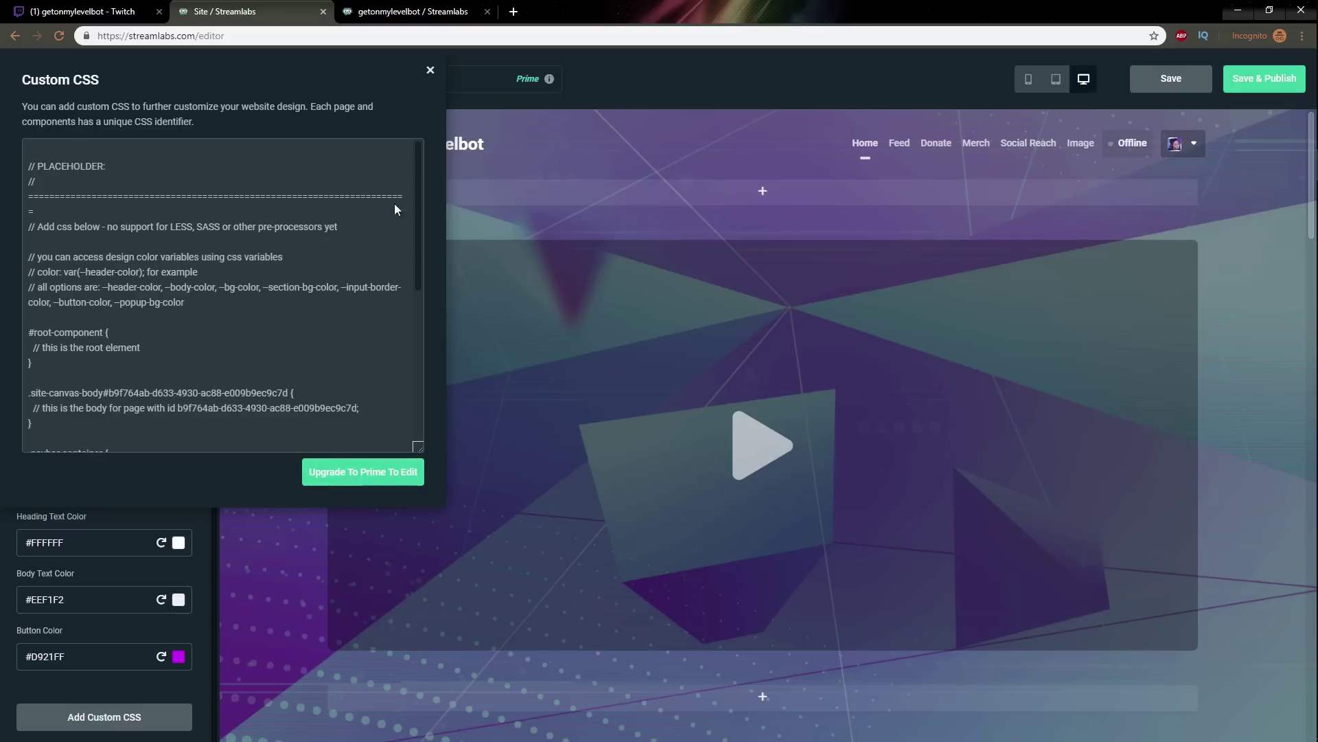
pyautogui.click(431, 73)
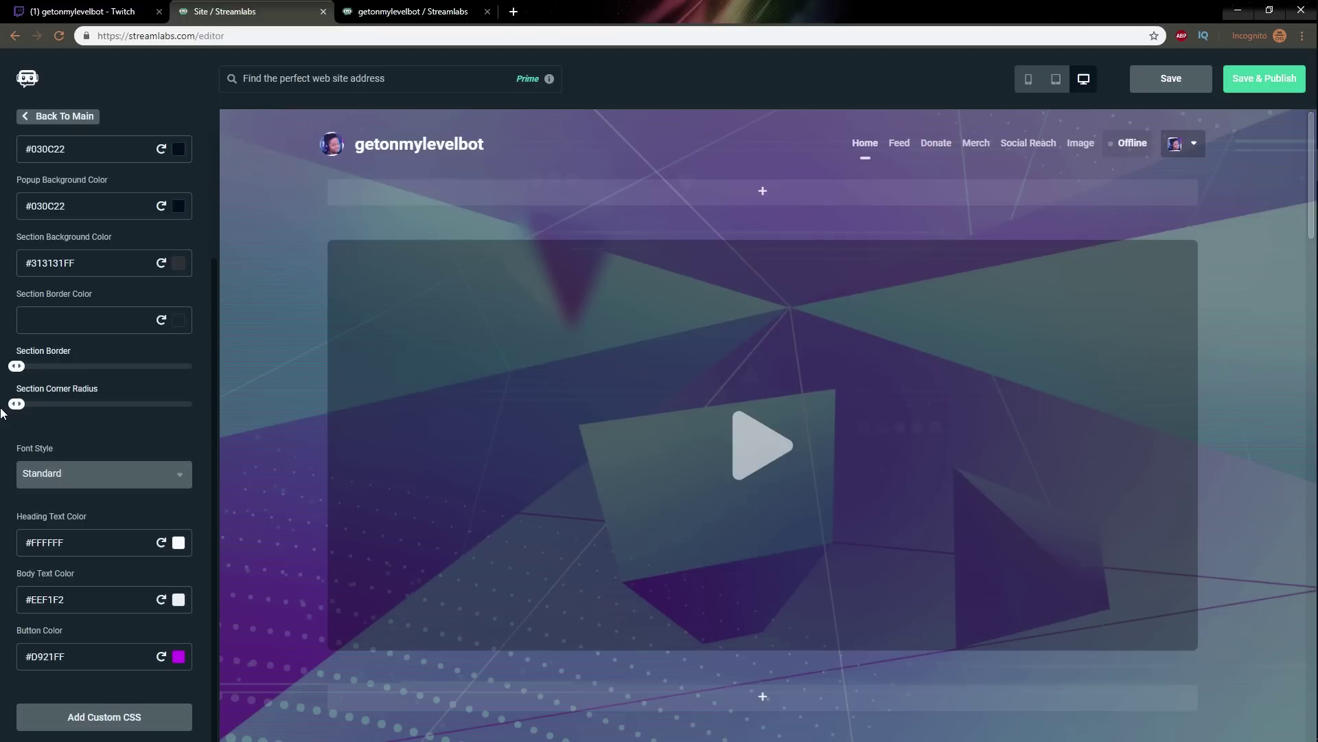
pyautogui.click(513, 12)
pyautogui.write('gae')
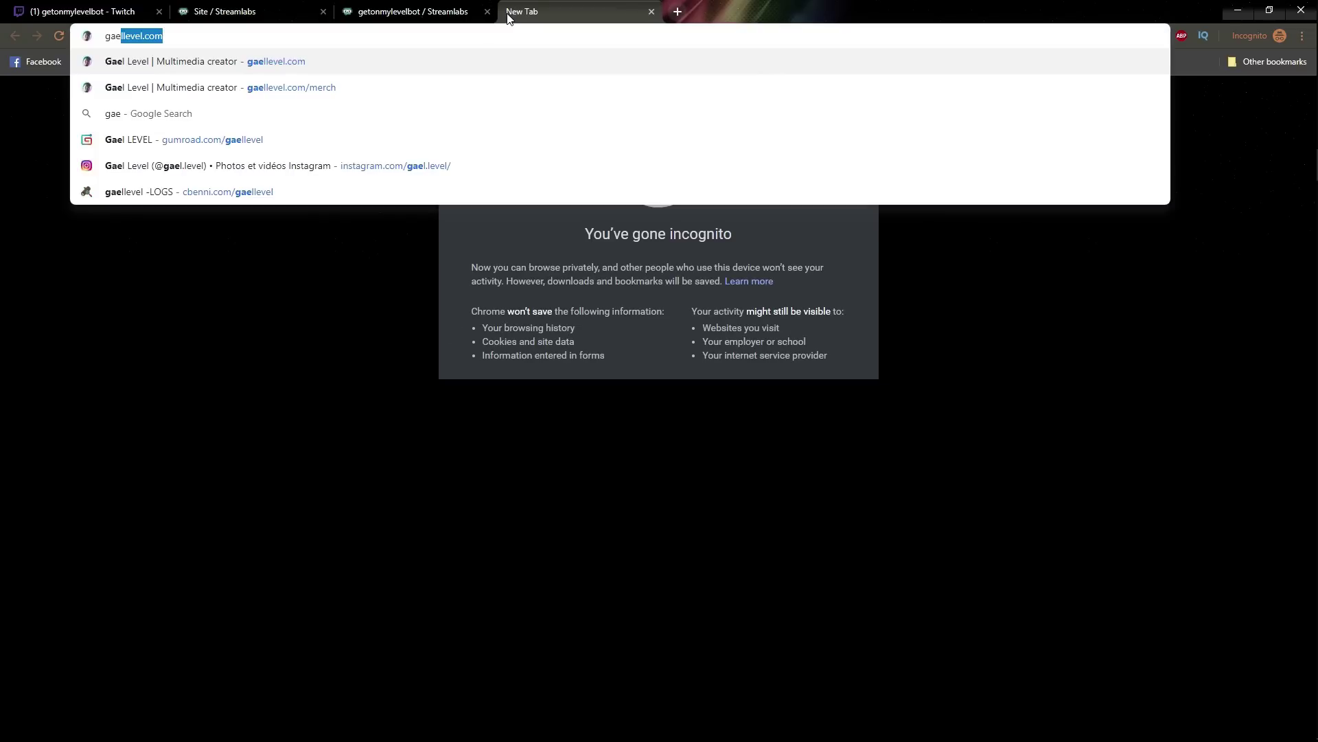
pyautogui.press('Return')
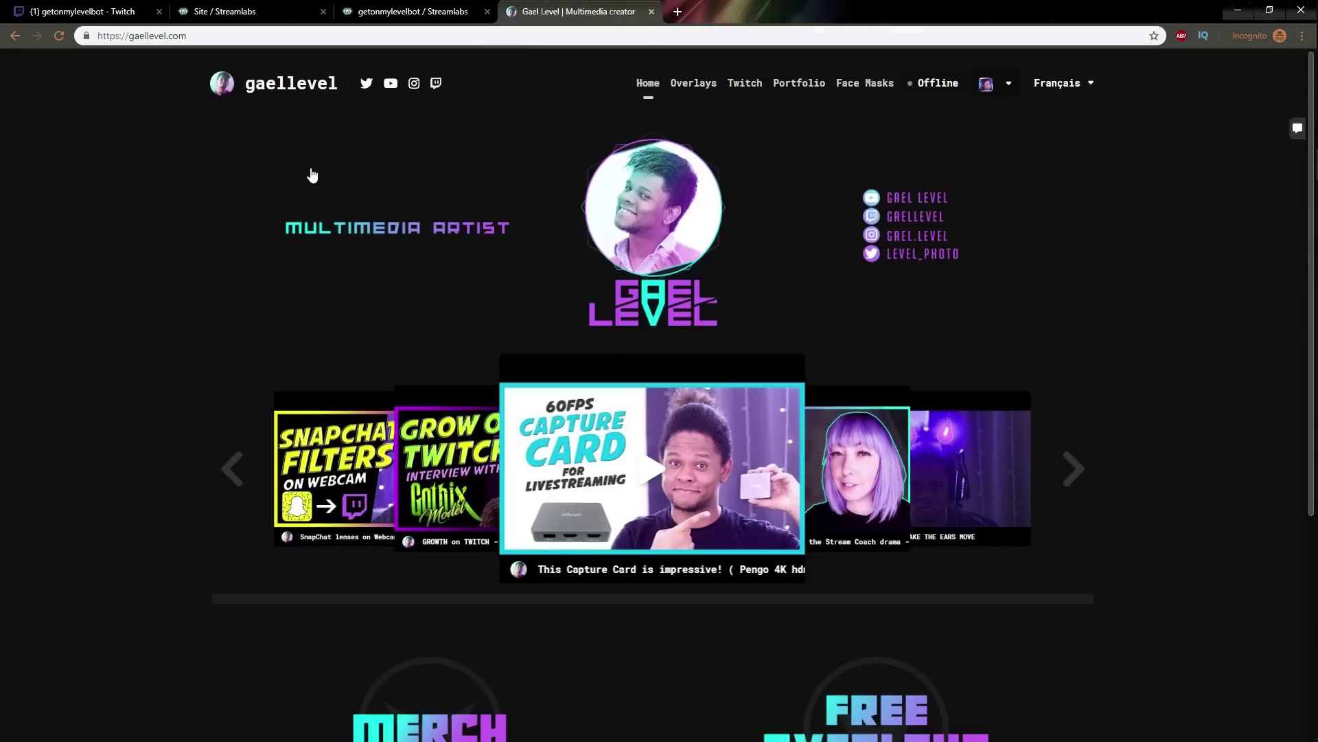
pyautogui.scroll(-4, 353, 167)
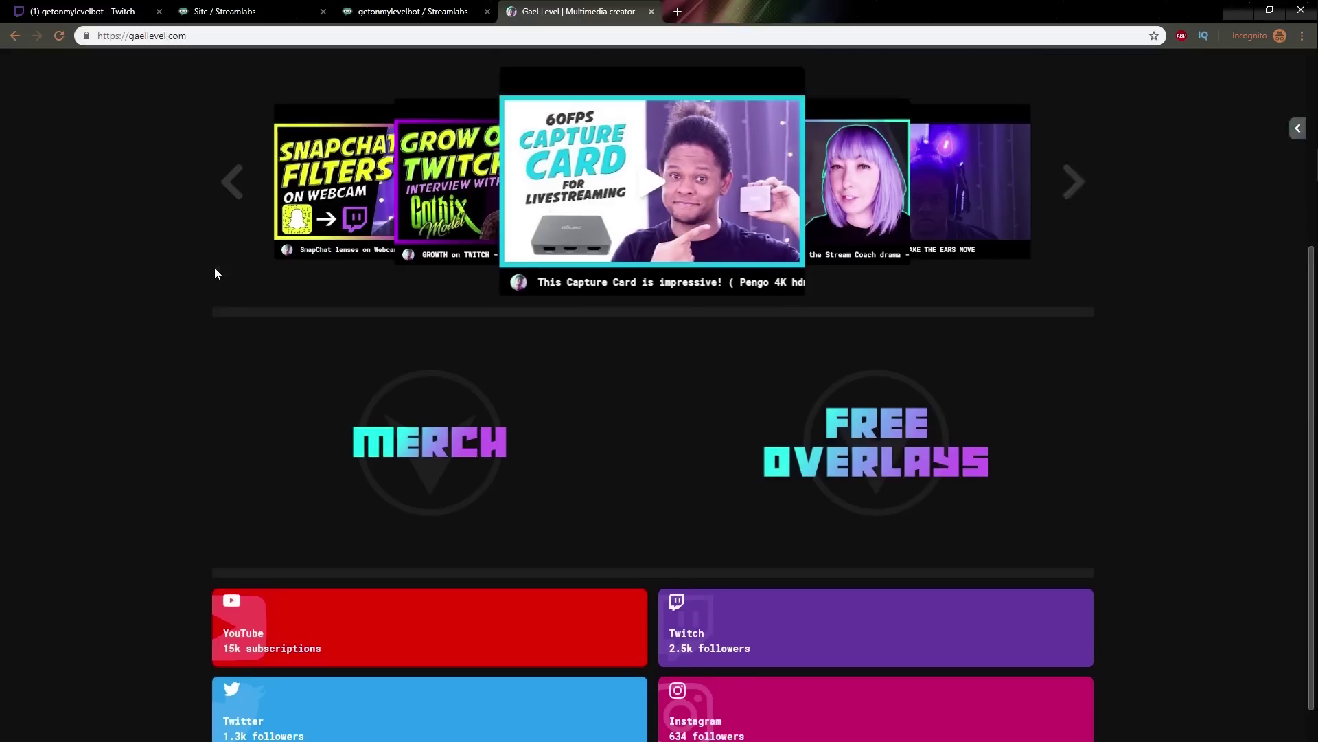
pyautogui.scroll(4, 215, 274)
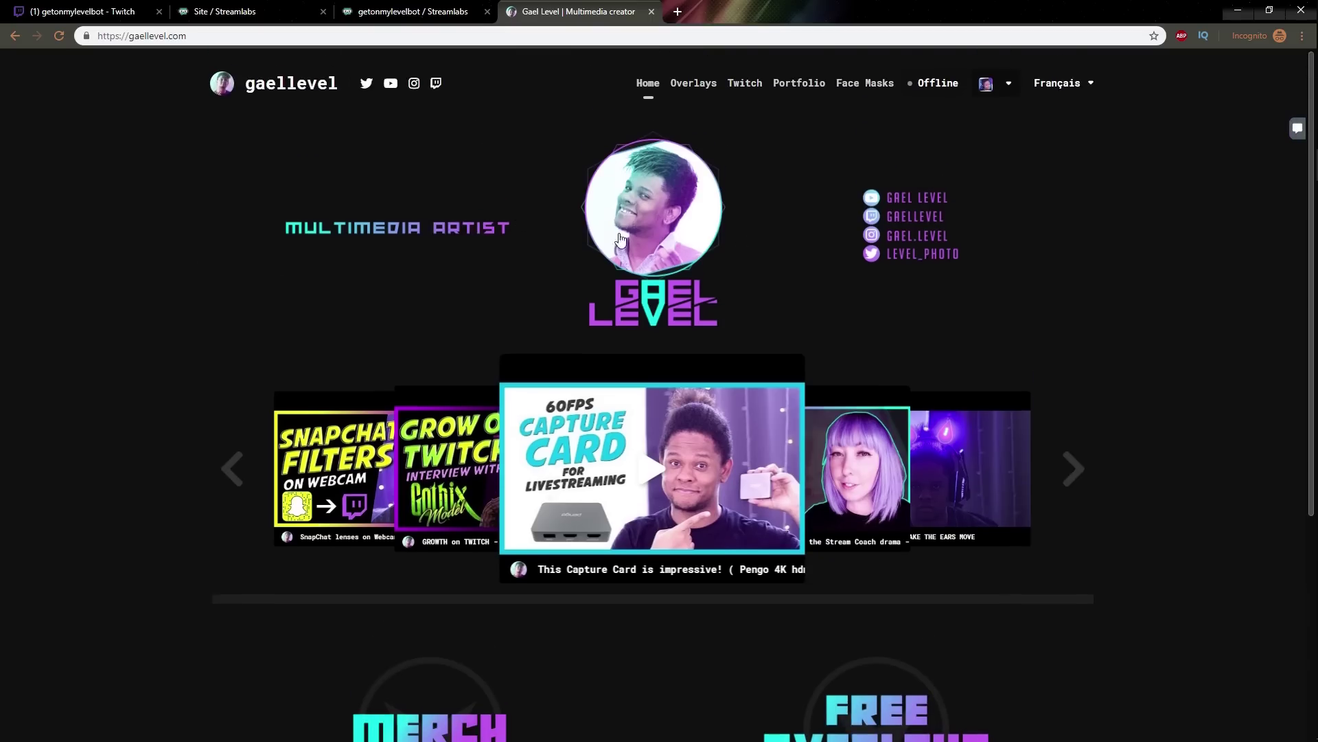
pyautogui.scroll(-4, 162, 344)
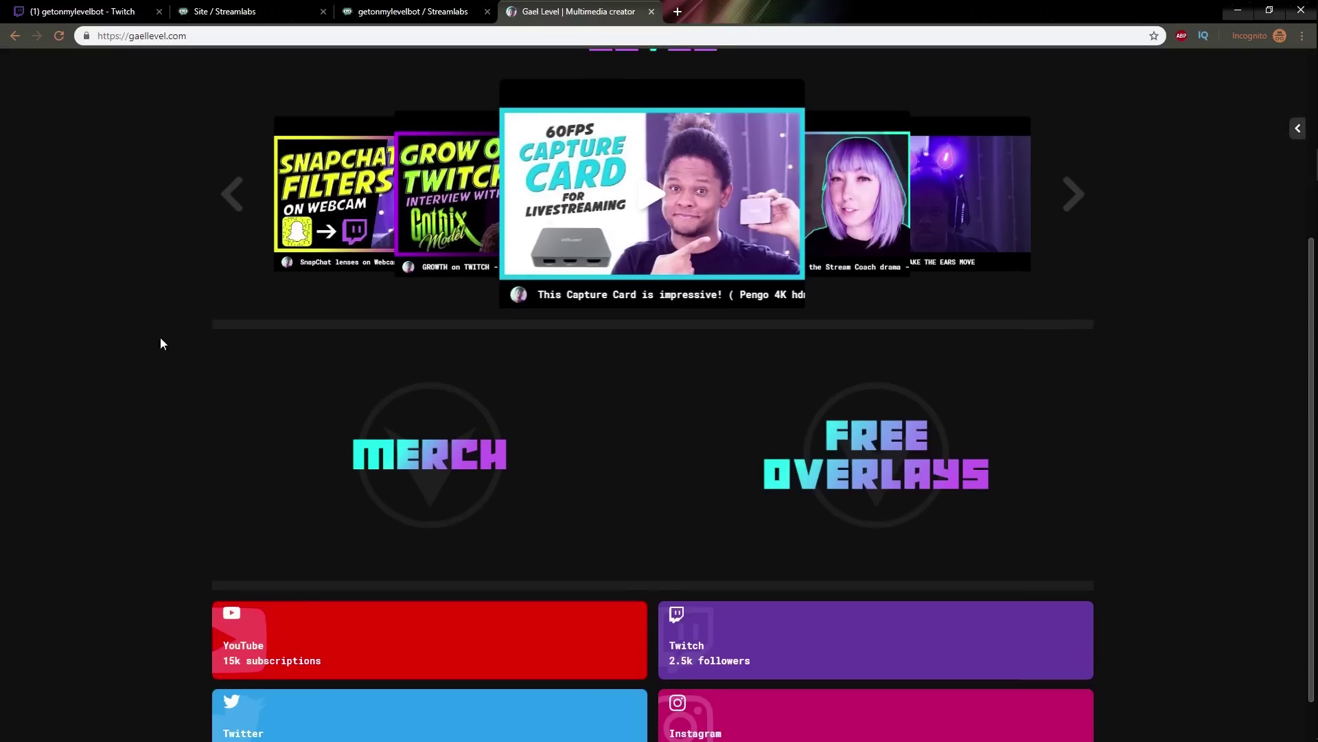
pyautogui.click(1079, 199)
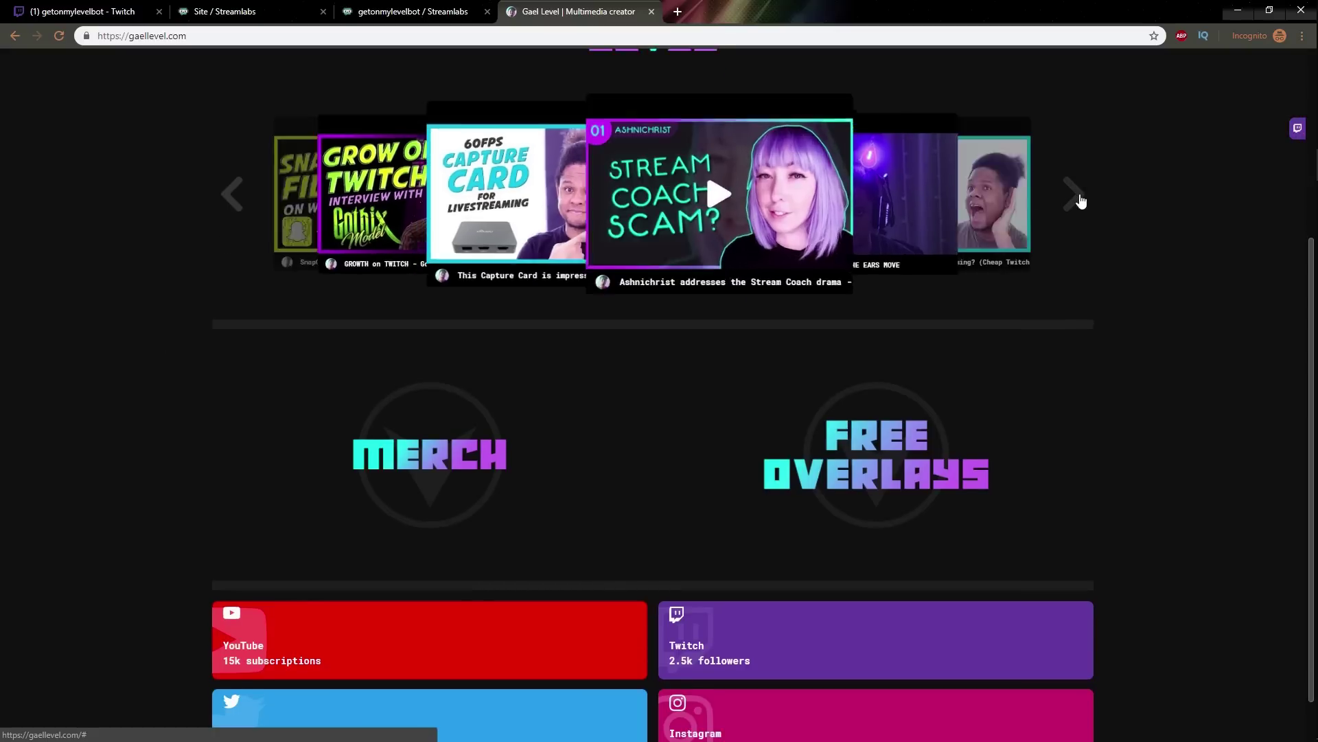
pyautogui.click(1078, 199)
pyautogui.click(1078, 200)
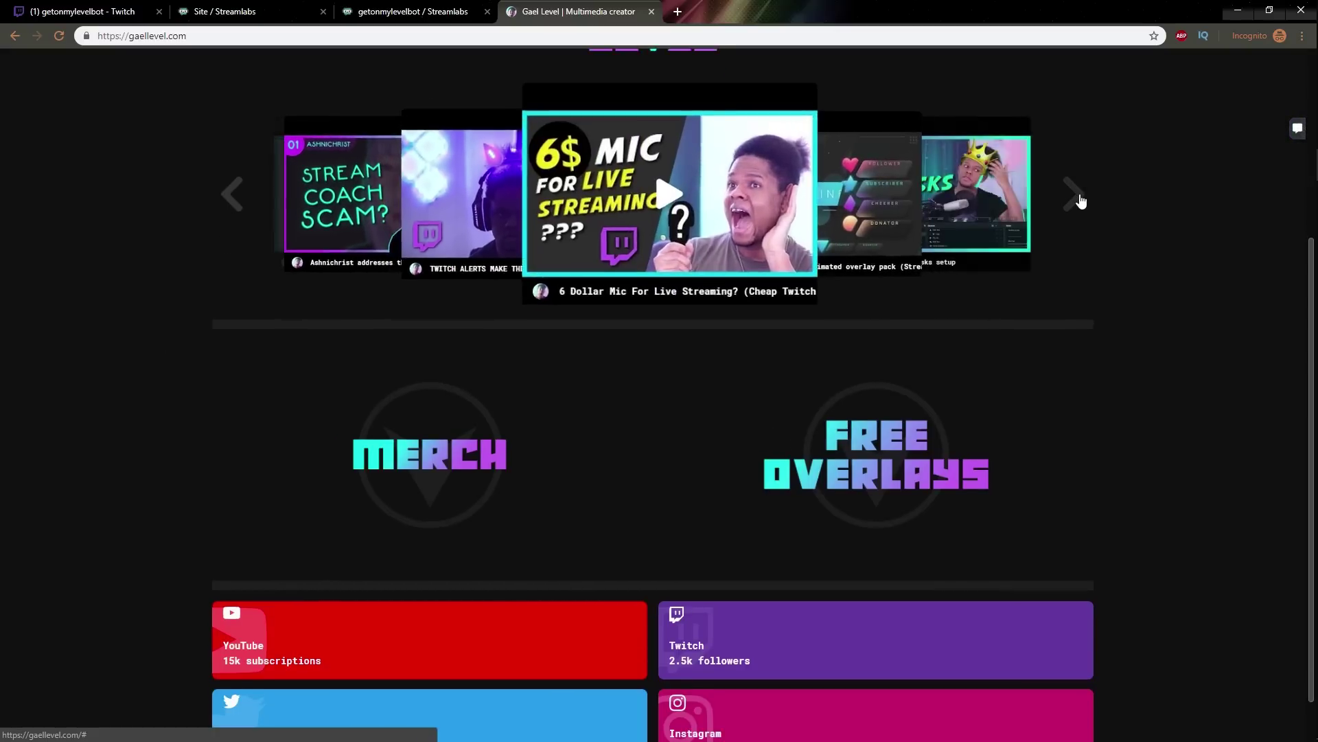
pyautogui.click(1078, 199)
pyautogui.scroll(-1, 200, 332)
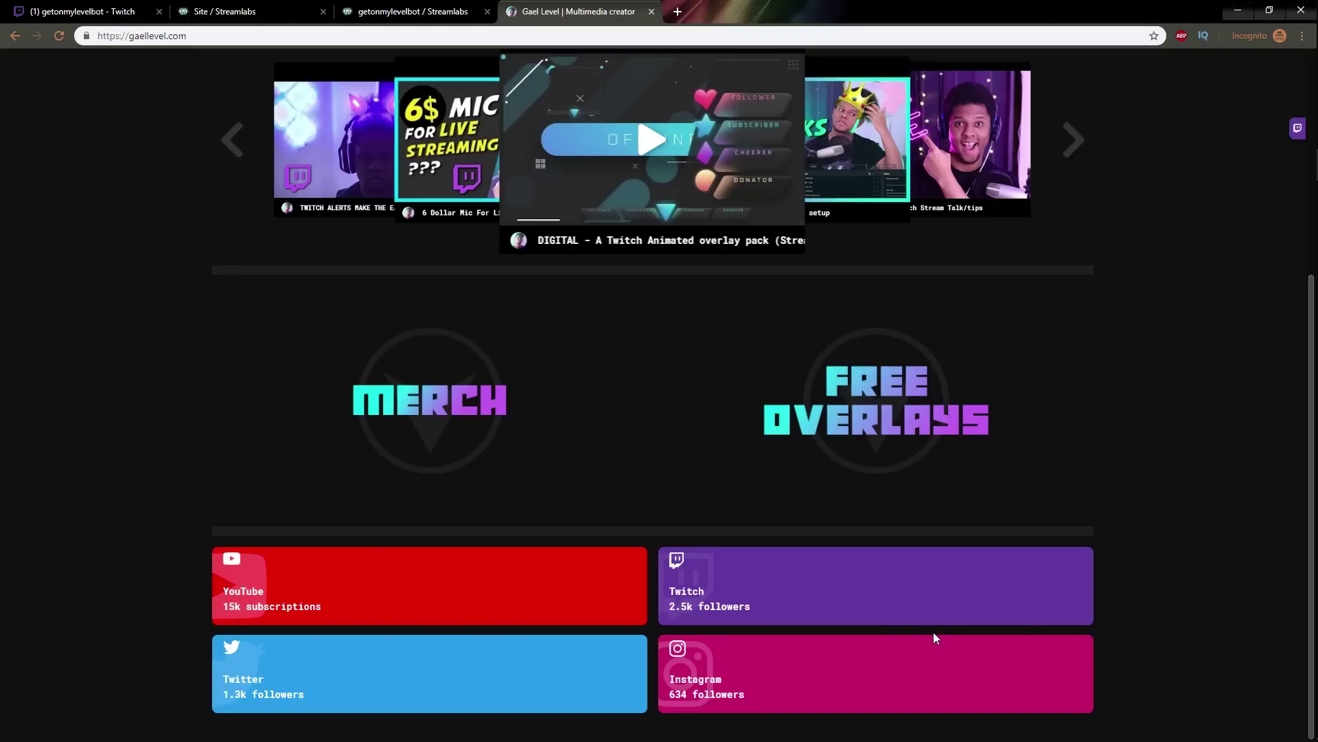
pyautogui.scroll(5, 52, 493)
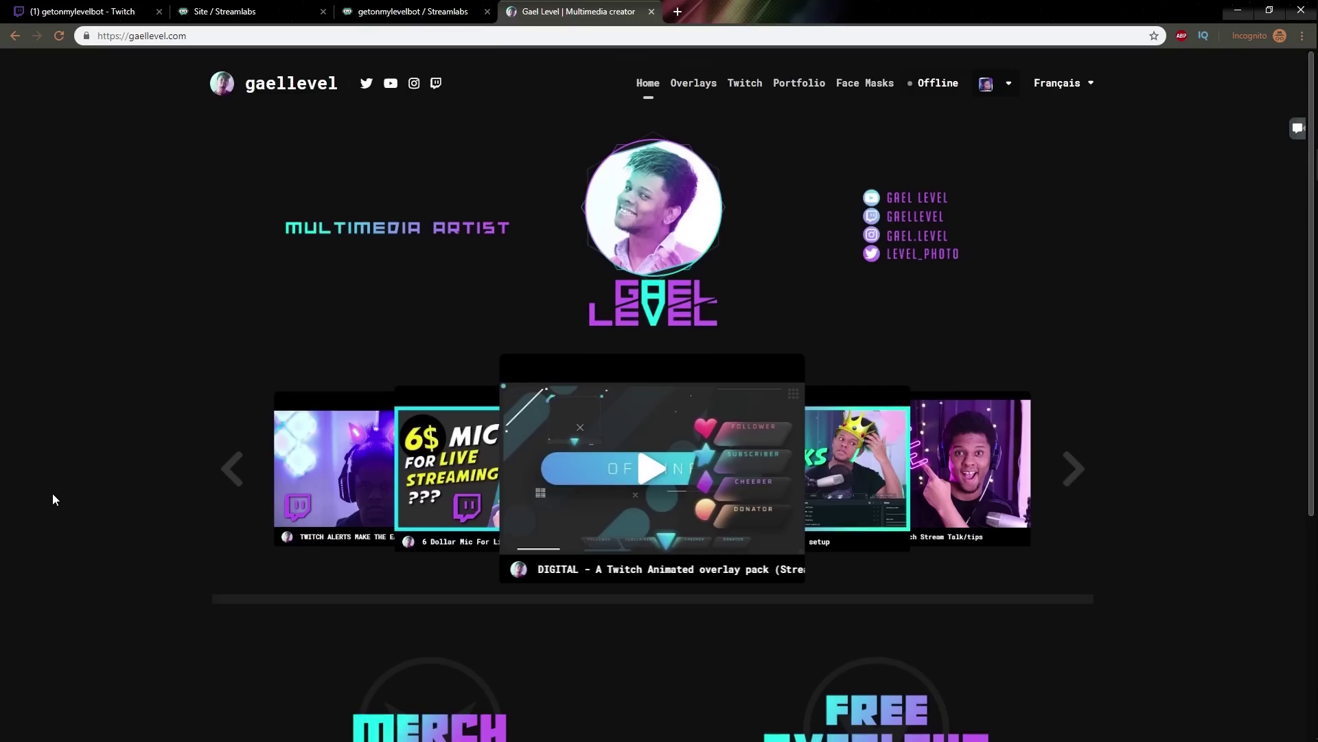
pyautogui.scroll(-5, 52, 493)
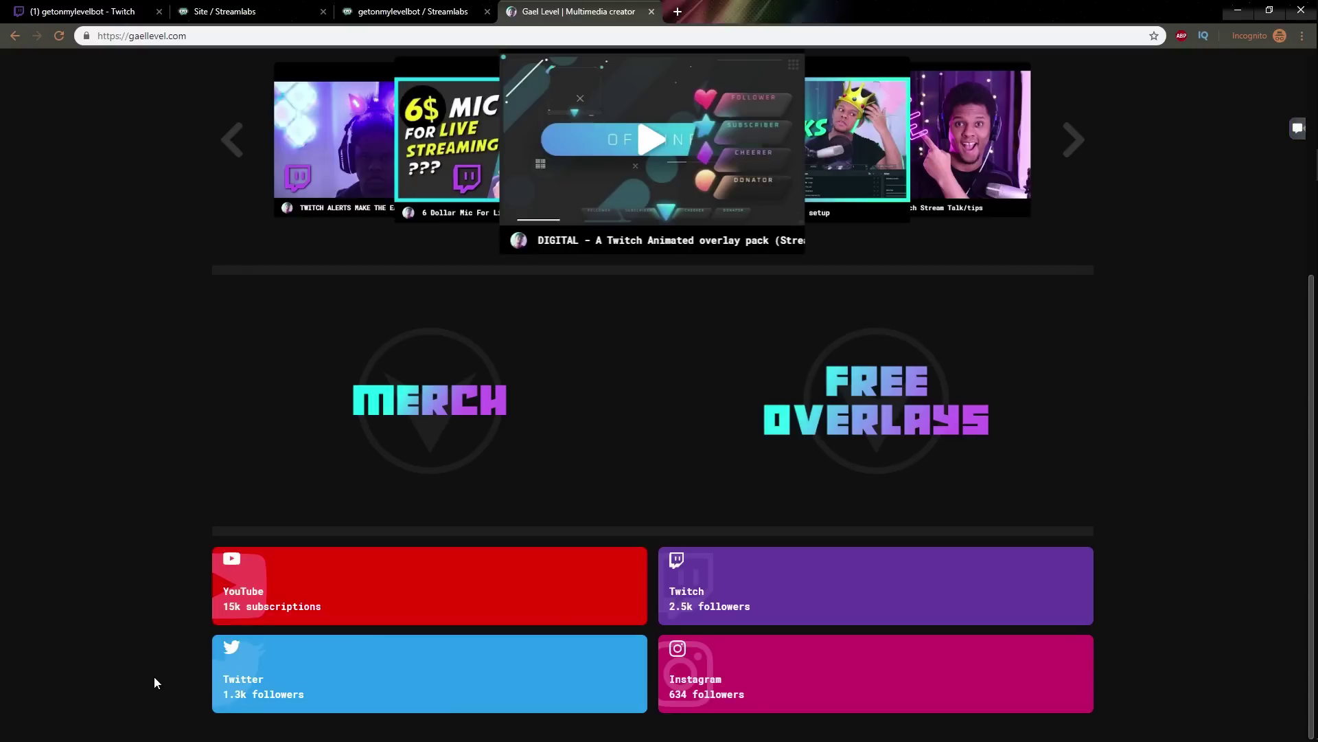
pyautogui.scroll(5, 156, 620)
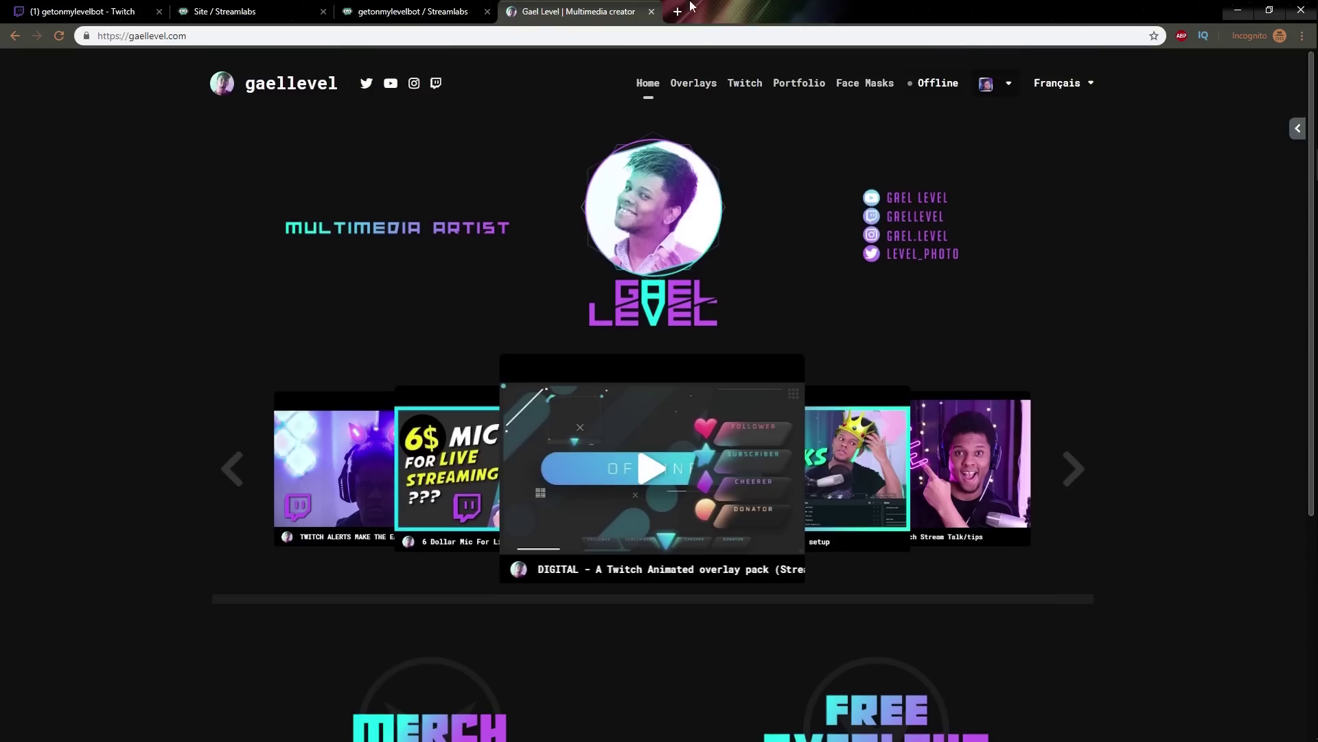
# Browse the example creator's Gumroad overlay products.
pyautogui.click(692, 89)
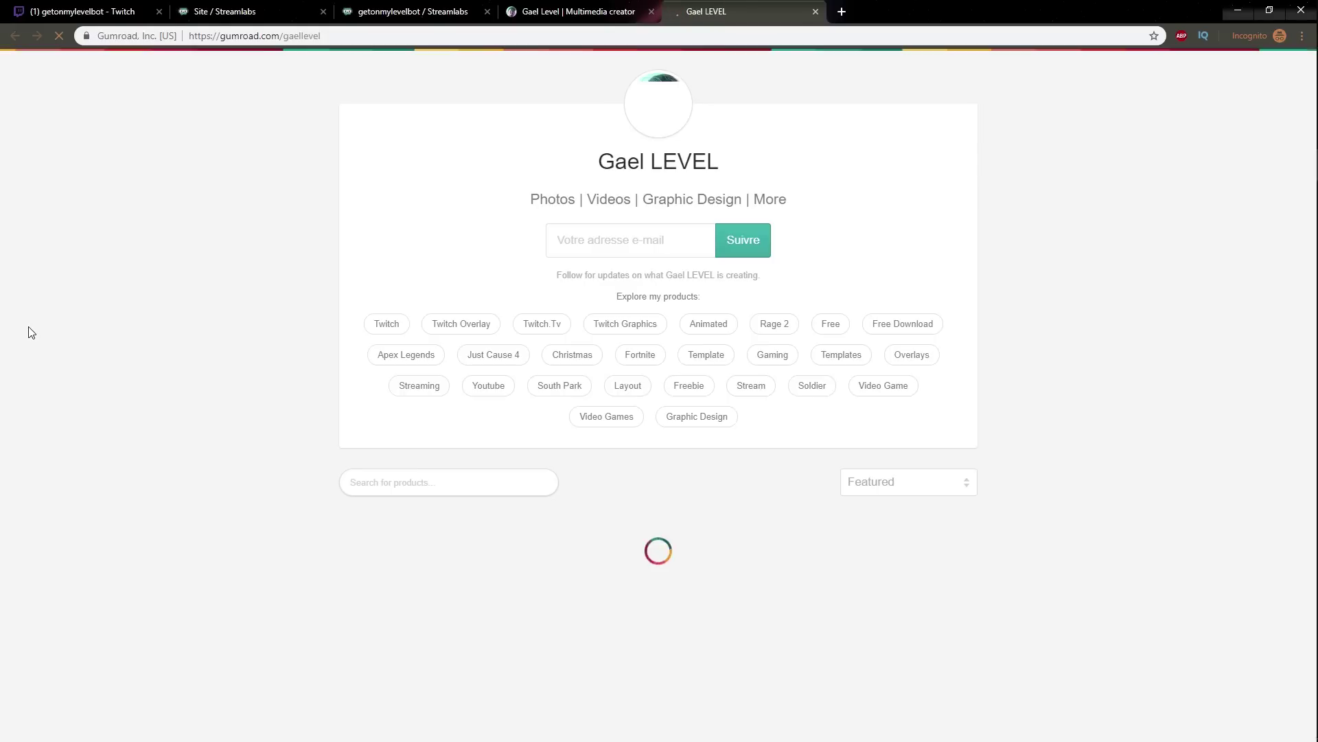
pyautogui.scroll(-7, 113, 307)
pyautogui.scroll(-15, 118, 310)
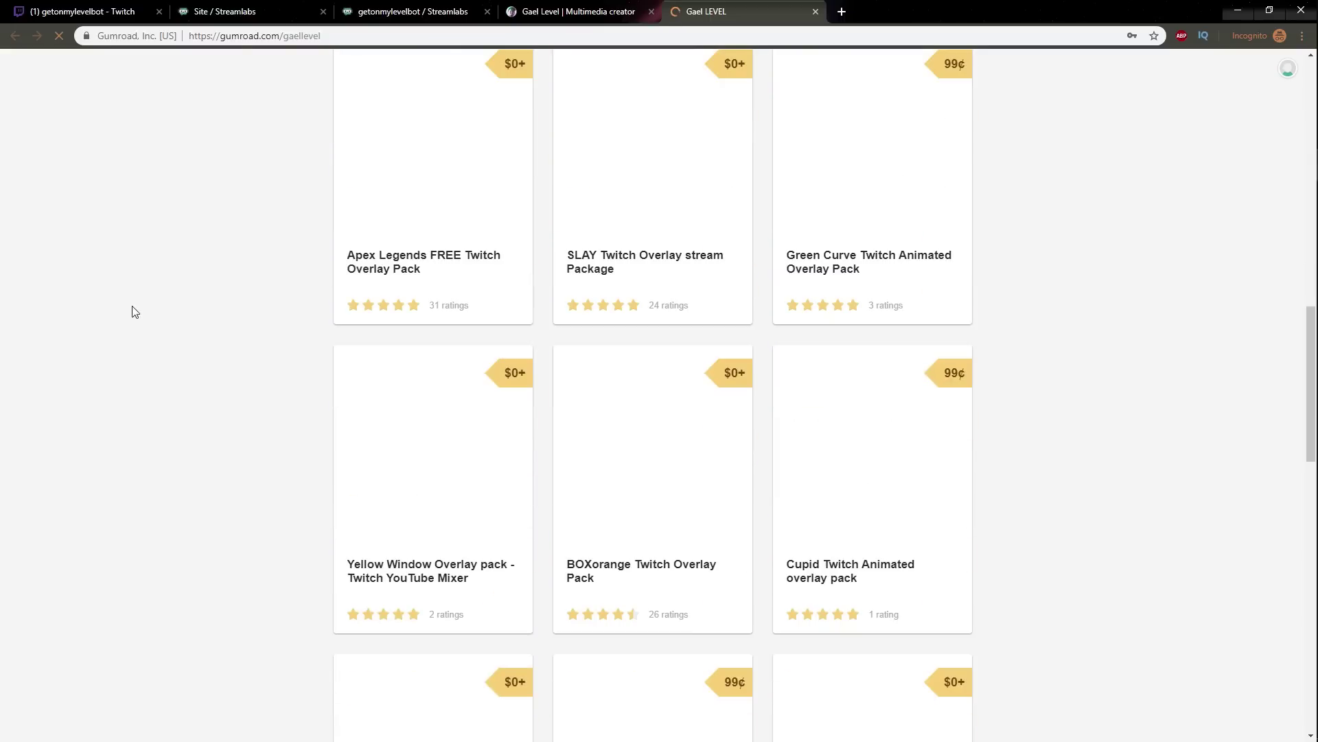
pyautogui.scroll(8, 130, 320)
pyautogui.scroll(14, 135, 318)
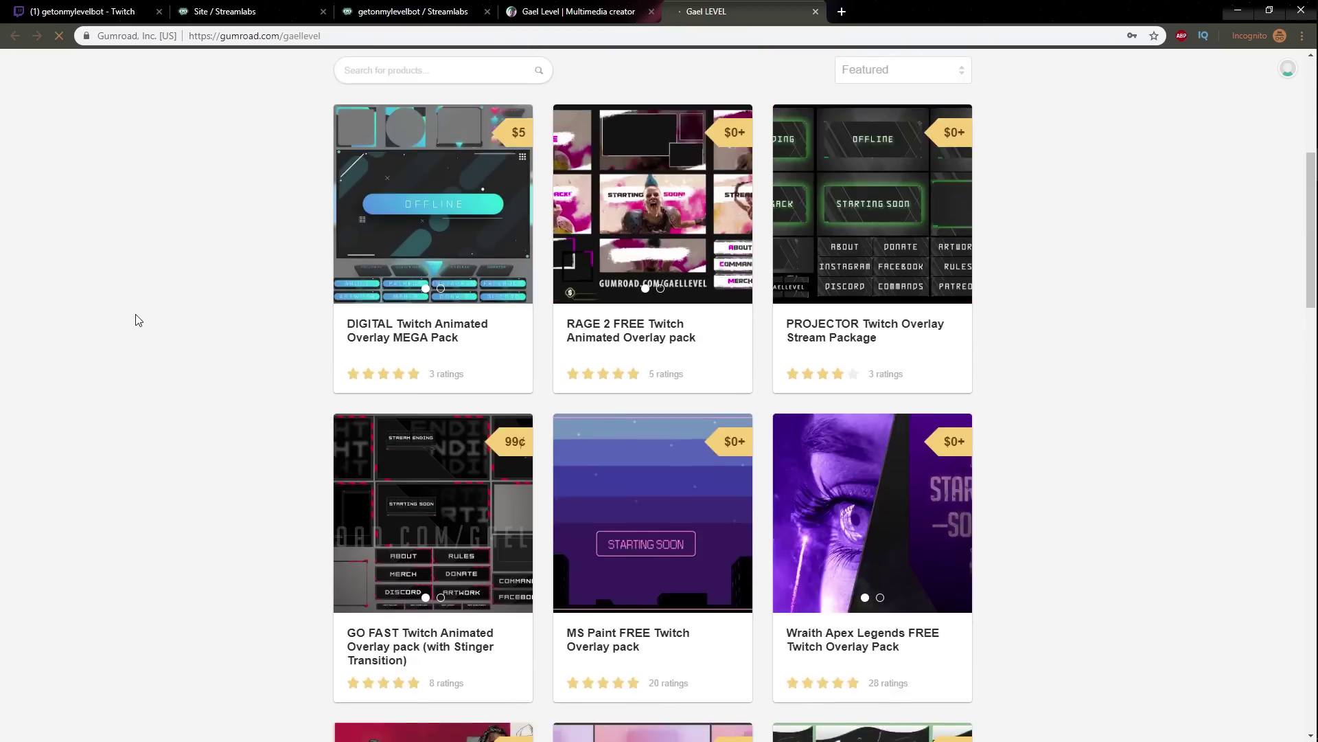
# Close the Gumroad and photography tabs and return to the Streamlabs editor.
pyautogui.click(816, 12)
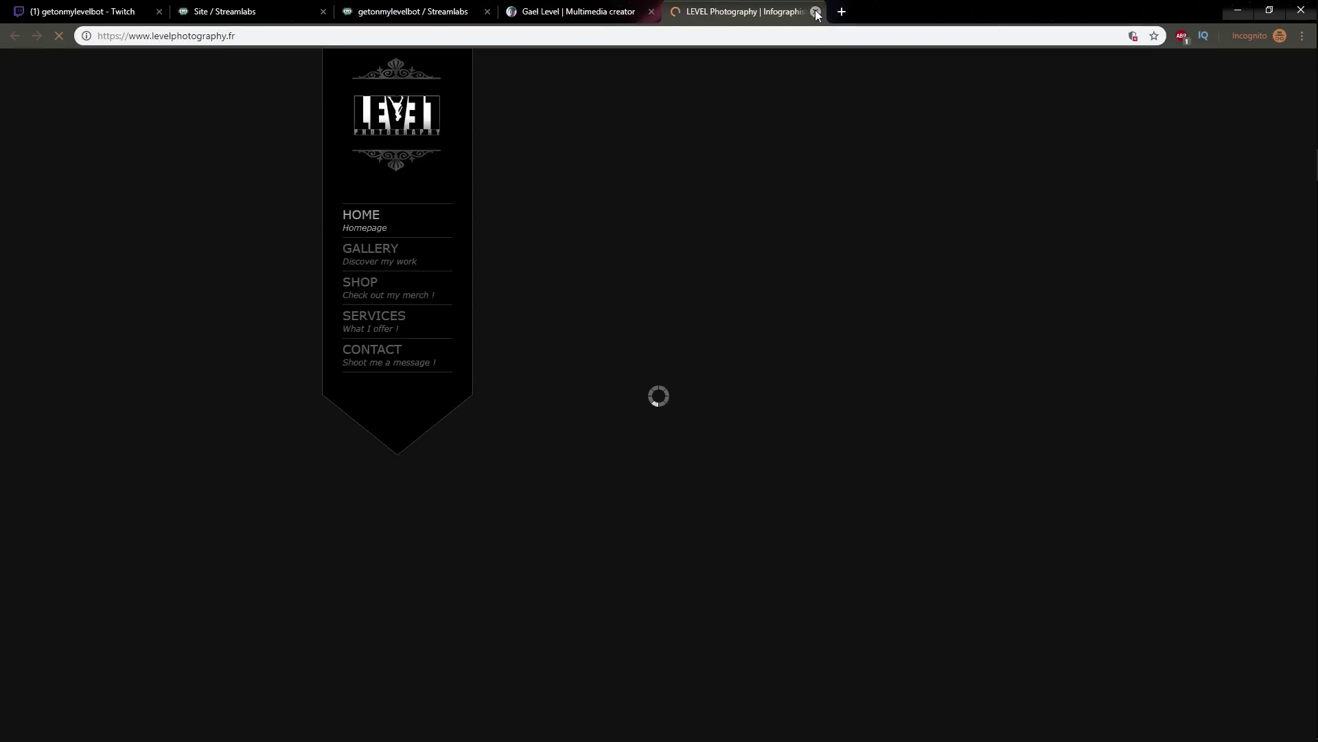
pyautogui.click(815, 12)
pyautogui.scroll(-3, 76, 424)
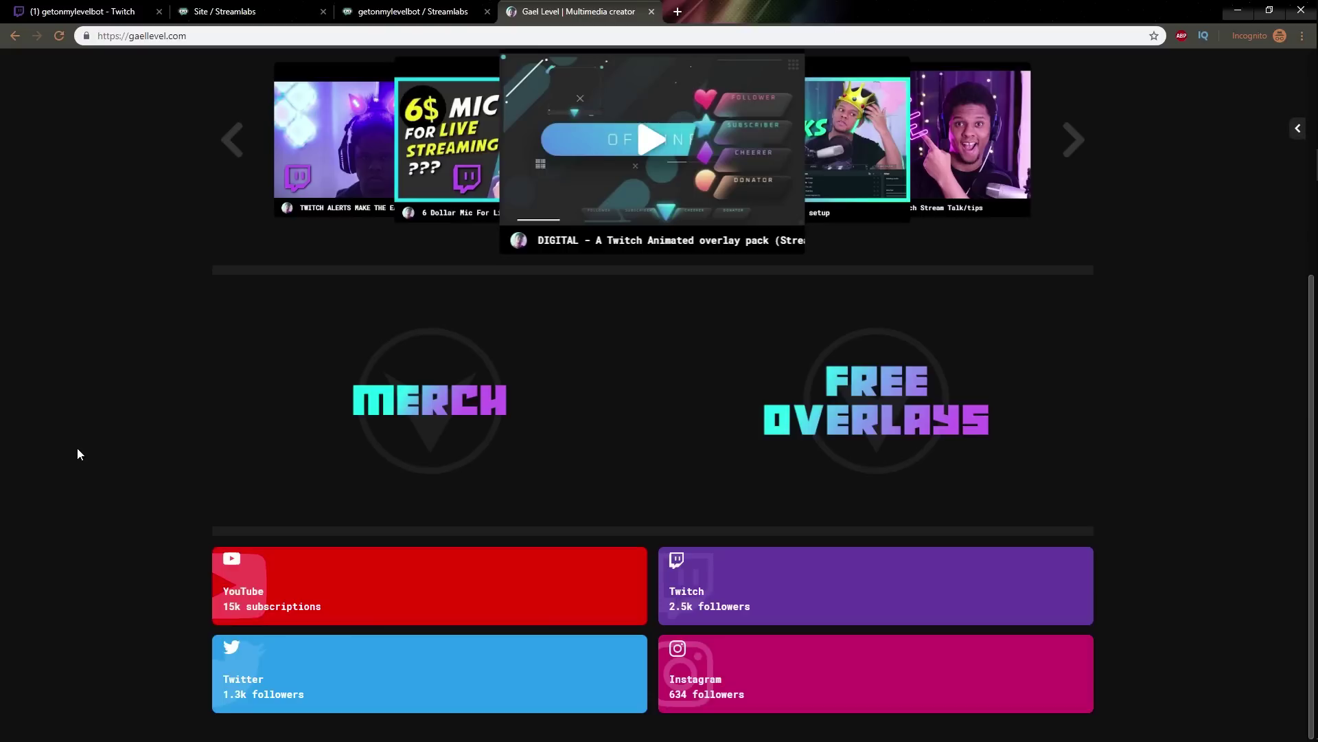
pyautogui.scroll(3, 302, 459)
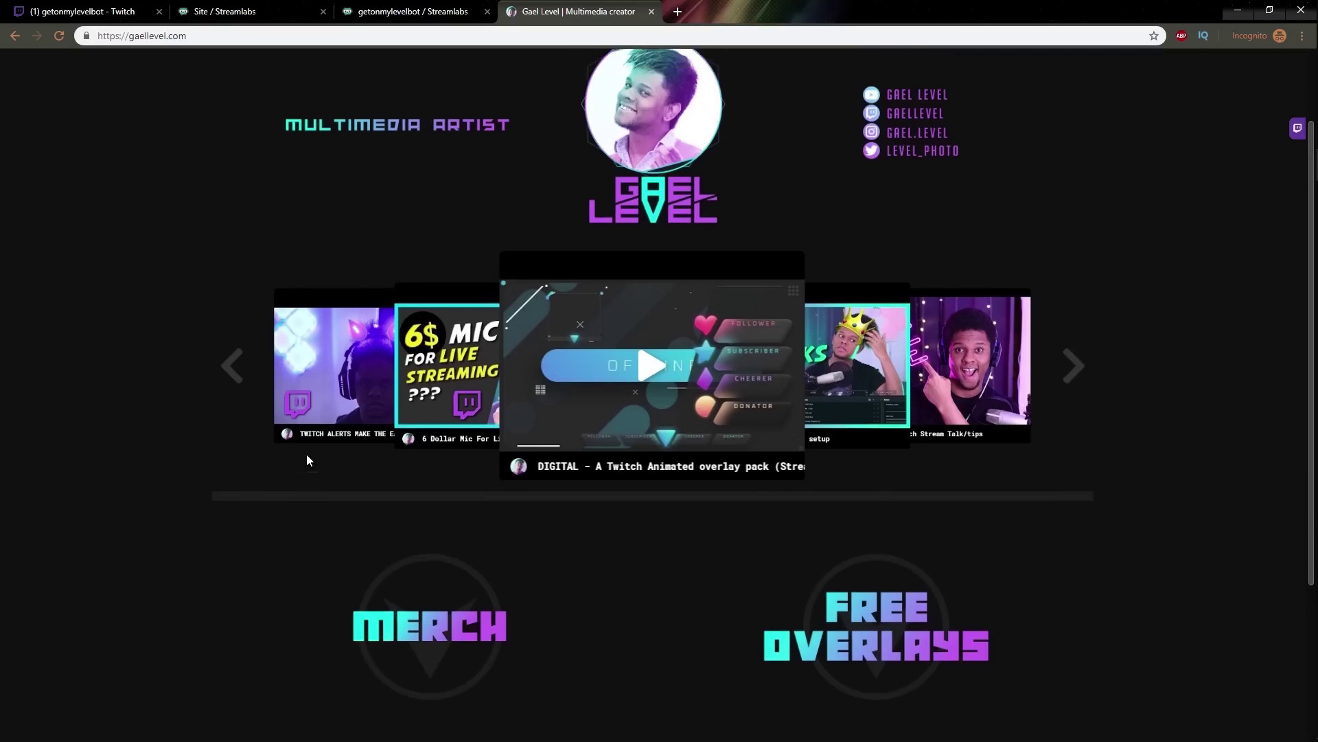
pyautogui.scroll(1, 307, 455)
pyautogui.click(227, 12)
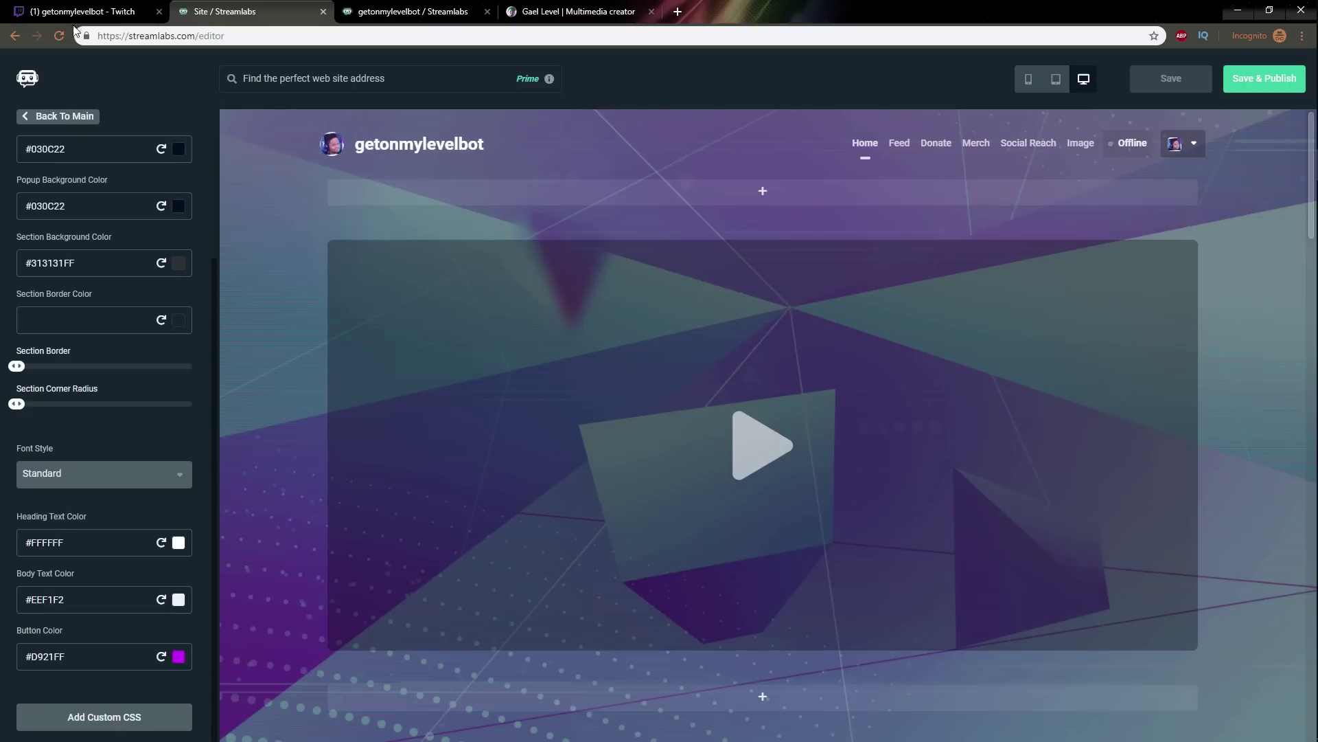
# Peek at the Custom CSS panel, then go Back To Main and open Content widgets.
pyautogui.scroll(-8, 349, 511)
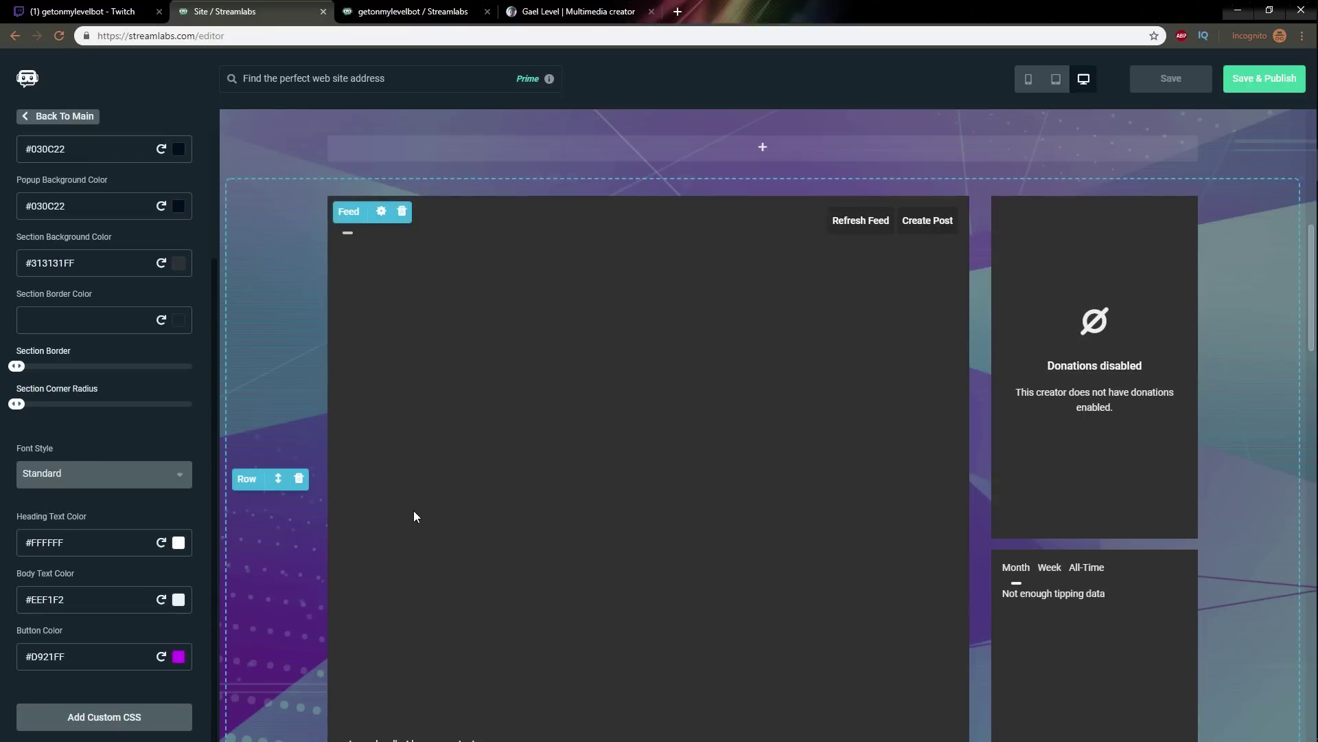
pyautogui.scroll(-7, 418, 510)
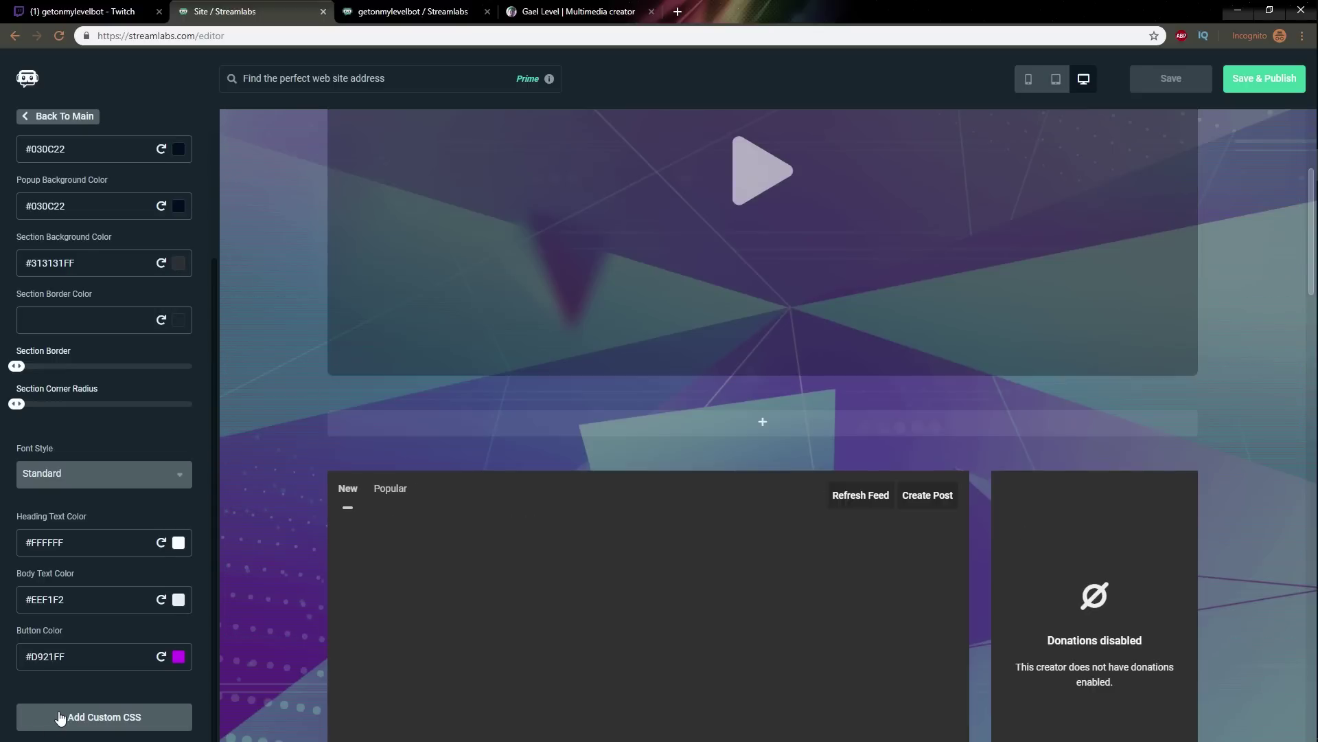
pyautogui.click(62, 718)
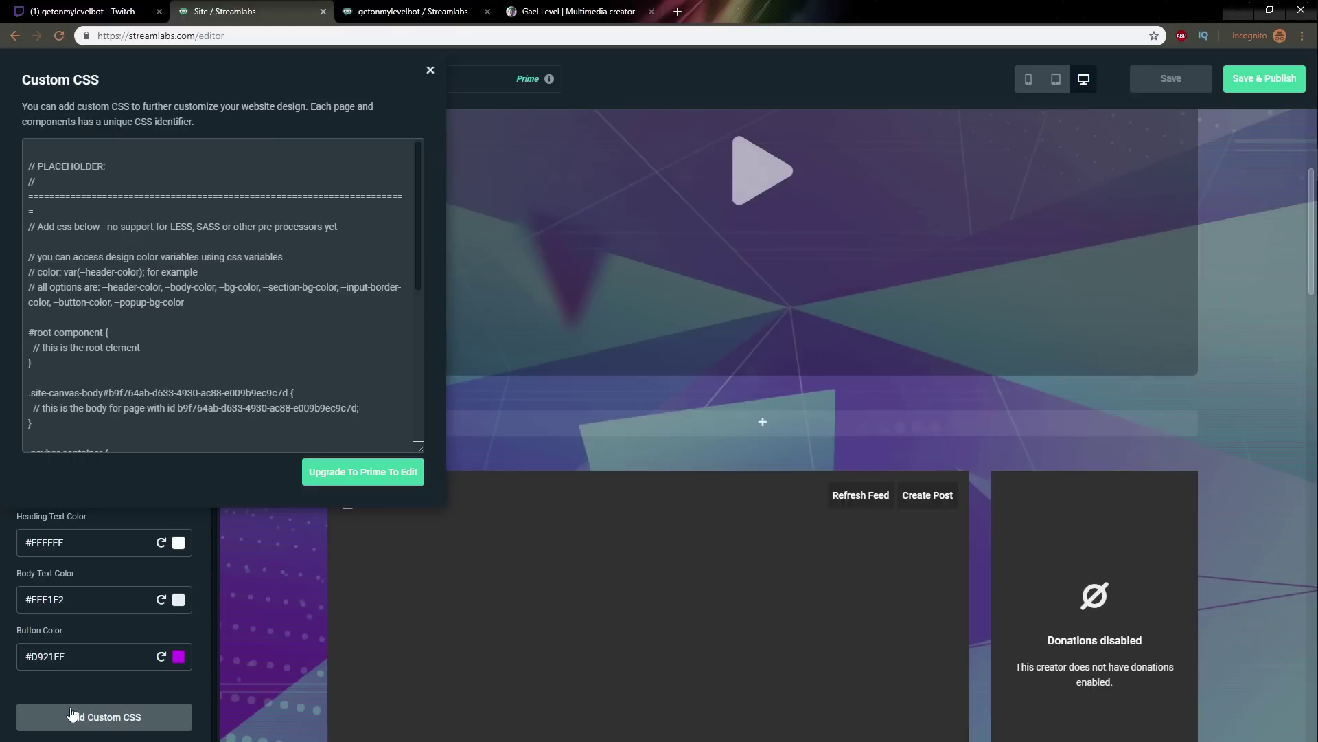
pyautogui.click(431, 72)
pyautogui.click(61, 116)
pyautogui.click(55, 226)
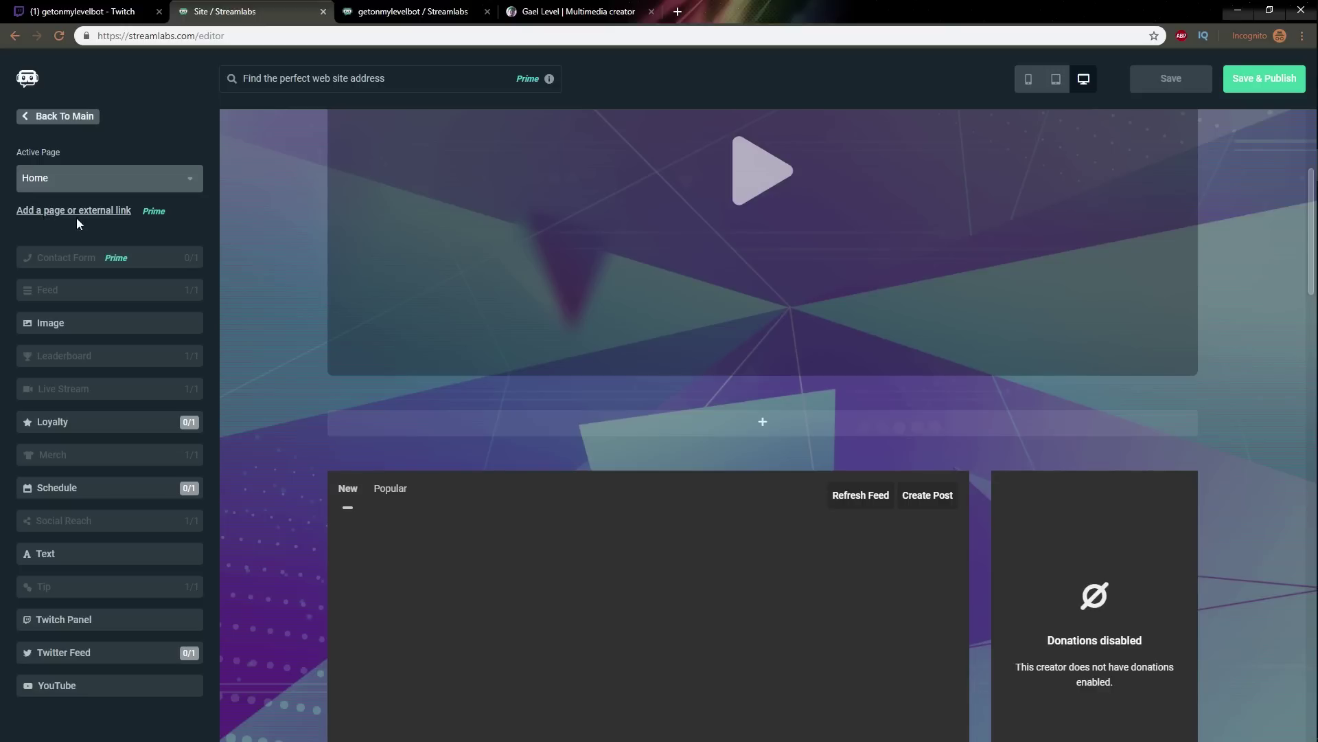
# Close the Gumroad store and compare the getonmylevelbot live site with the gaellevel.com example.
pyautogui.click(559, 12)
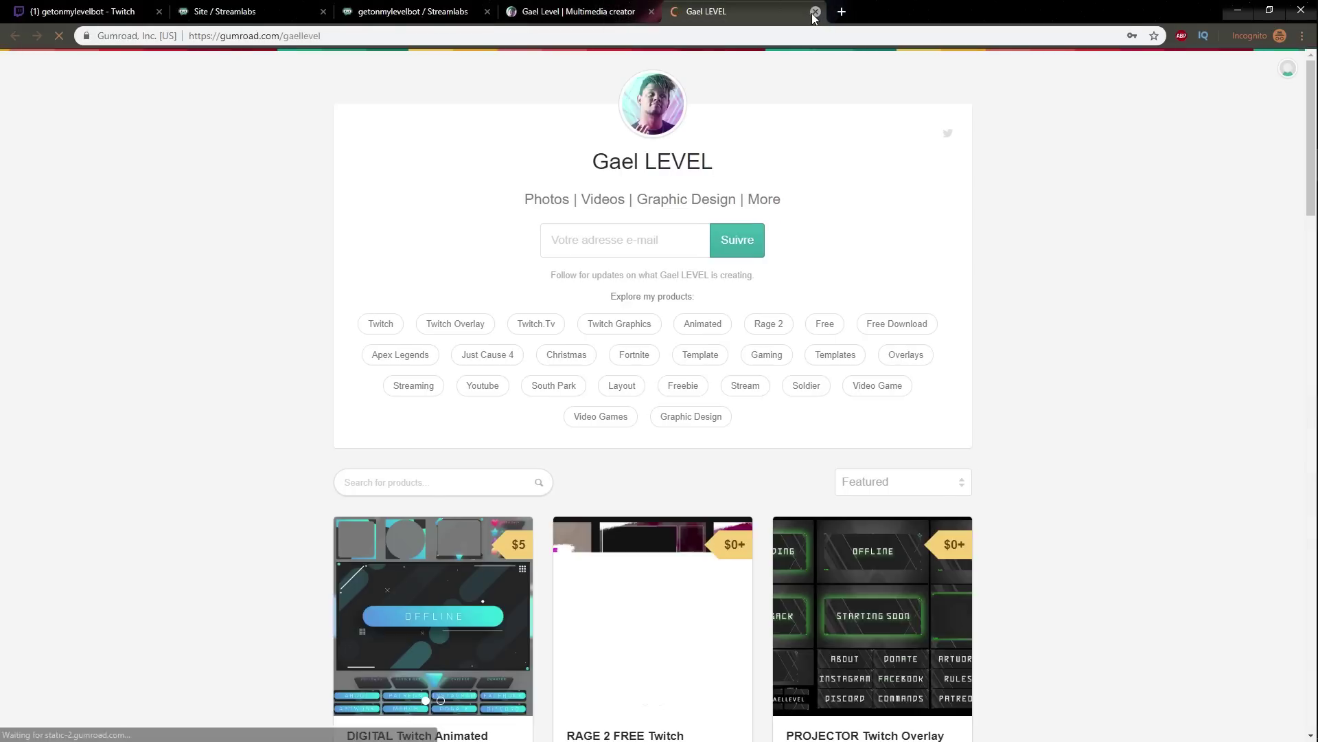
pyautogui.click(817, 12)
pyautogui.click(412, 12)
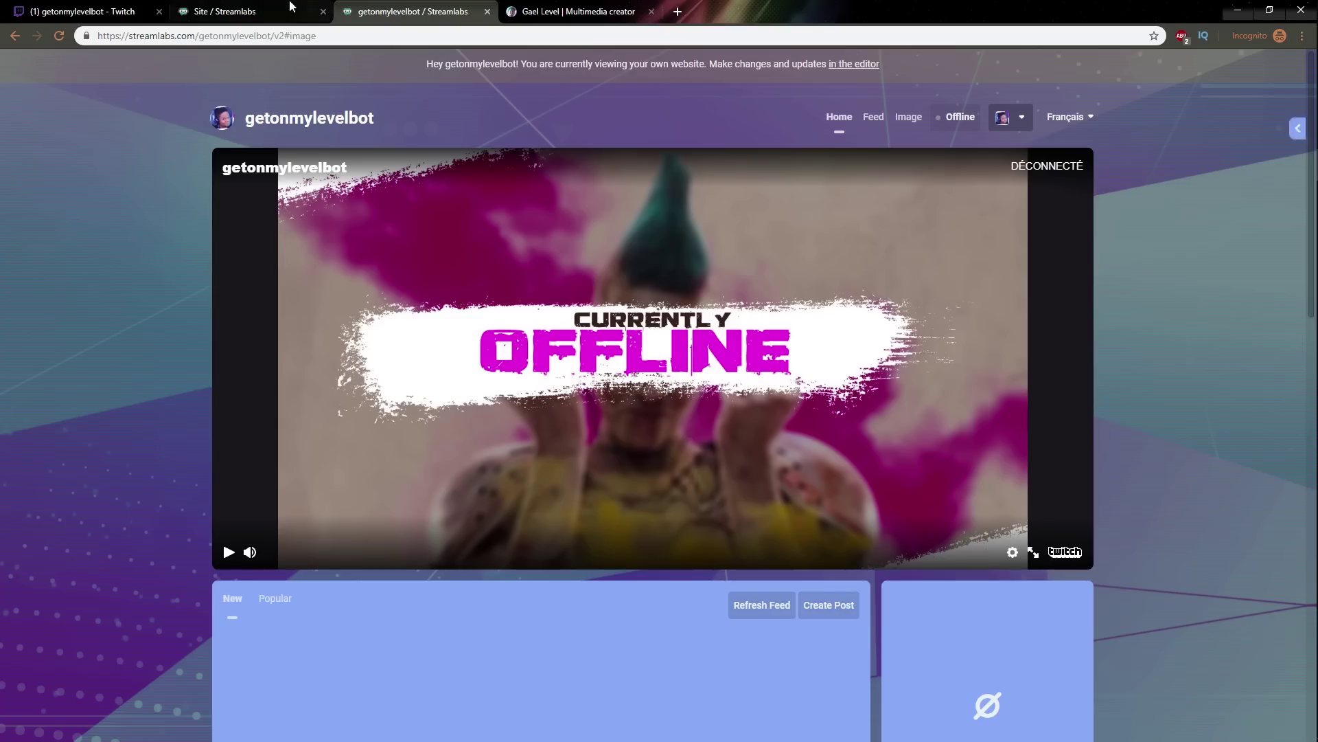
pyautogui.click(227, 12)
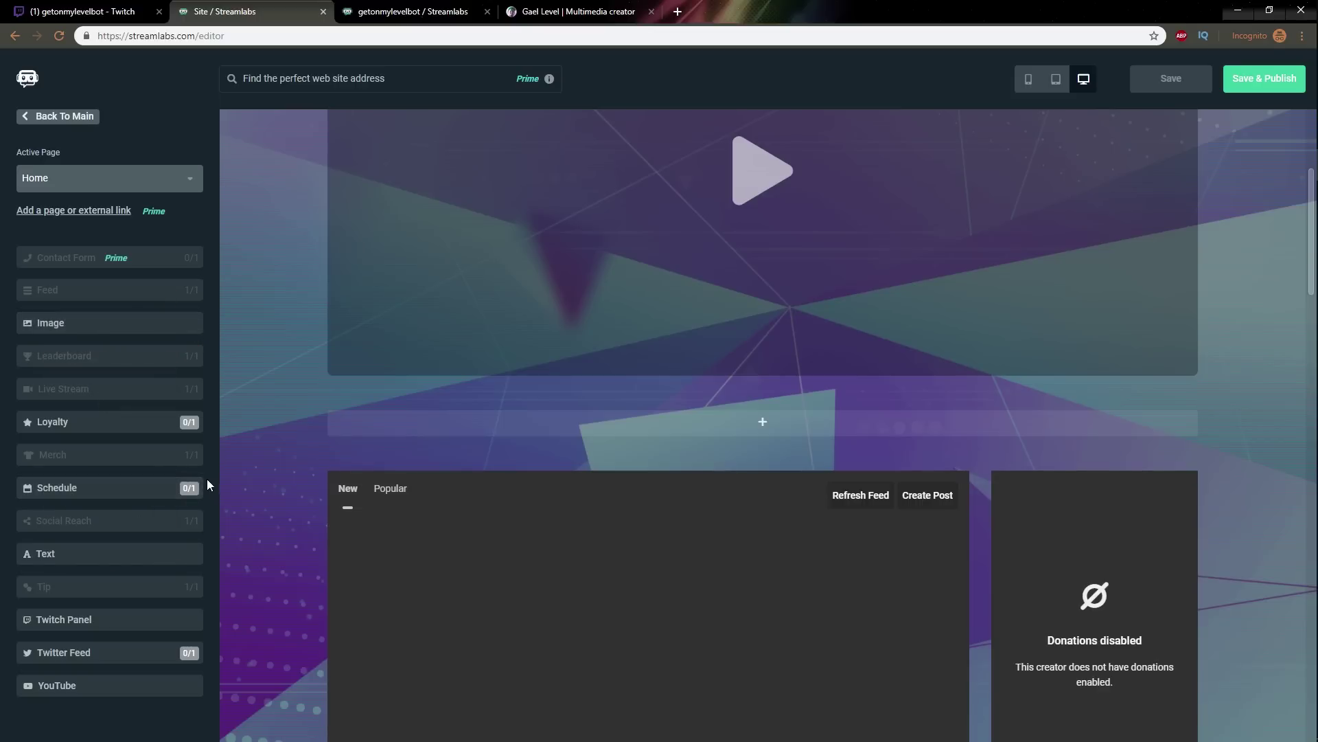
pyautogui.click(581, 11)
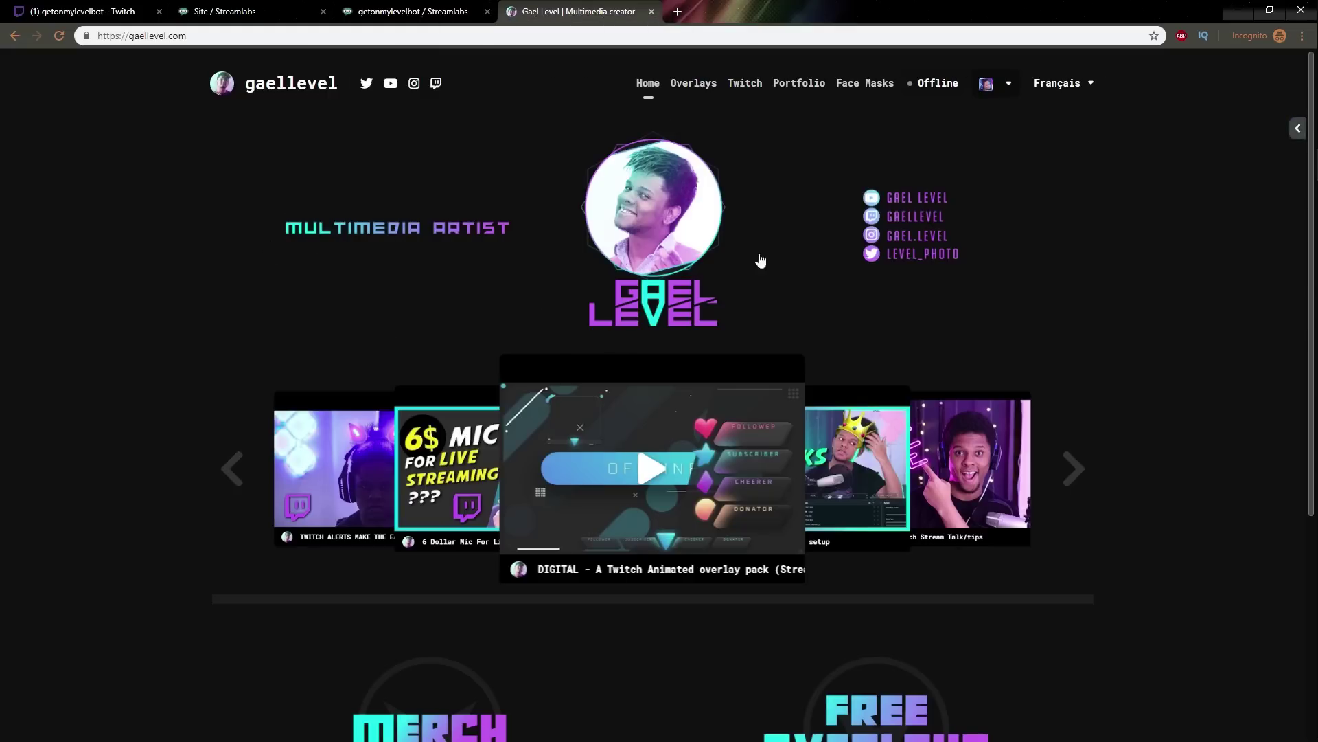
# Scroll through the gaellevel.com example page to review its Merch, Free Overlays and social cards.
pyautogui.scroll(-3, 676, 194)
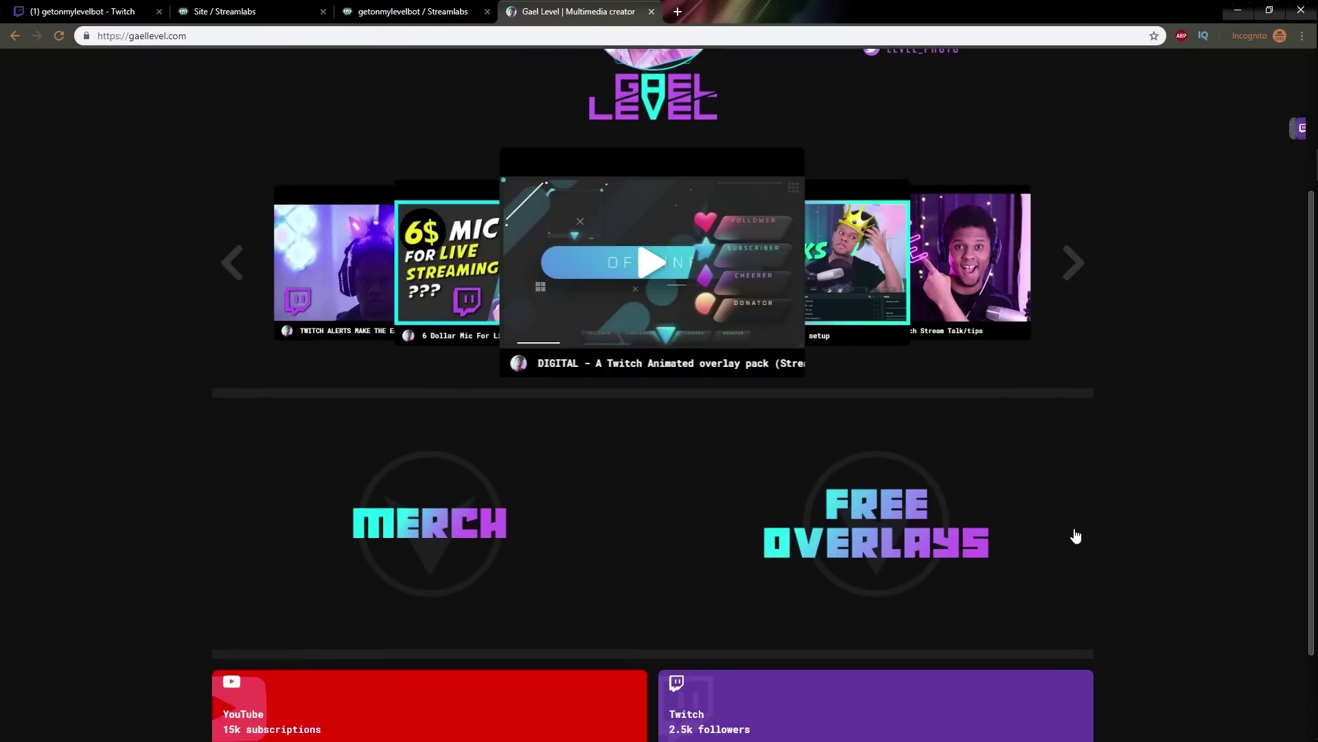
pyautogui.scroll(-2, 1077, 535)
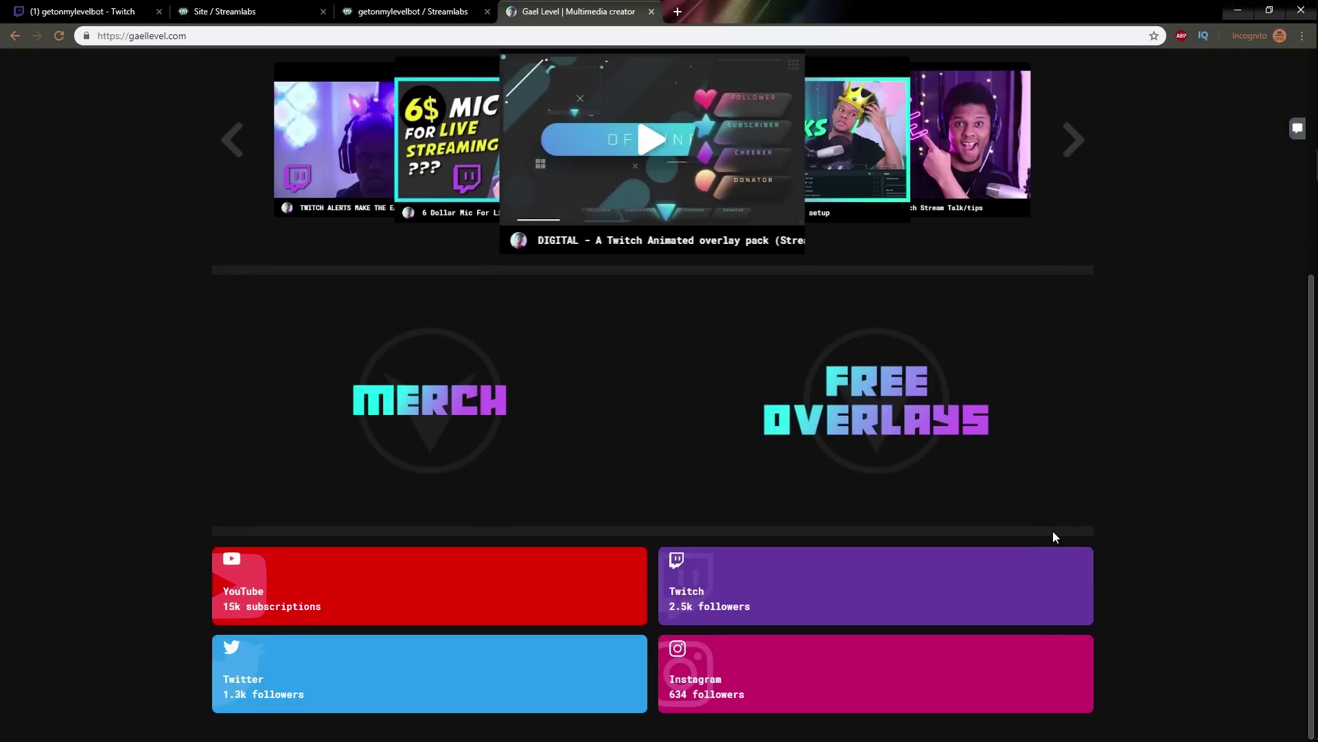
pyautogui.scroll(5, 1186, 525)
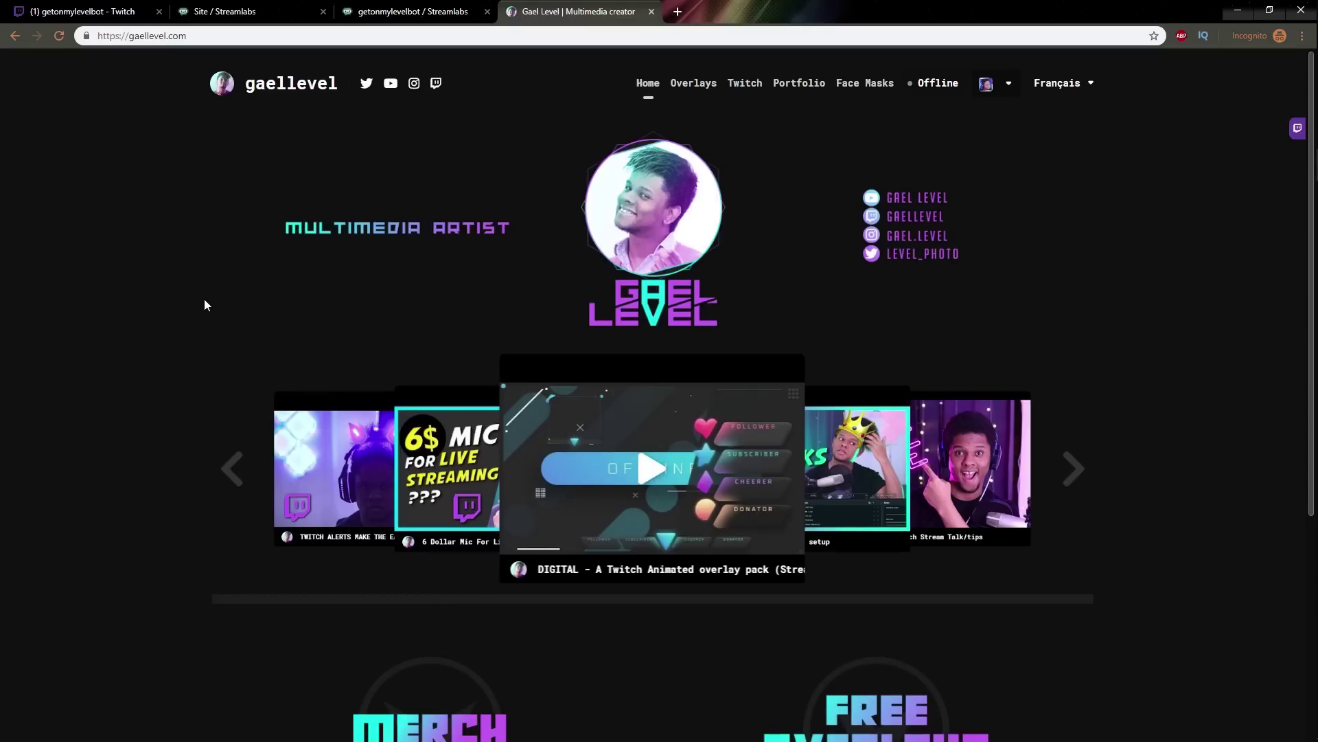
pyautogui.scroll(-5, 766, 508)
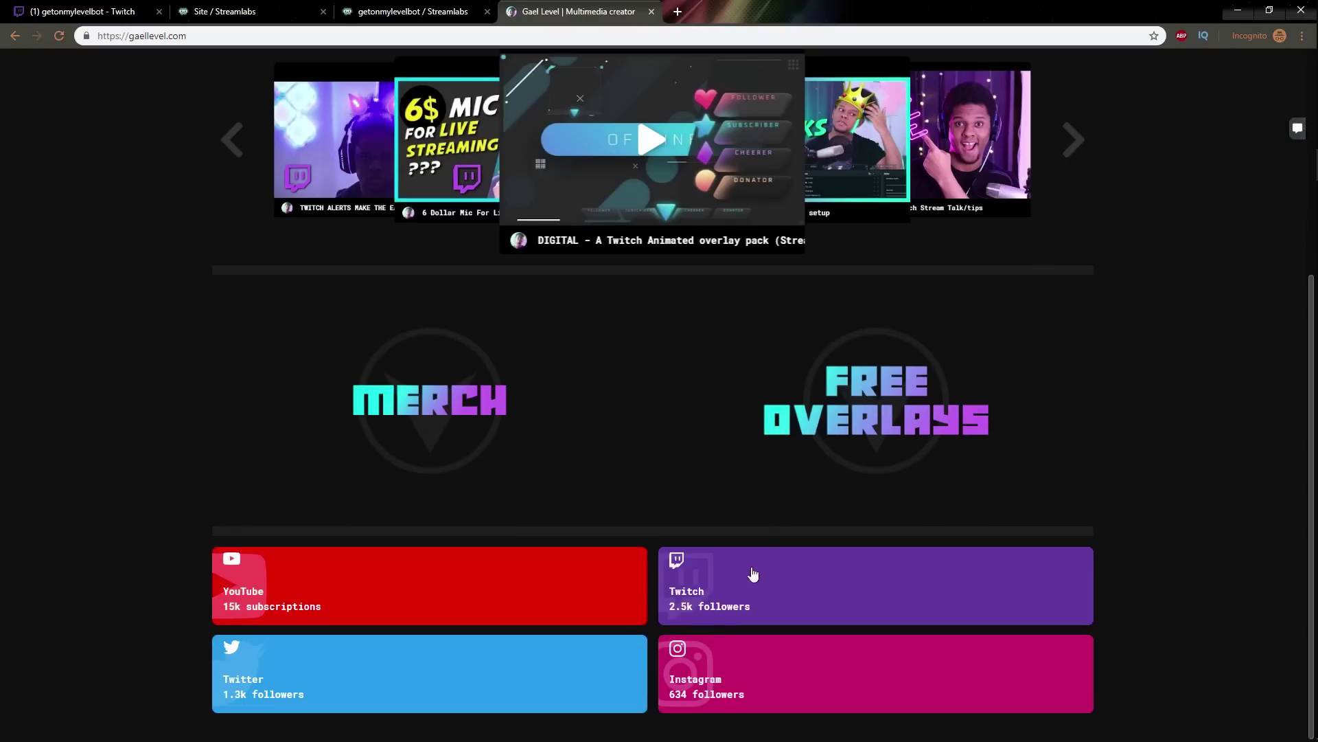
pyautogui.scroll(5, 242, 320)
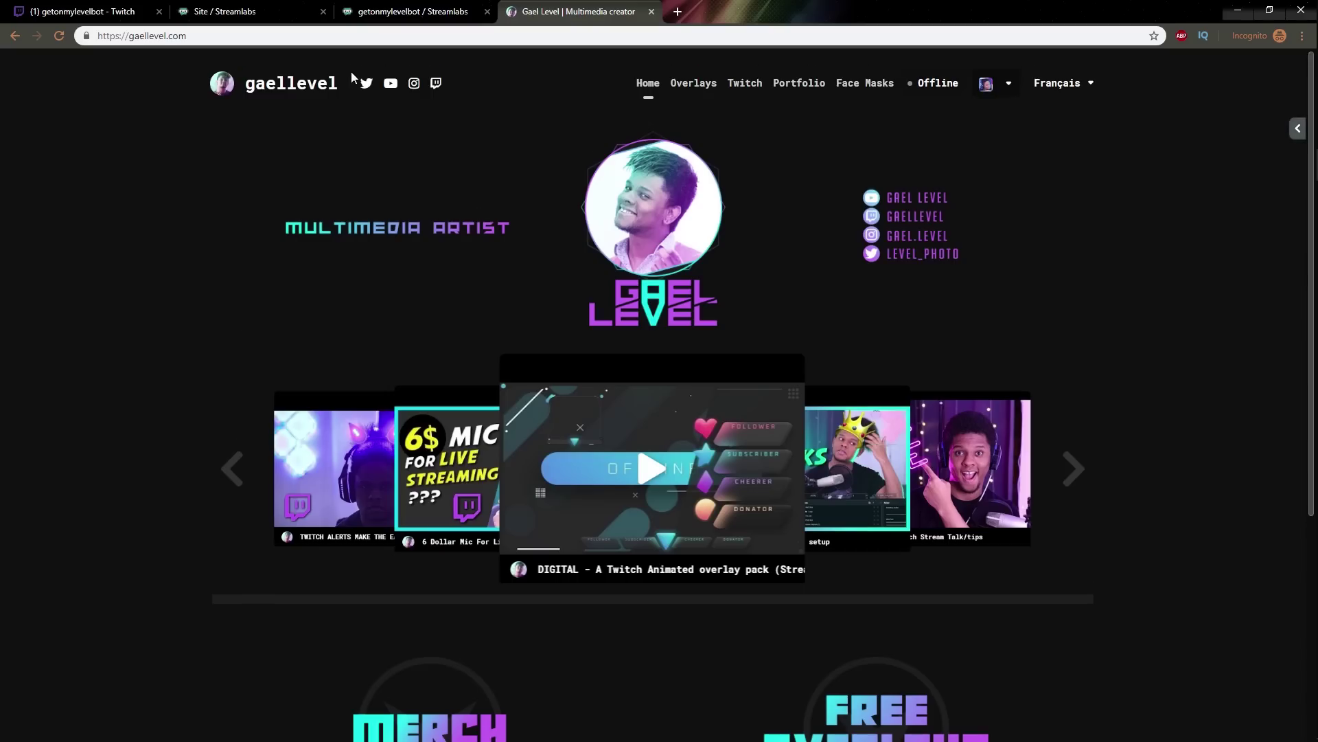
# Delete the Live Stream section from the home page so Merch becomes the first section.
pyautogui.click(367, 10)
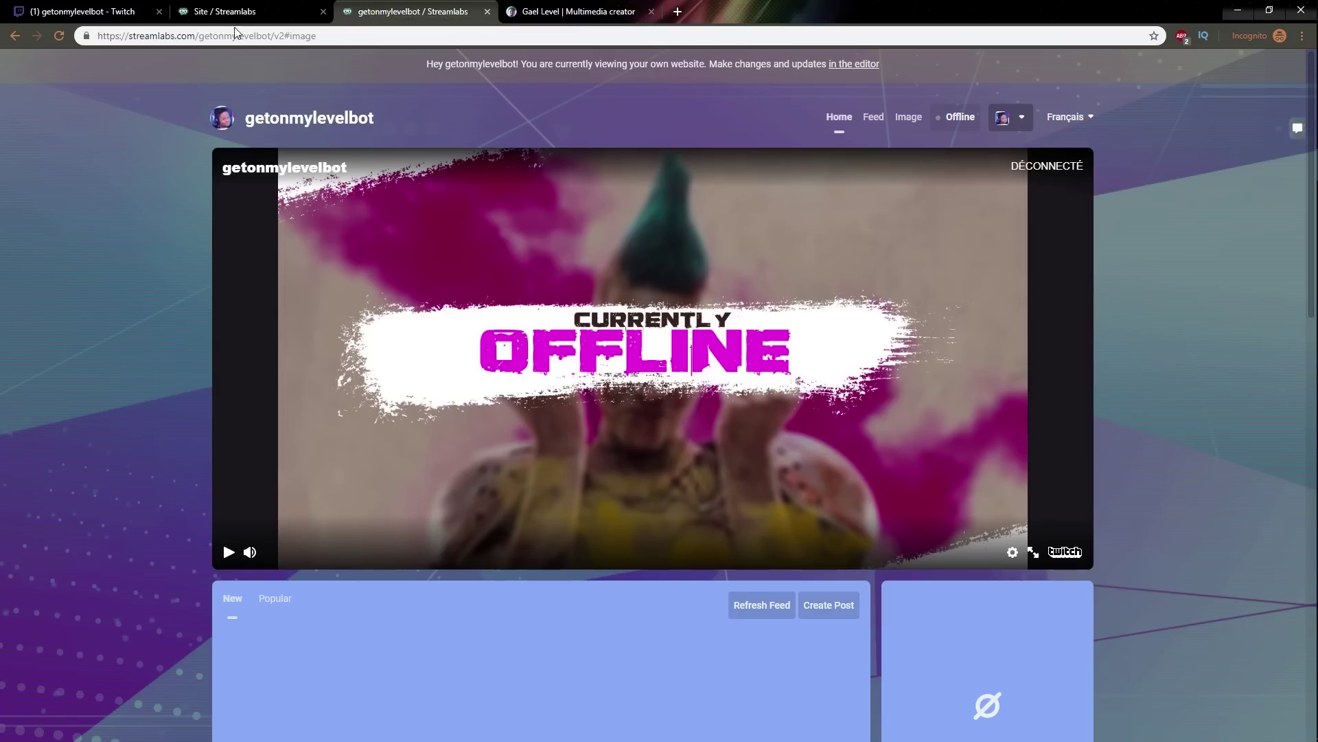
pyautogui.click(250, 9)
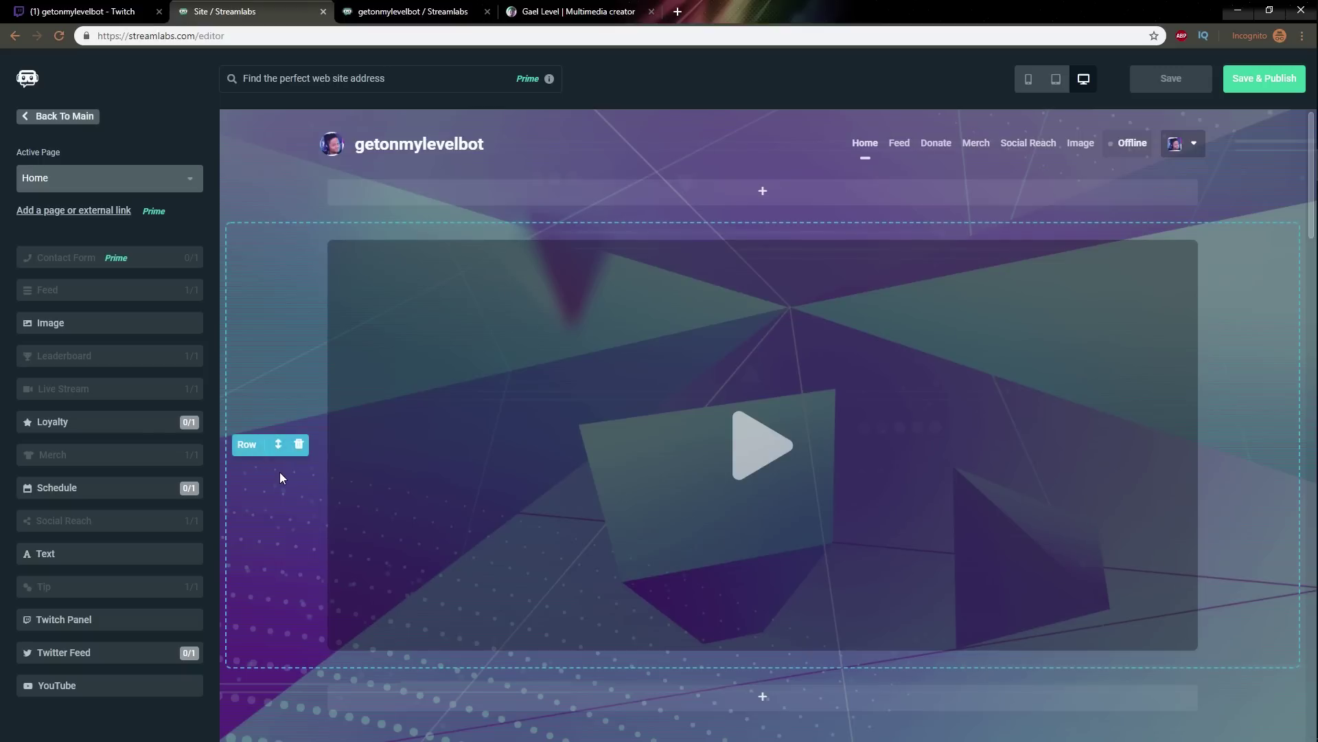
pyautogui.scroll(-8, 492, 382)
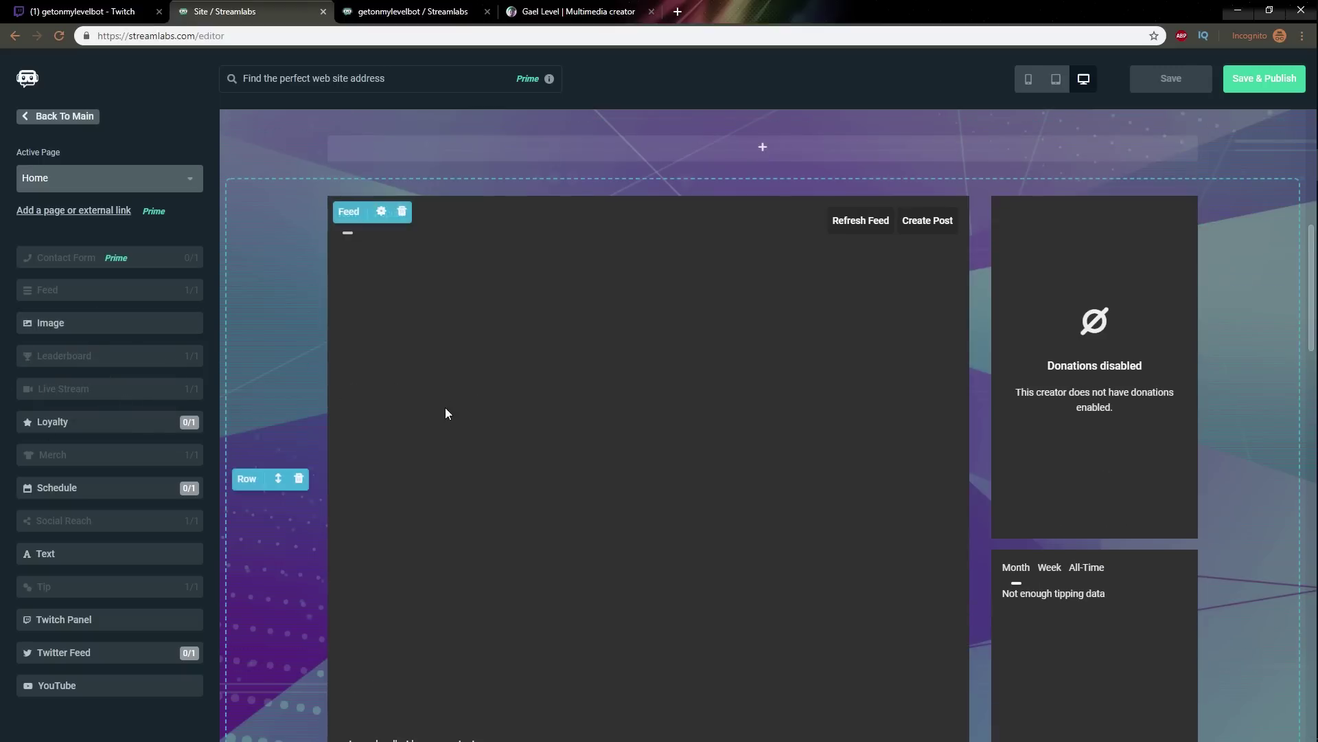
pyautogui.scroll(6, 387, 393)
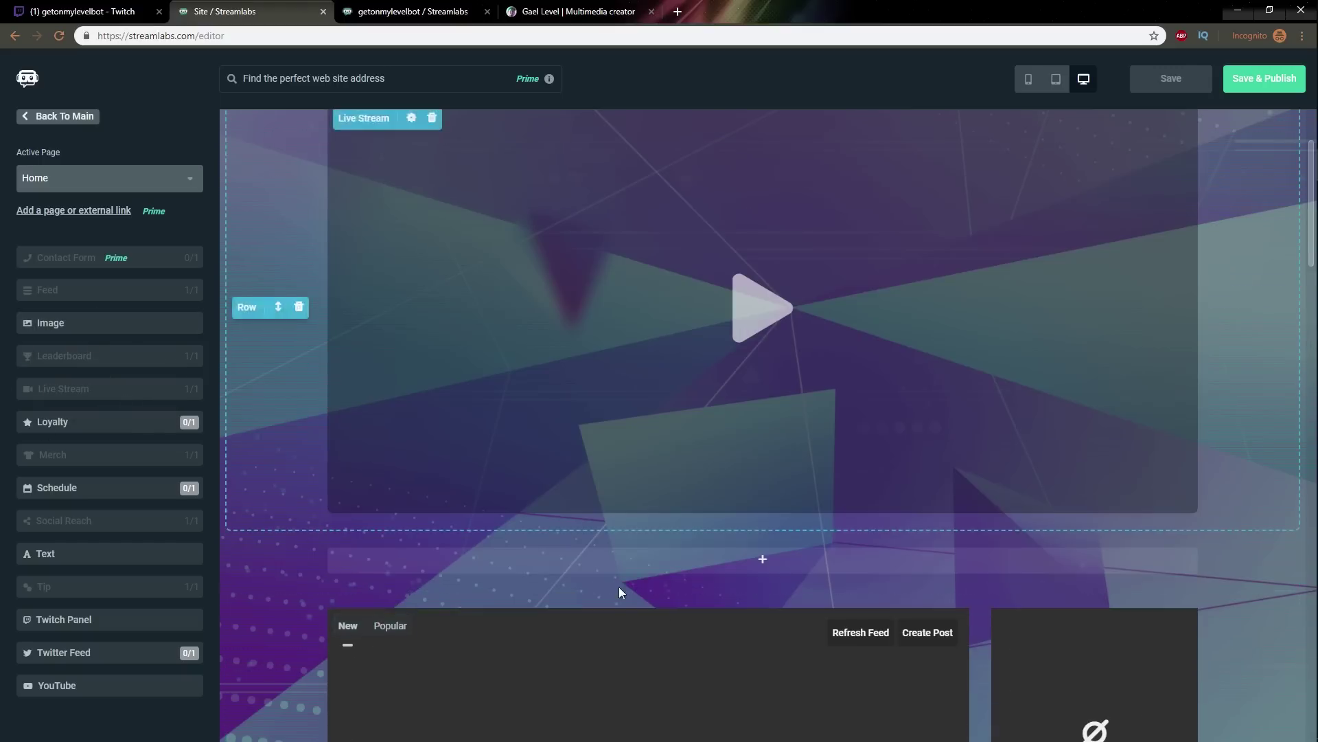
pyautogui.click(755, 560)
pyautogui.scroll(-4, 550, 412)
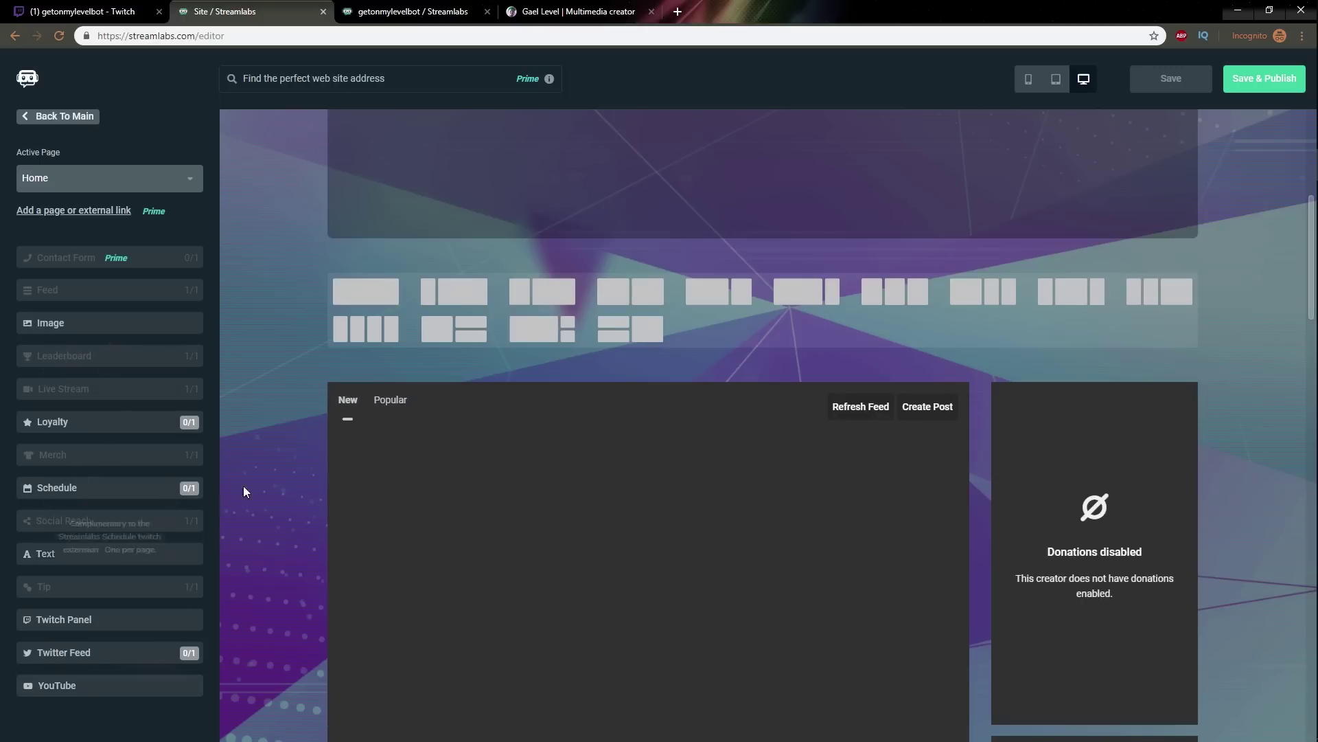
pyautogui.scroll(6, 275, 508)
pyautogui.scroll(-5, 345, 525)
pyautogui.scroll(5, 344, 509)
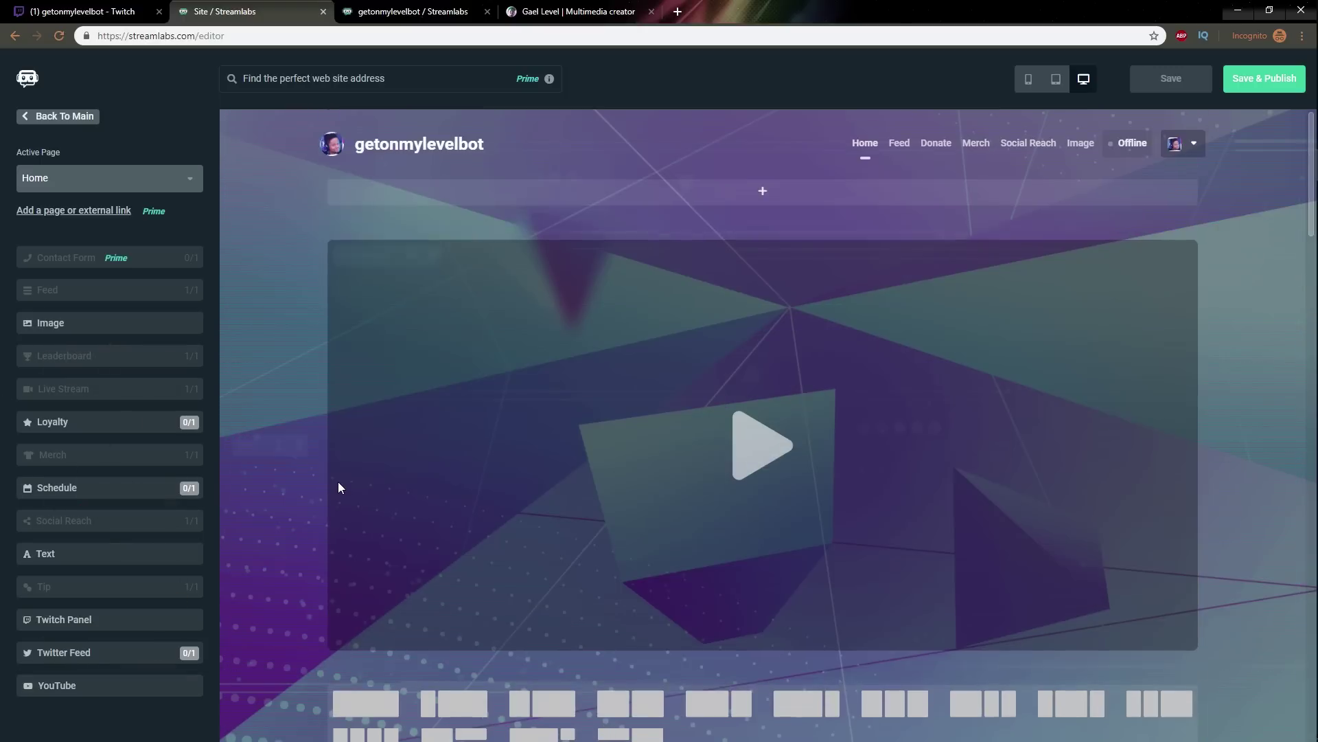
pyautogui.click(433, 257)
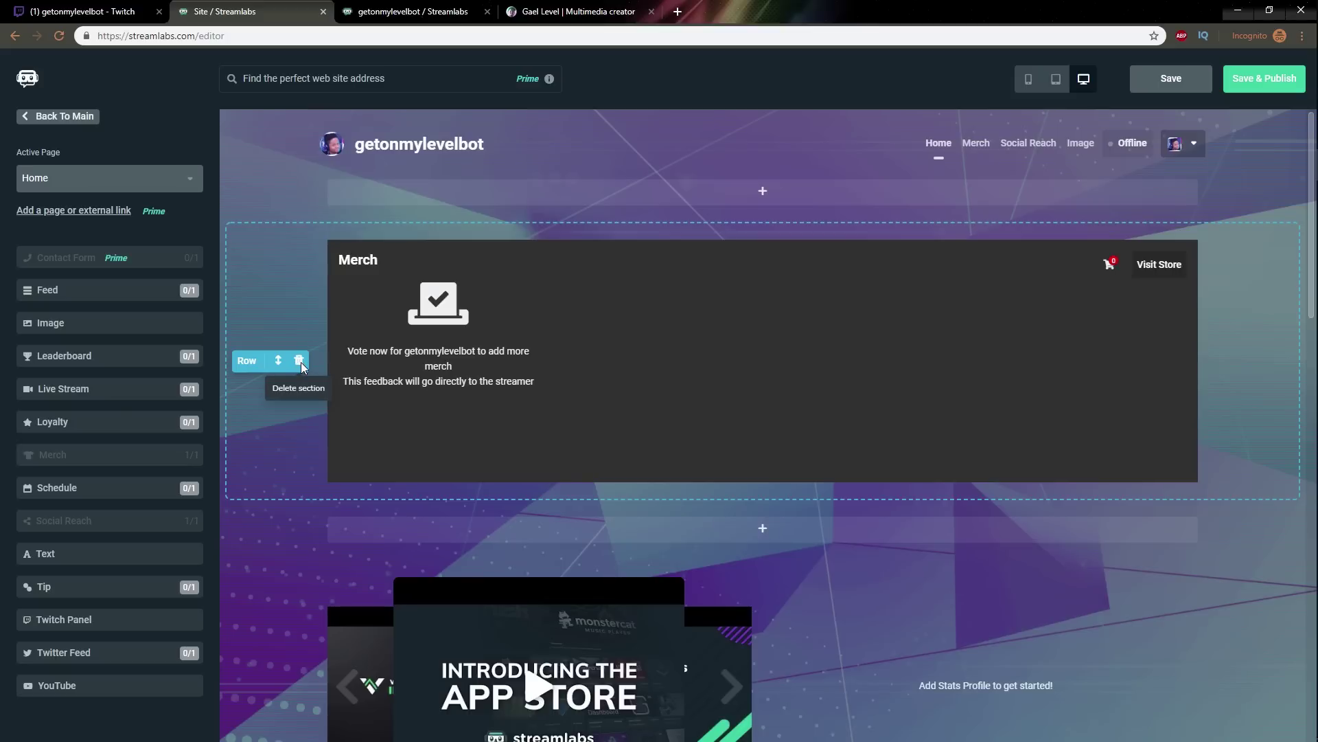
# Delete the Merch section, leaving the home page with a single empty row.
pyautogui.click(299, 361)
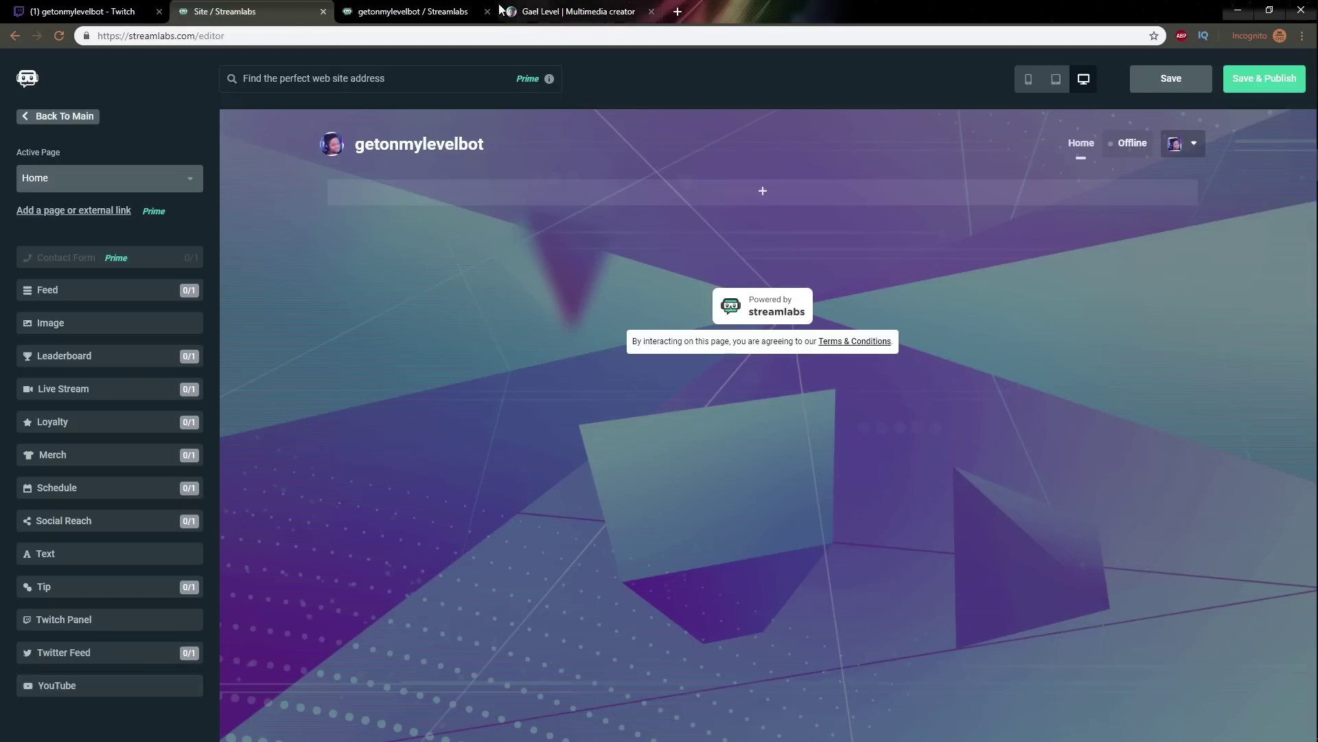
# Advance the gaellevel.com video carousel, then bring up the getonmylevelbot Twitch channel page.
pyautogui.click(579, 12)
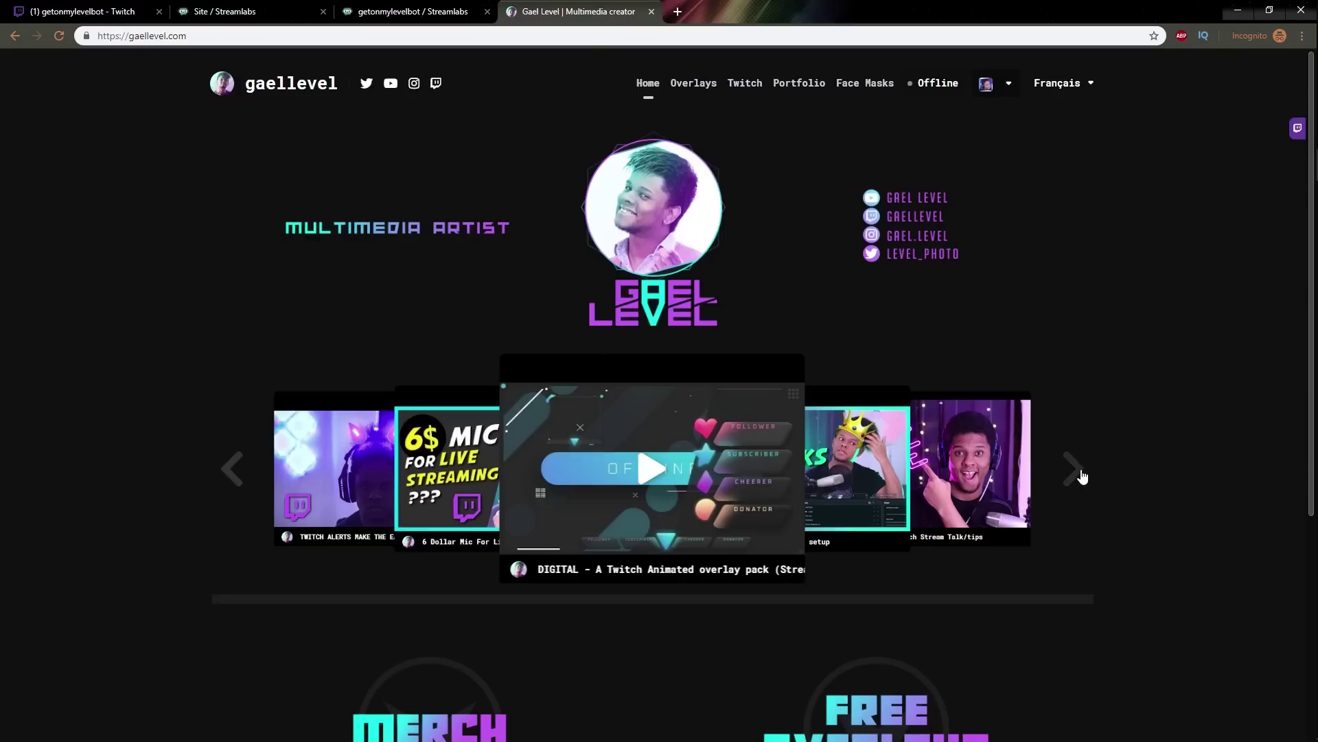
pyautogui.click(1075, 471)
pyautogui.click(225, 12)
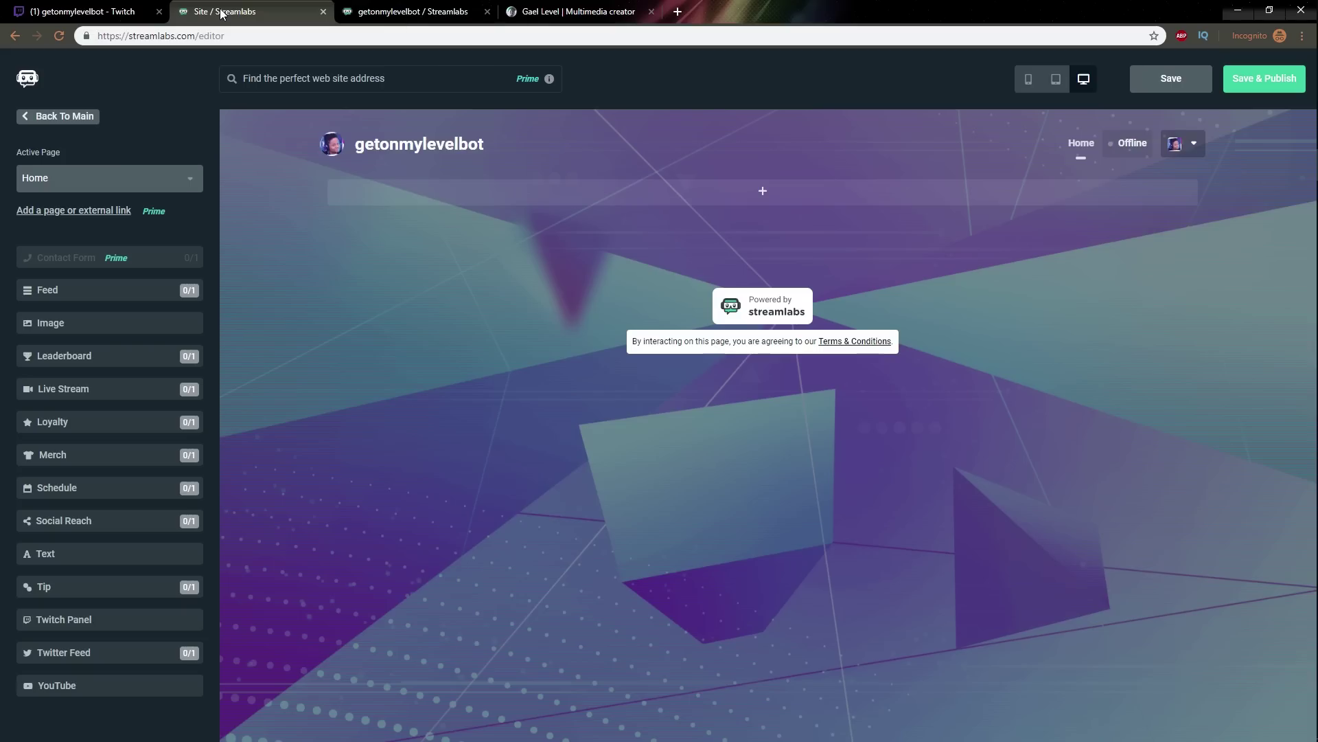
pyautogui.click(71, 621)
# Turn on Twitch's dark theme (Thème sombre) and scroll down to the nine channel info panels.
pyautogui.scroll(-6, 216, 630)
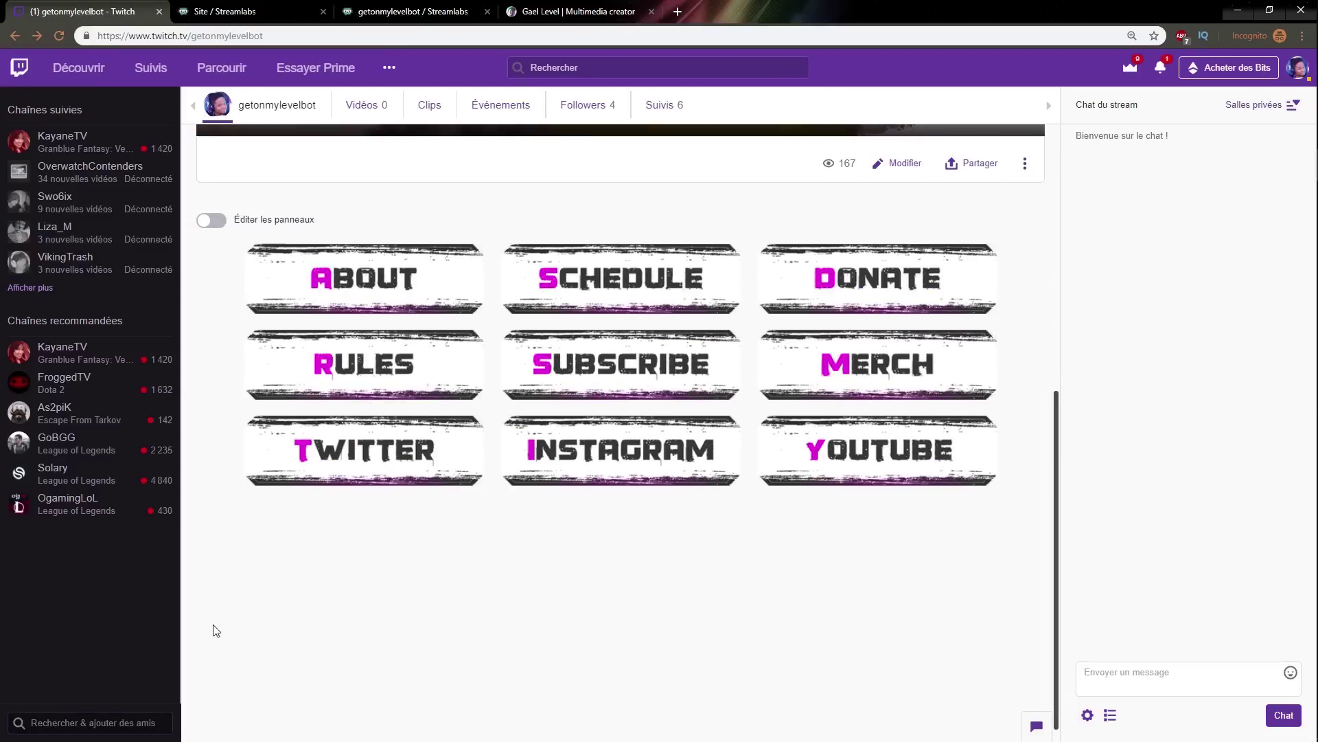
pyautogui.scroll(-1, 193, 631)
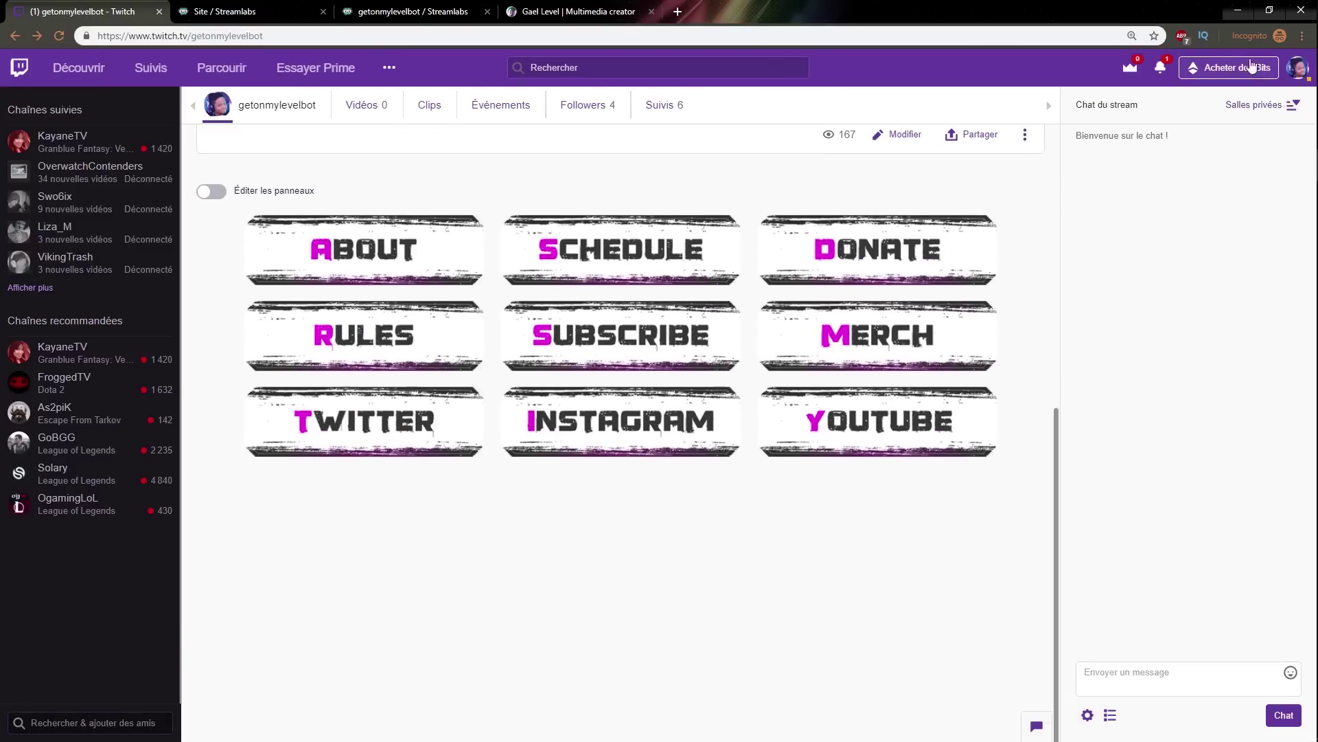
pyautogui.click(1298, 67)
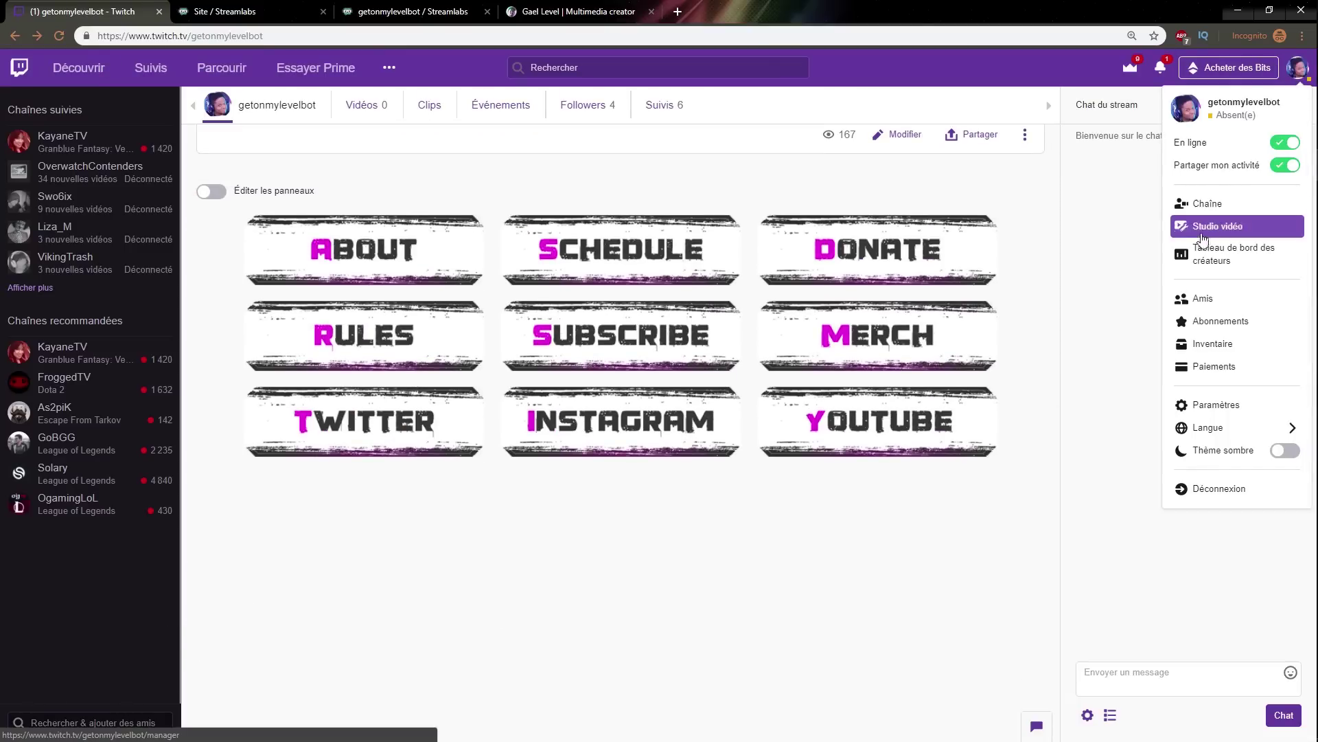
pyautogui.click(1285, 450)
pyautogui.scroll(7, 309, 590)
pyautogui.scroll(-7, 295, 568)
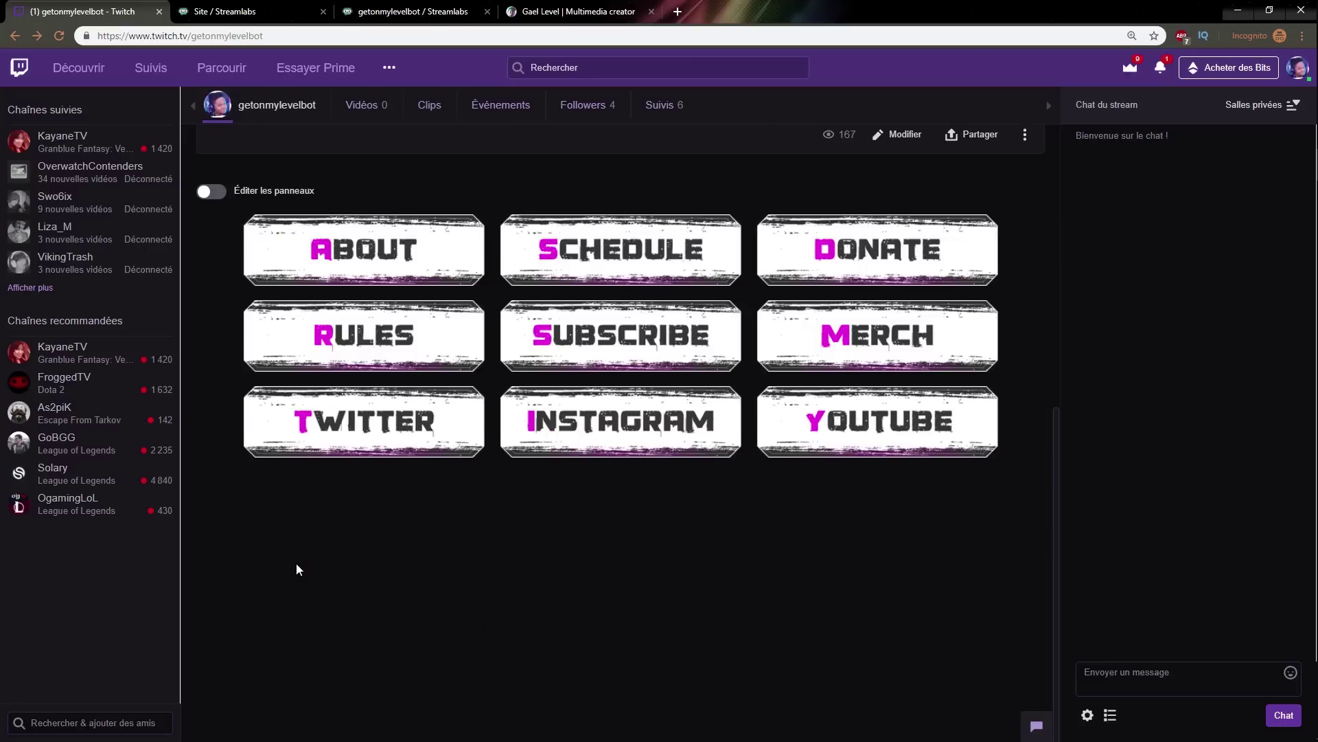
pyautogui.scroll(7, 297, 568)
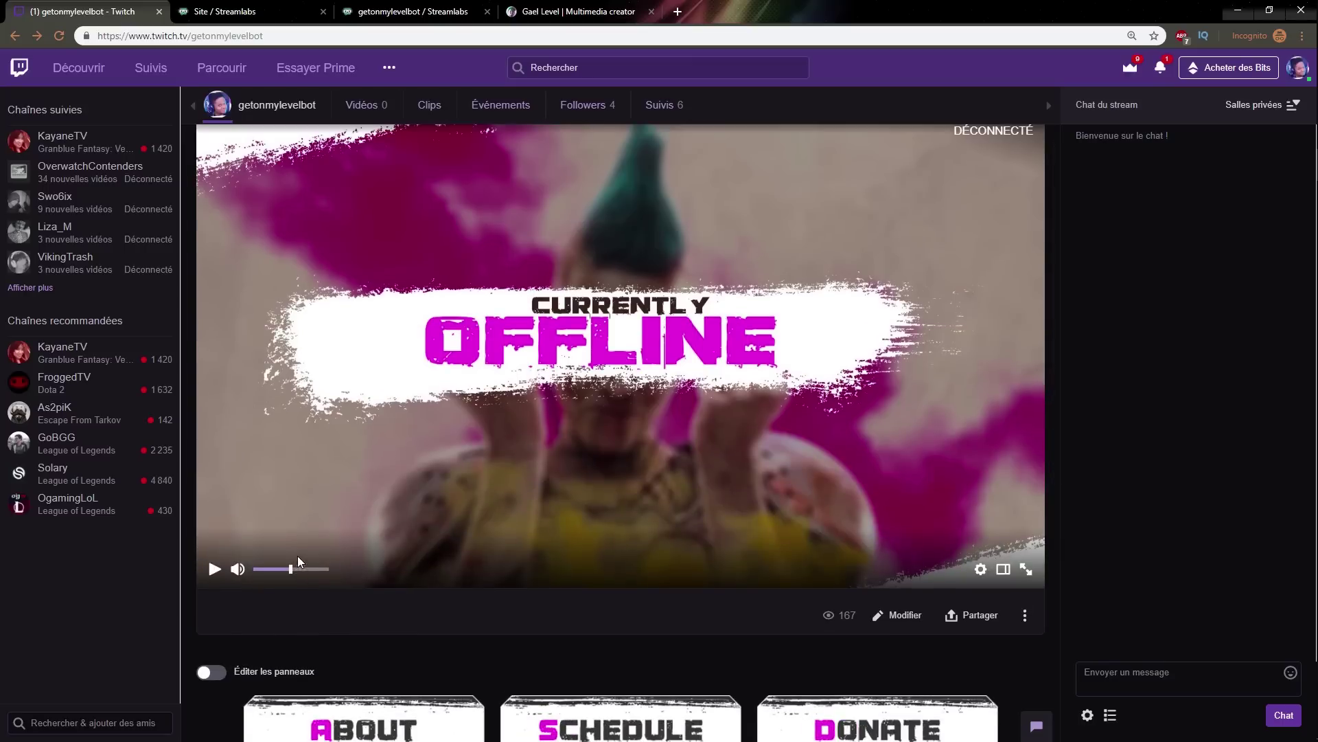
pyautogui.scroll(-5, 278, 539)
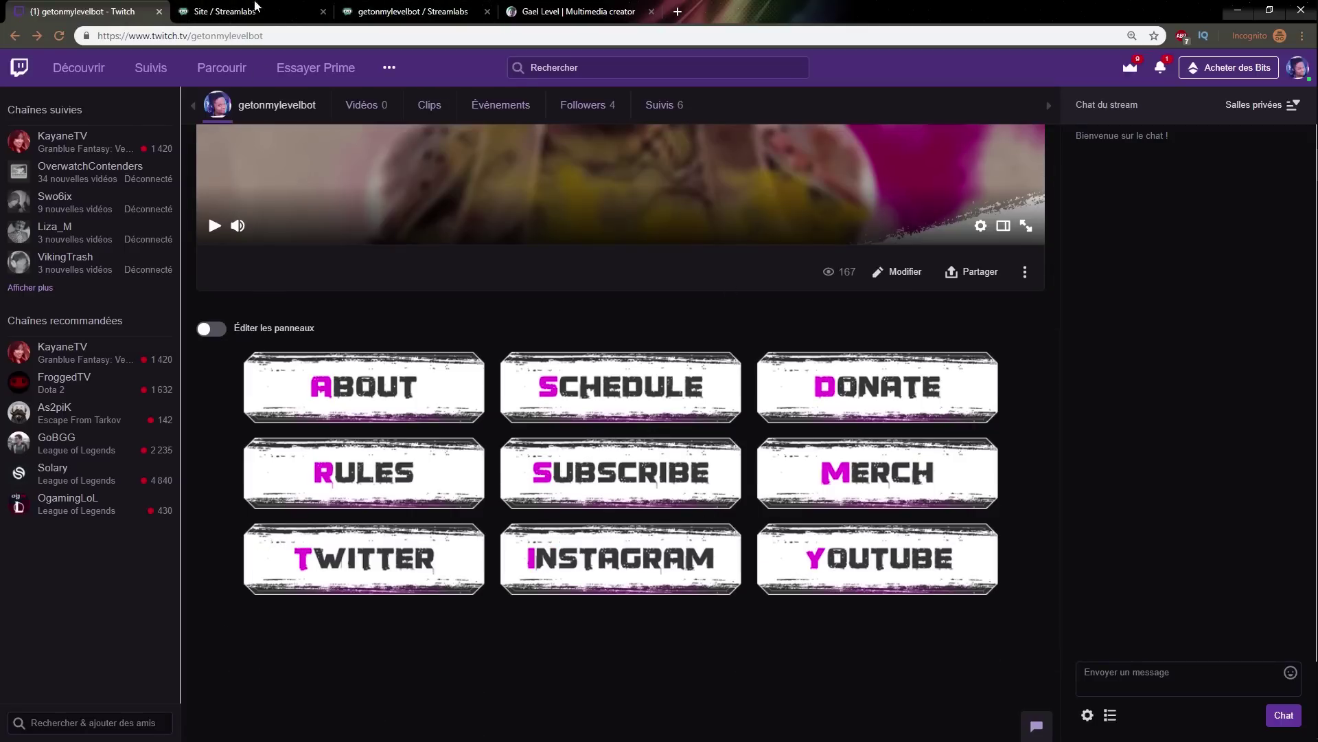
# Add a single-column section to the empty home page and drop a Twitch Panel component into it.
pyautogui.click(255, 11)
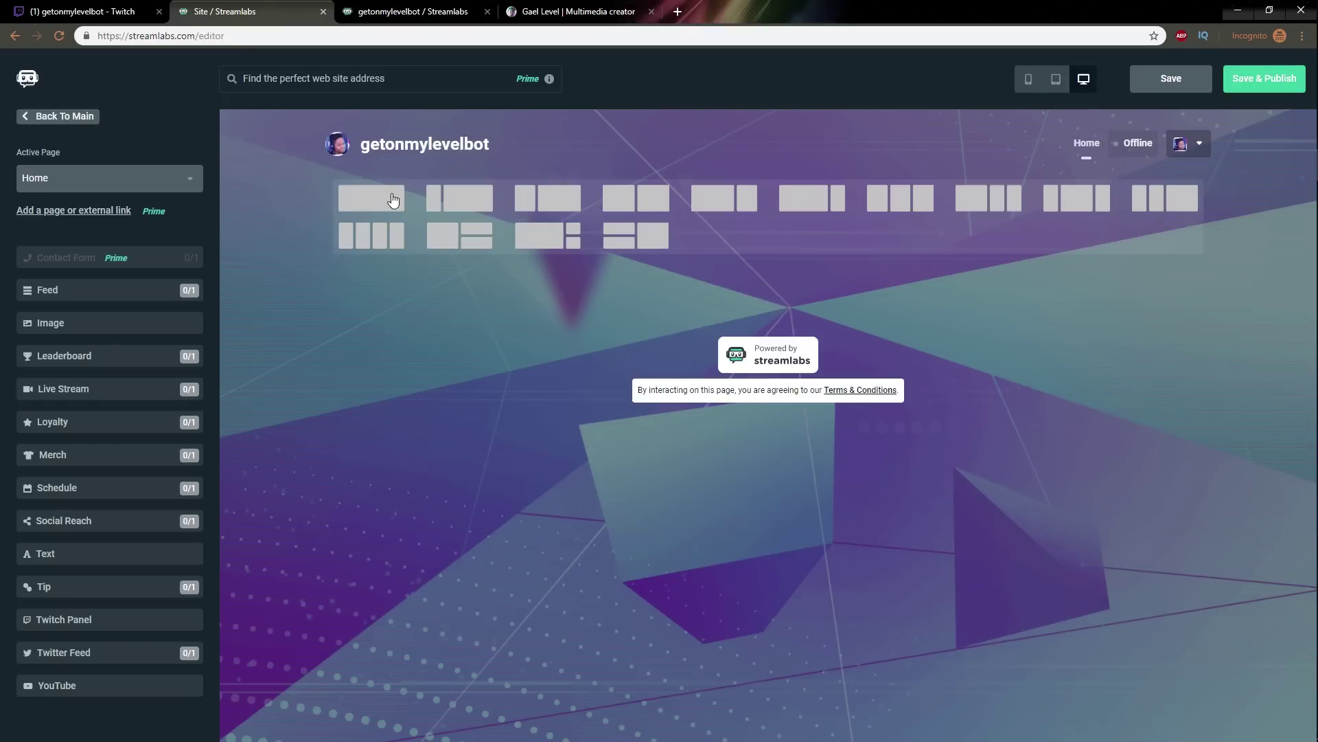
pyautogui.click(390, 204)
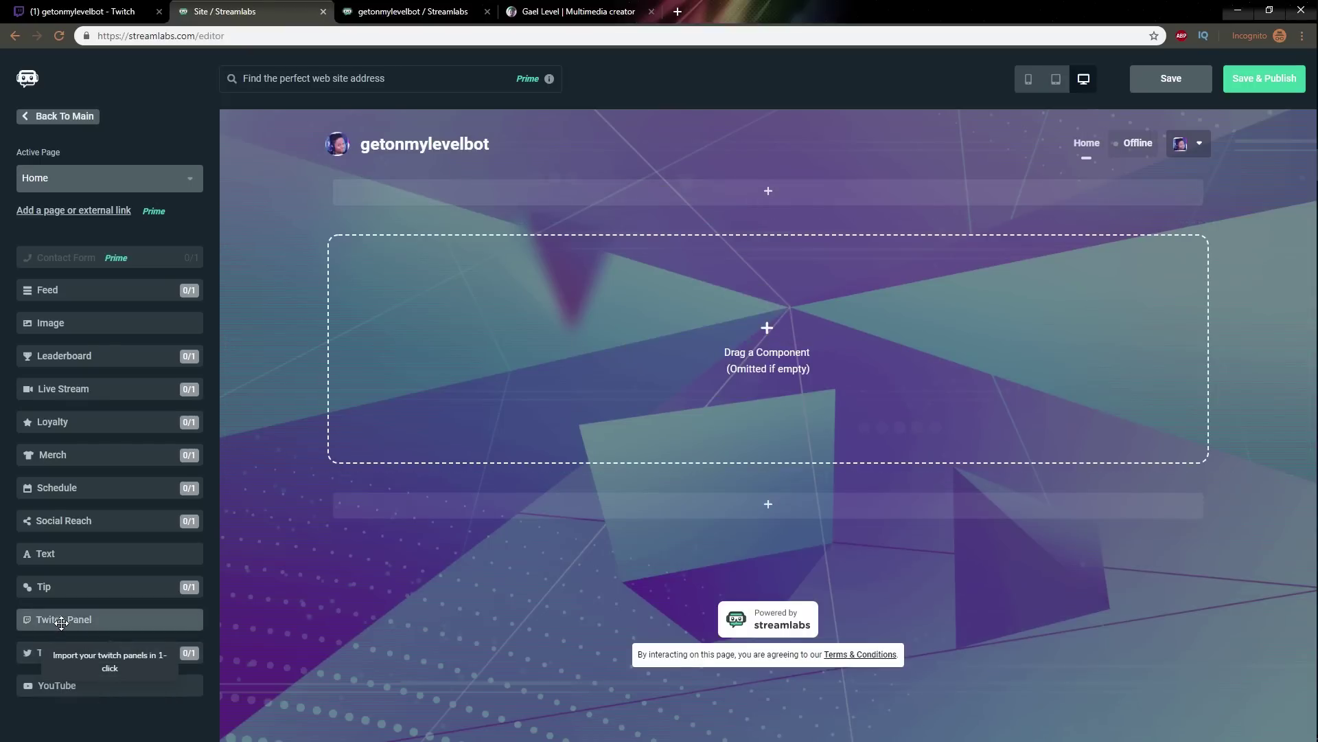
pyautogui.moveTo(61, 620); pyautogui.dragTo(757, 347)
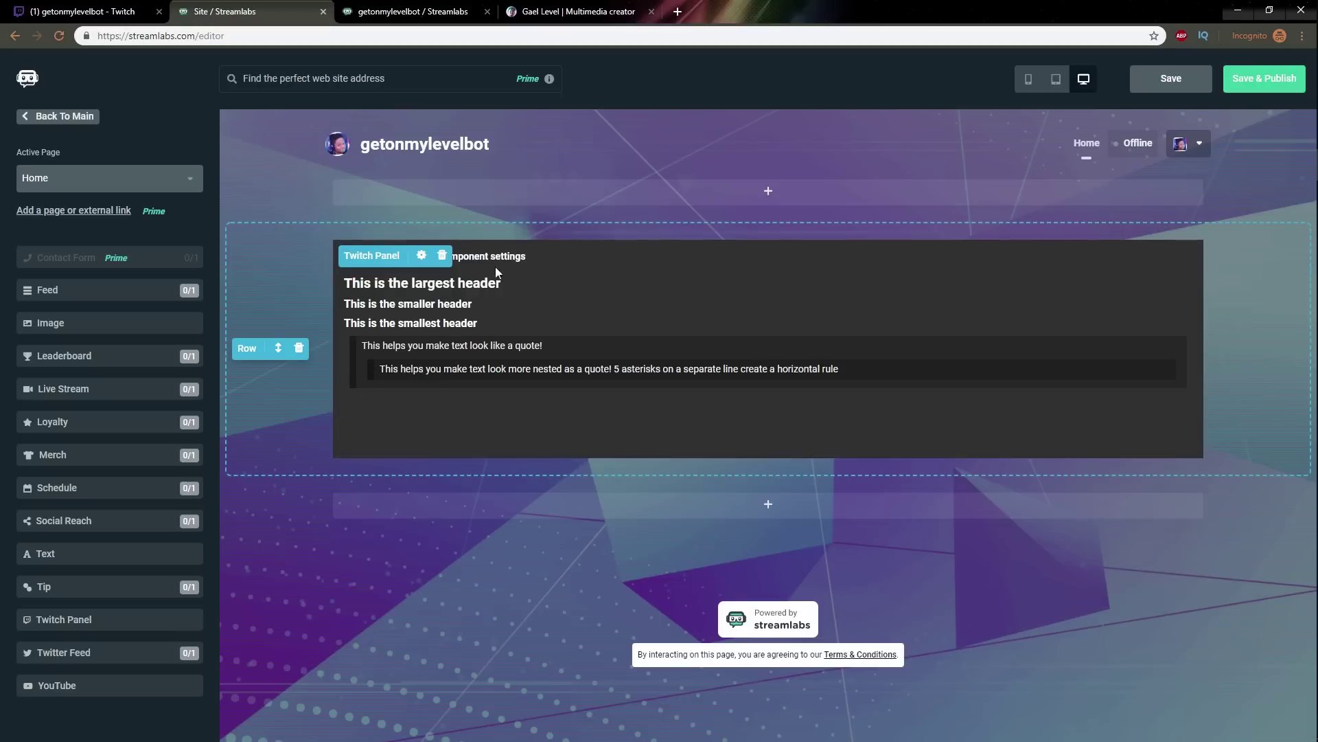
# Open the Twitch Panel settings, preview the importable channel panels, and select words in the sample description.
pyautogui.click(422, 256)
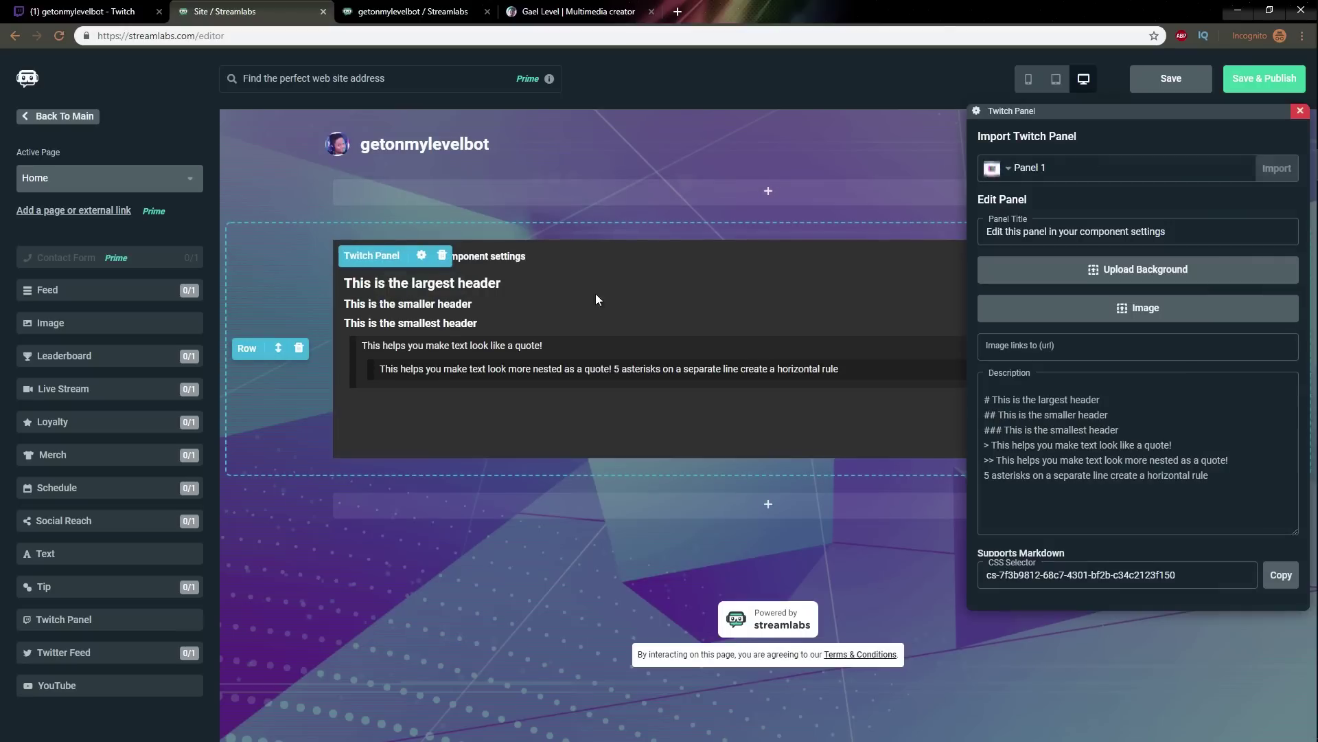
pyautogui.click(1006, 174)
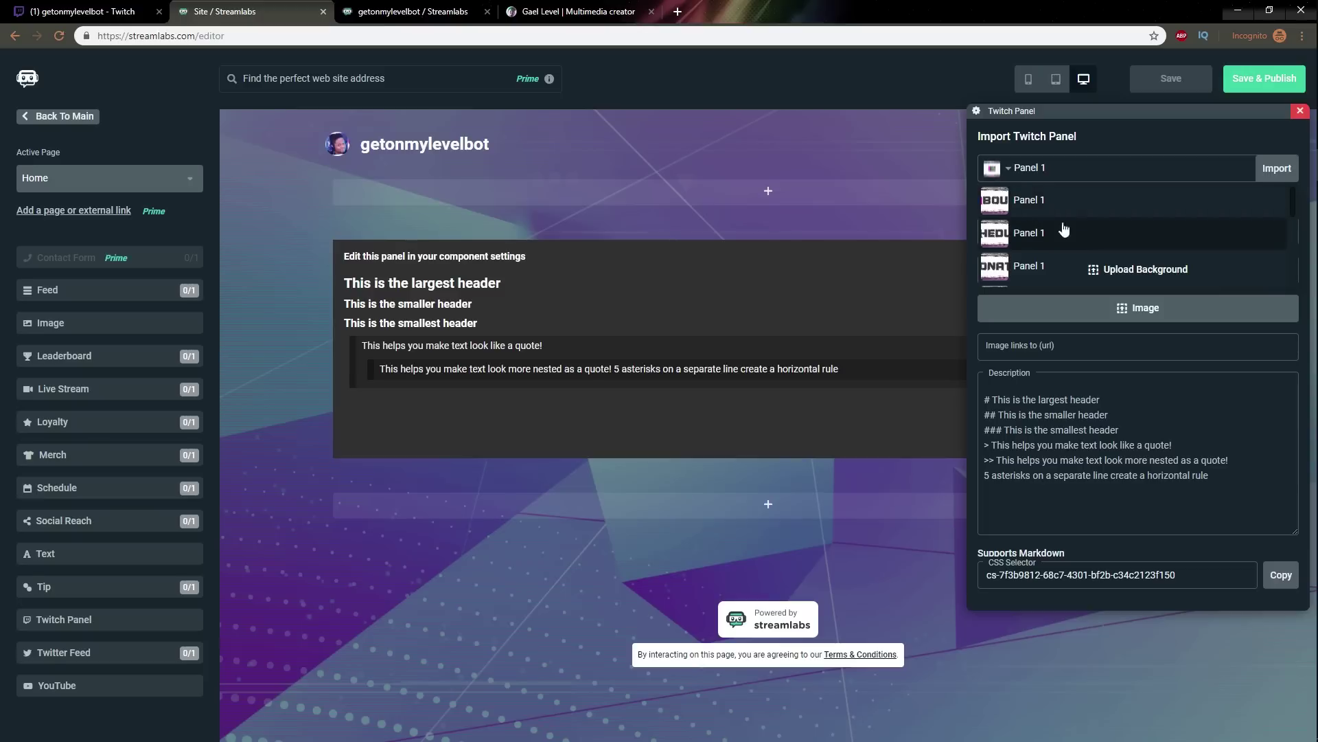
pyautogui.scroll(-3, 1056, 247)
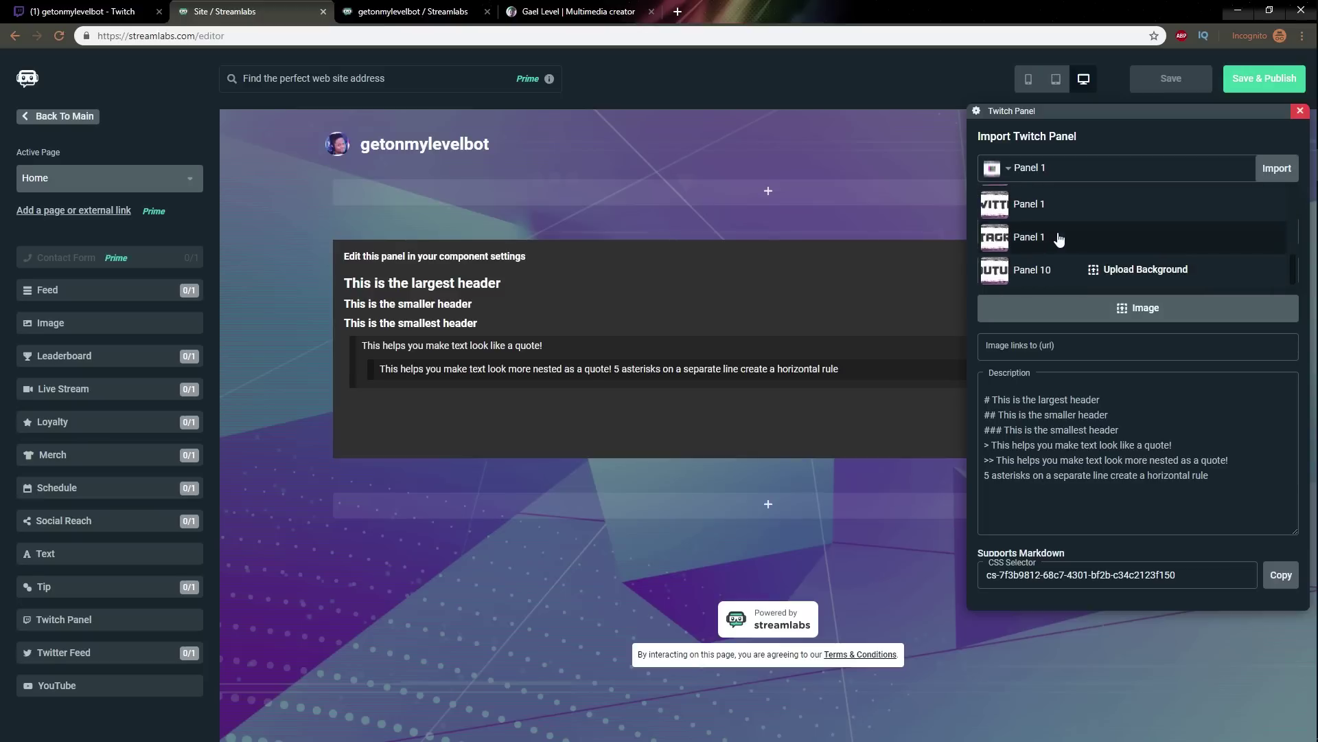
pyautogui.scroll(3, 1051, 257)
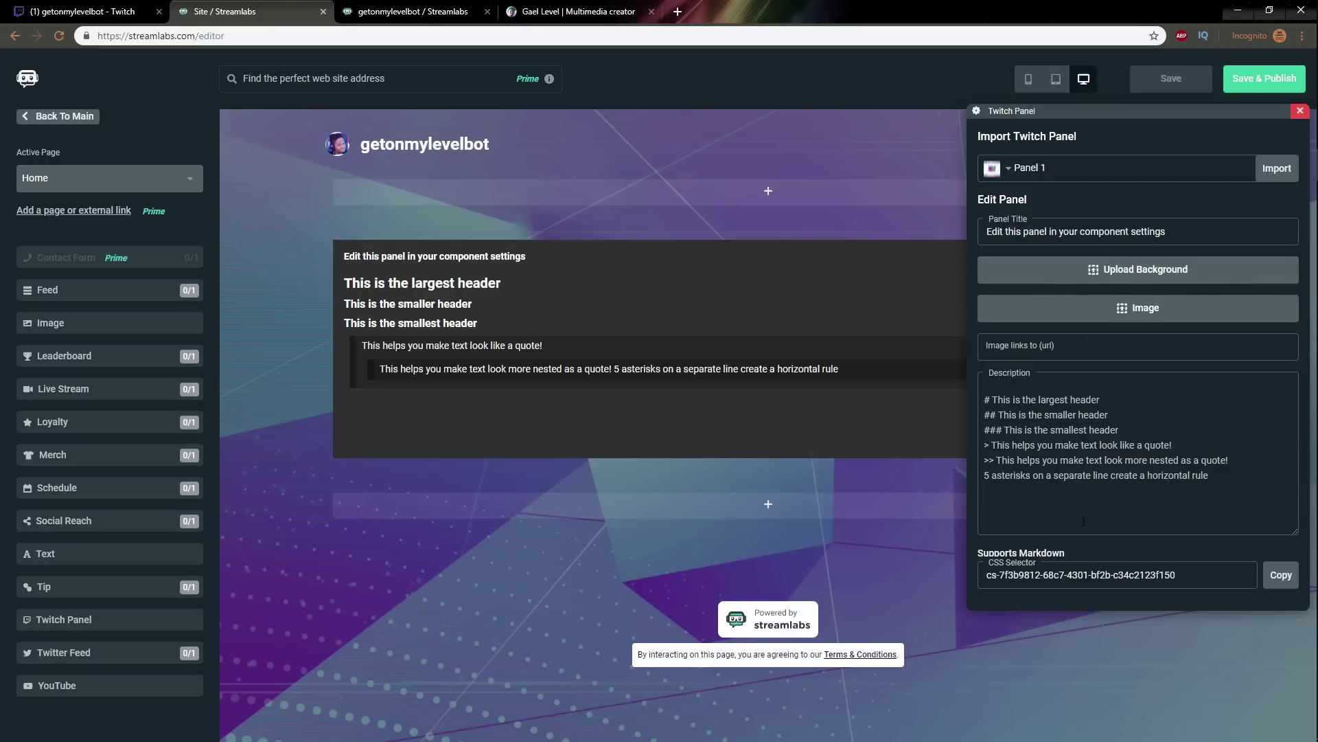
pyautogui.moveTo(1069, 444); pyautogui.dragTo(1071, 428)
pyautogui.click(1026, 400)
pyautogui.doubleClick(1114, 460)
# Turn on Twitch panel editing to inspect the About panel's description, then return to the site editor.
pyautogui.click(3, 8)
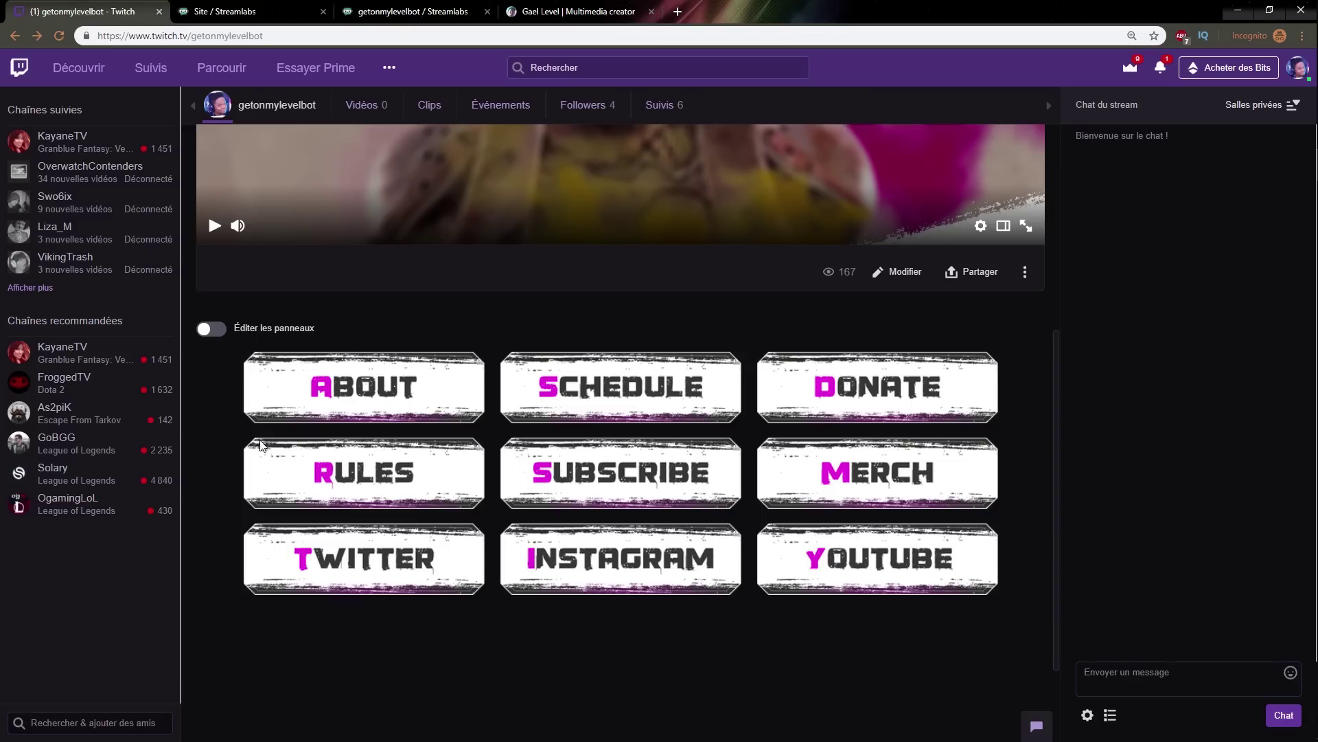
pyautogui.click(212, 329)
pyautogui.scroll(-5, 620, 412)
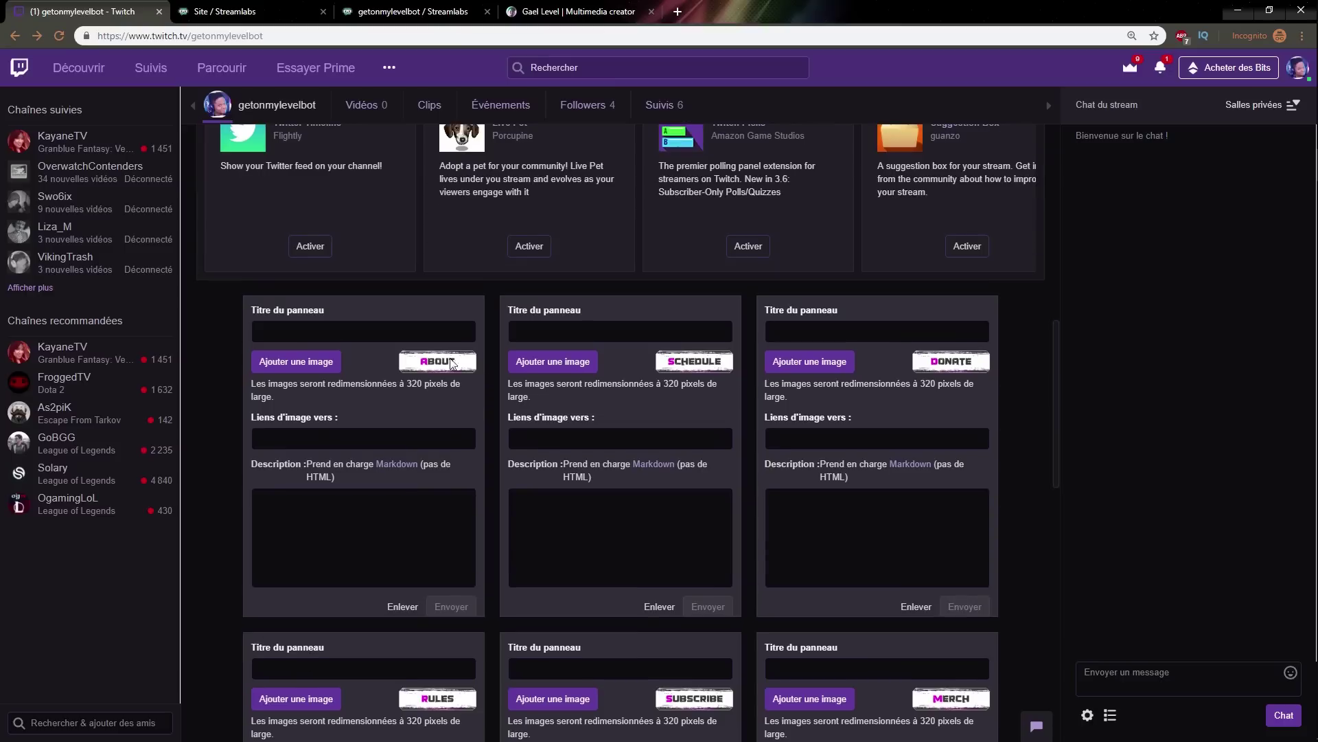
pyautogui.click(327, 534)
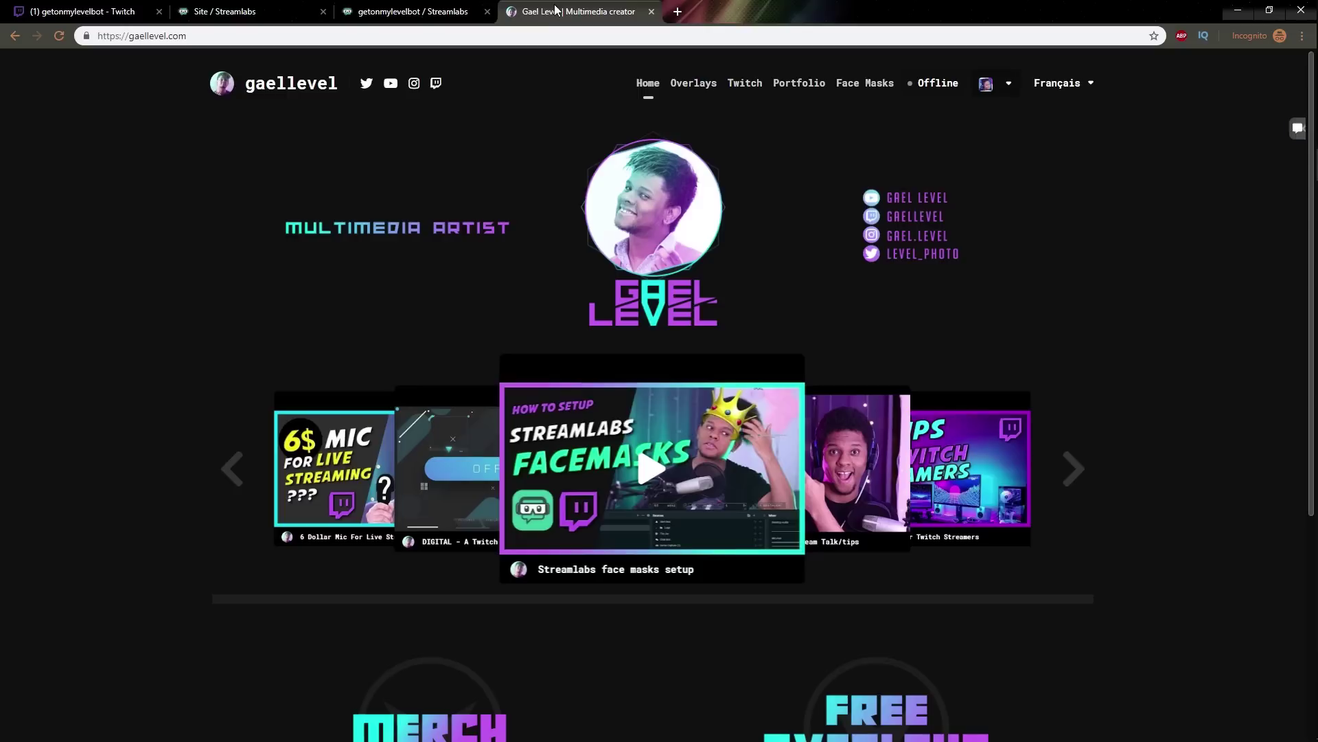
pyautogui.click(522, 12)
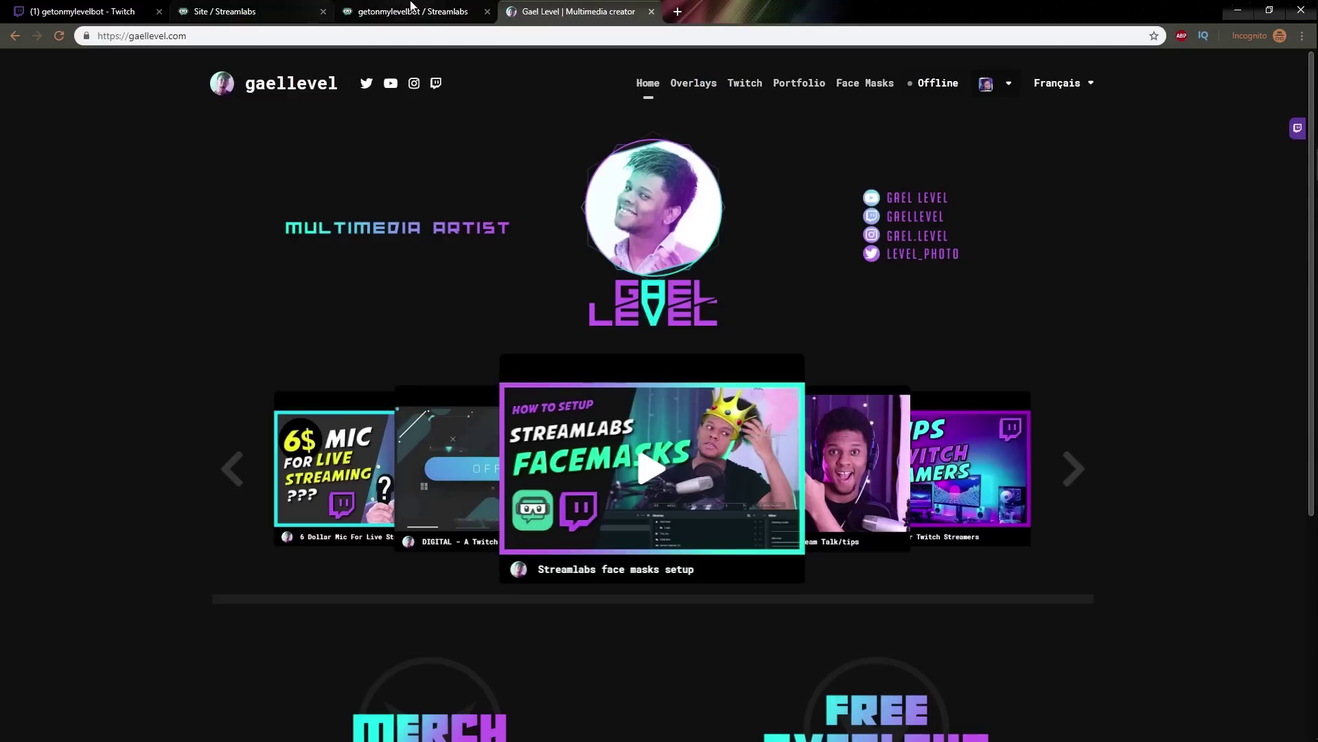
pyautogui.click(211, 10)
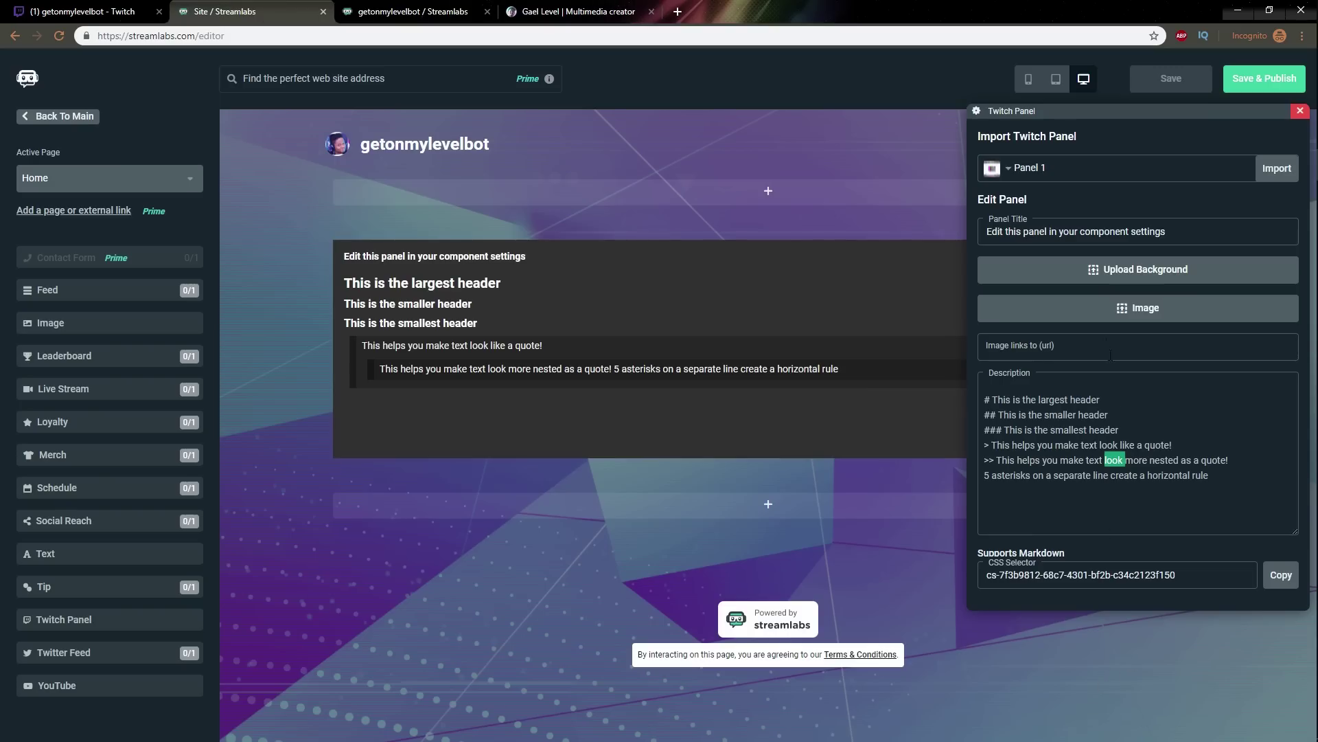
# Import the ABOUT Twitch panel into the Twitch Panel component.
pyautogui.click(1081, 344)
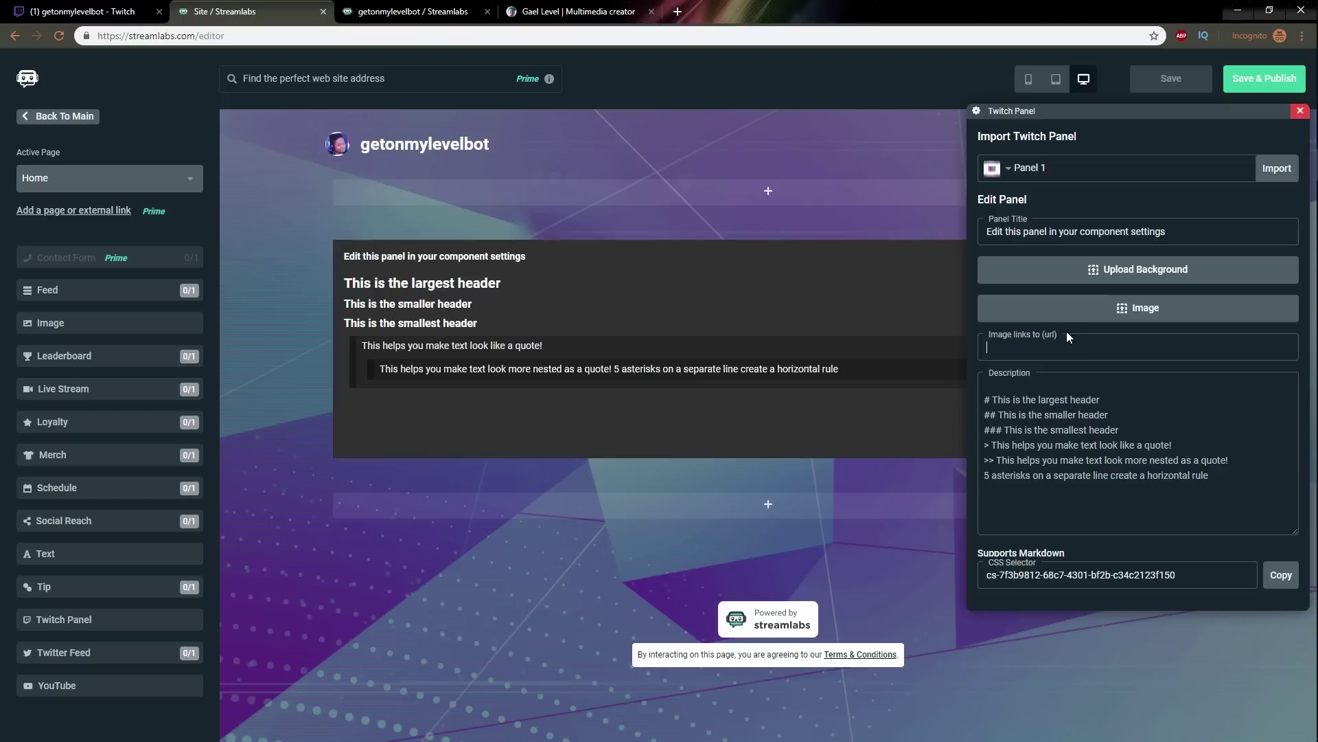
pyautogui.click(1009, 174)
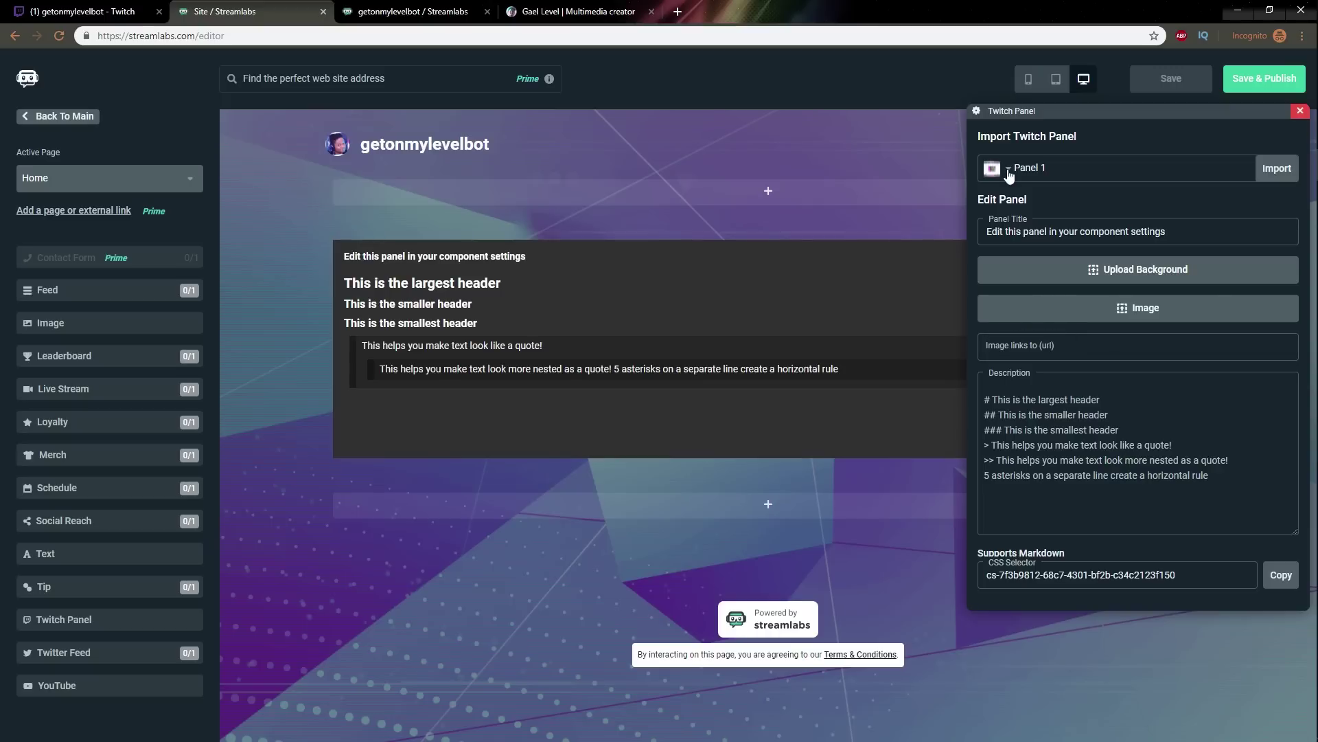
pyautogui.moveTo(391, 386)
pyautogui.click(1274, 172)
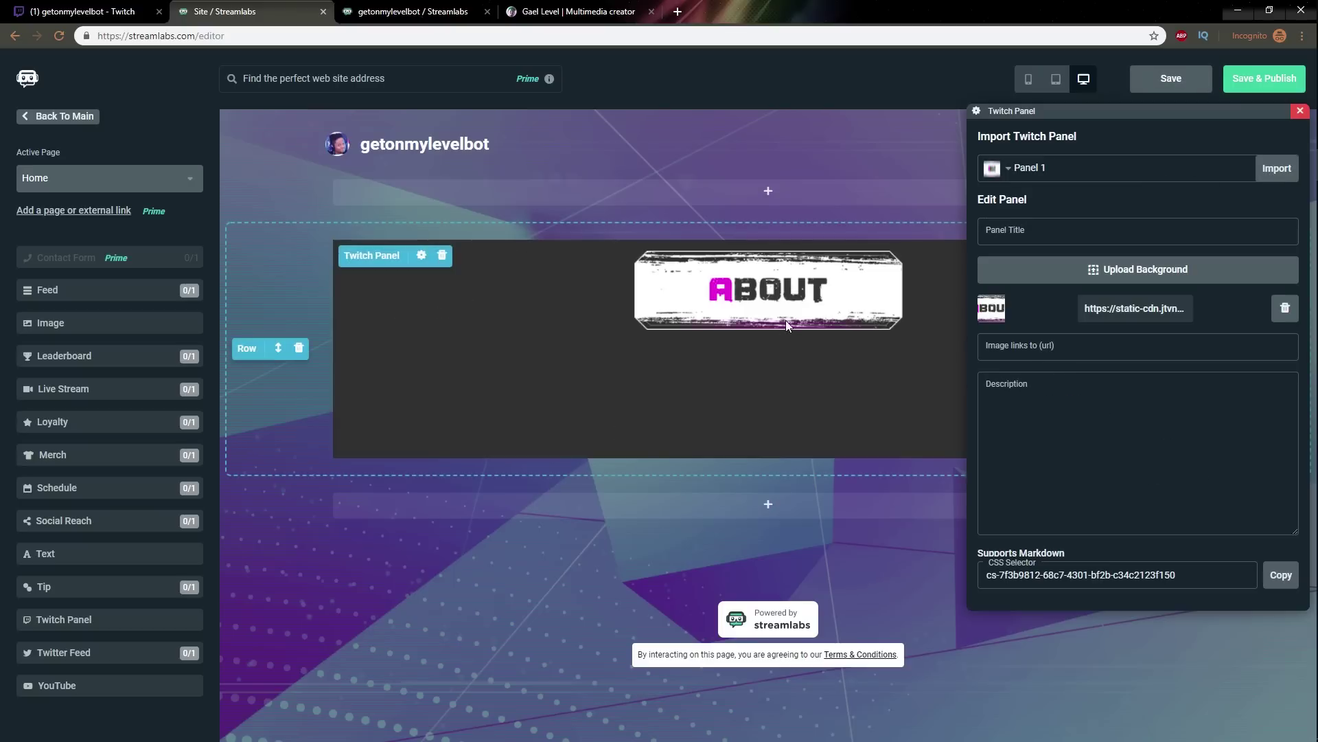
# Replace it by importing the Schedule Twitch panel into the component.
pyautogui.click(1010, 170)
pyautogui.click(1024, 230)
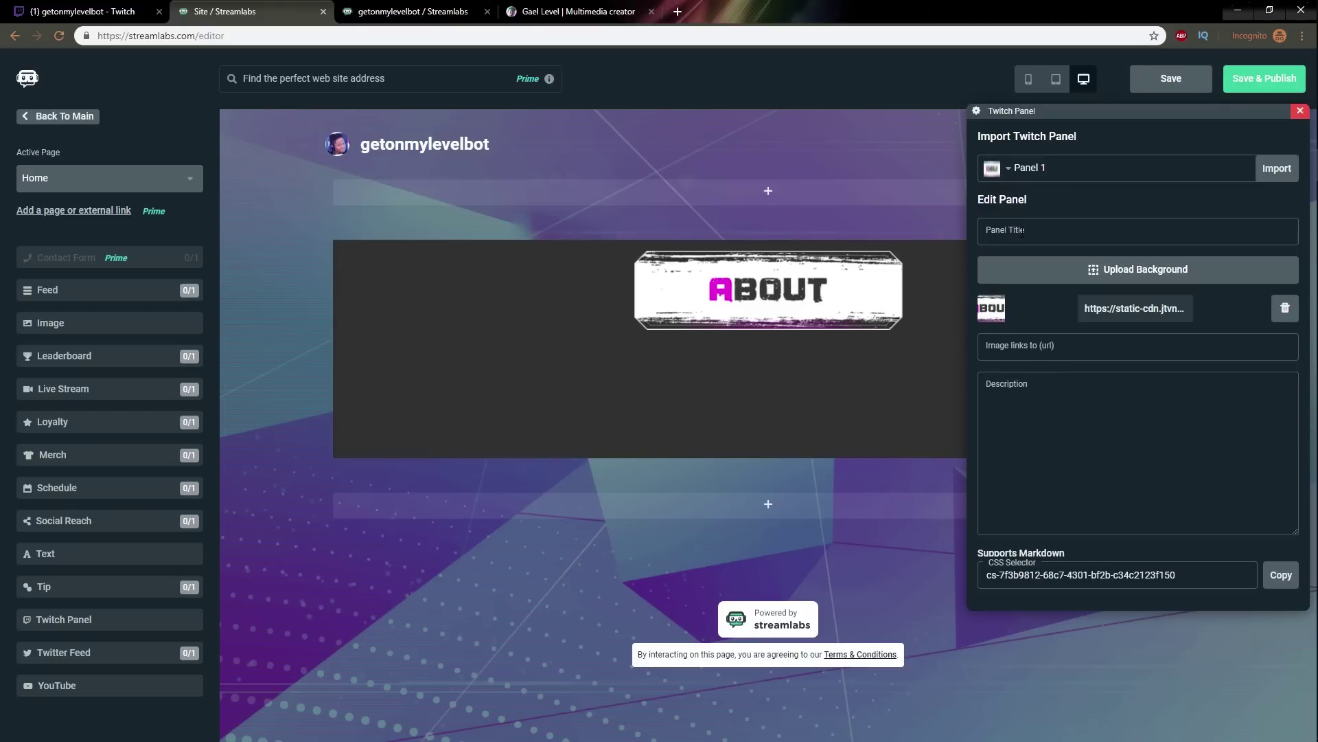
pyautogui.click(1277, 169)
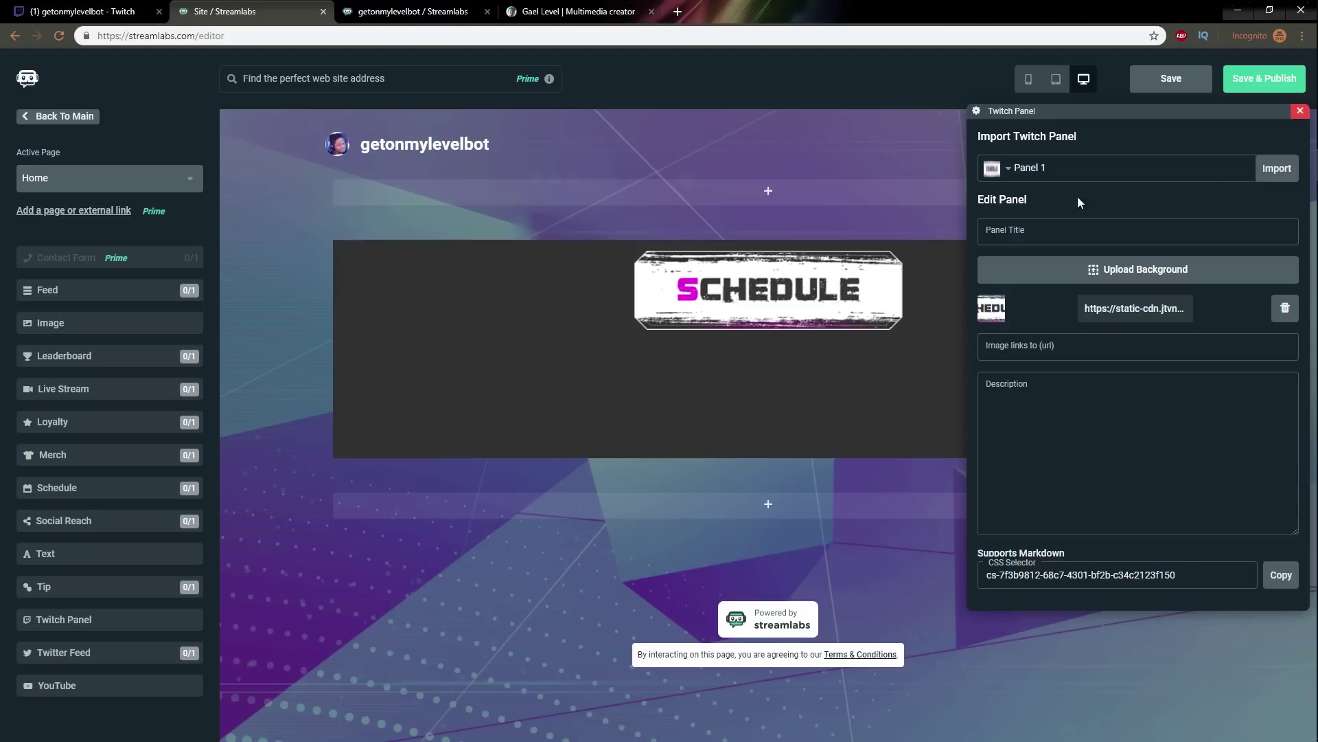
# Remove the Twitch Panel component, leaving the row under the header empty.
pyautogui.click(1004, 172)
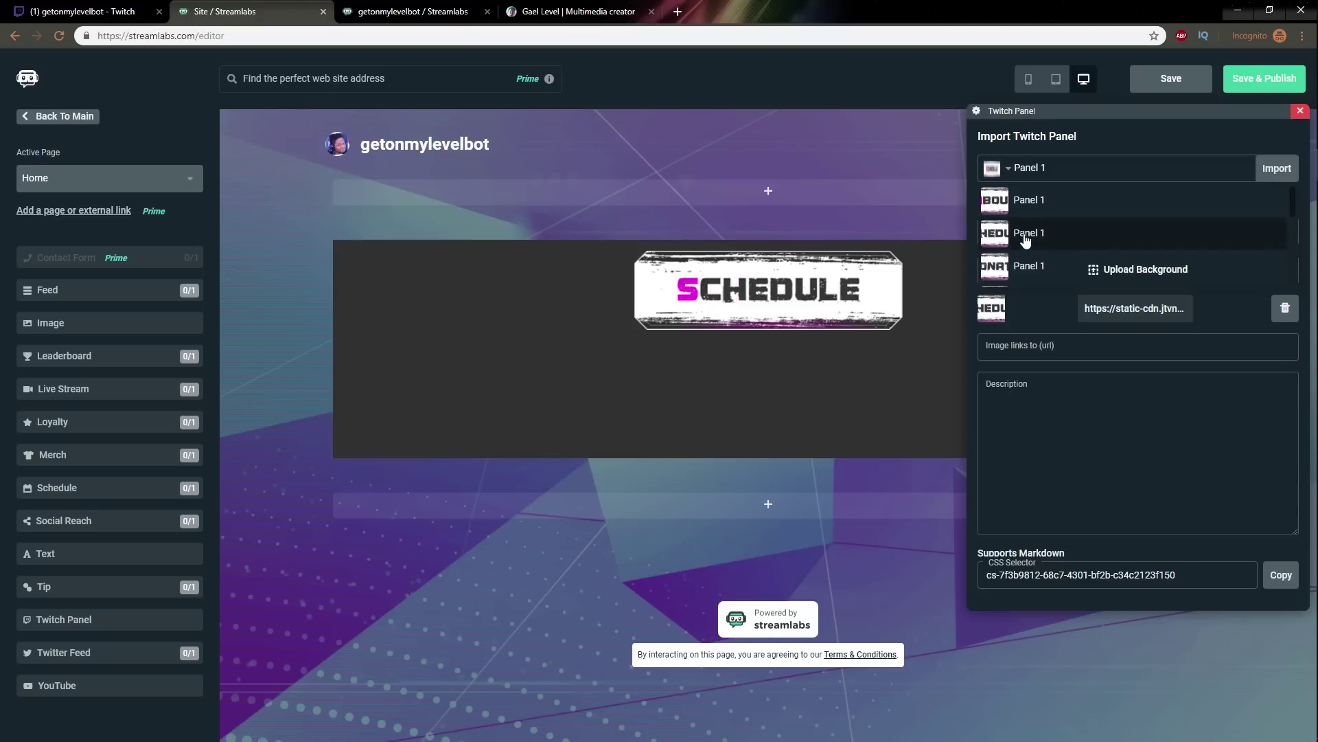
pyautogui.moveTo(827, 347)
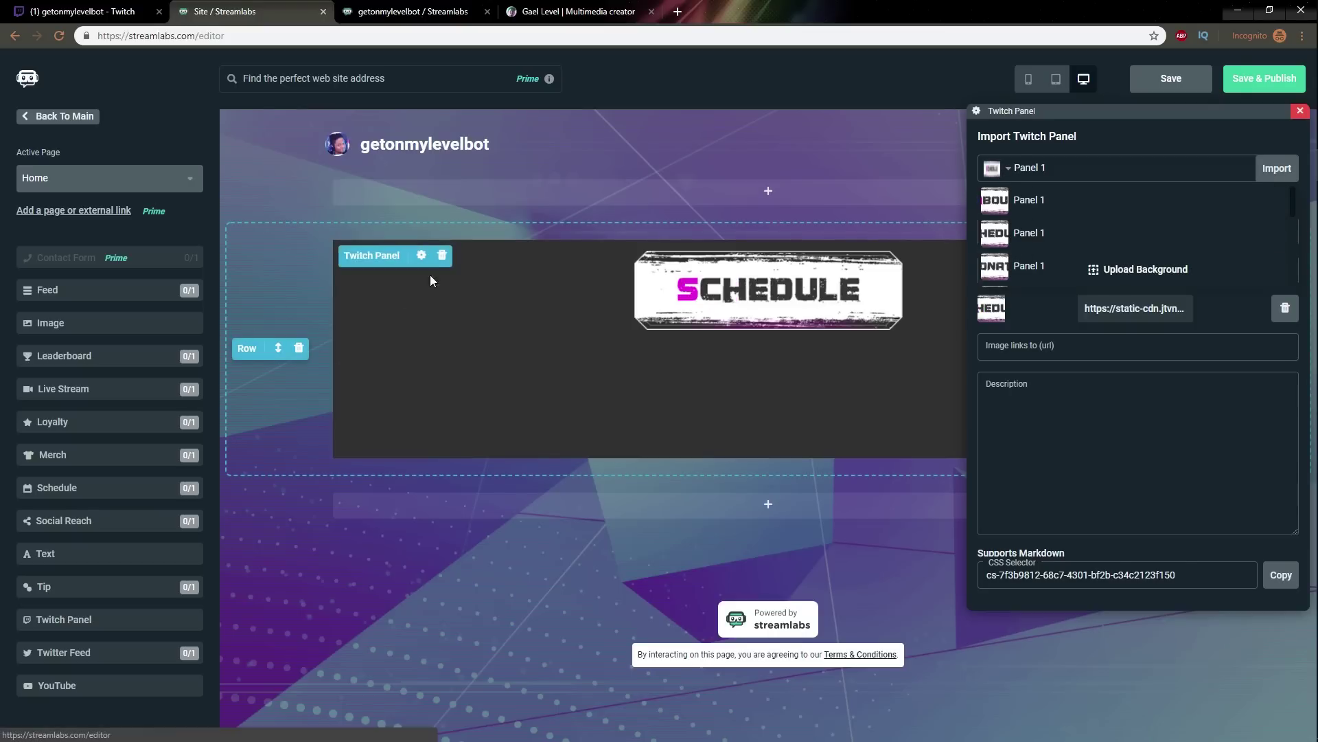
pyautogui.click(441, 257)
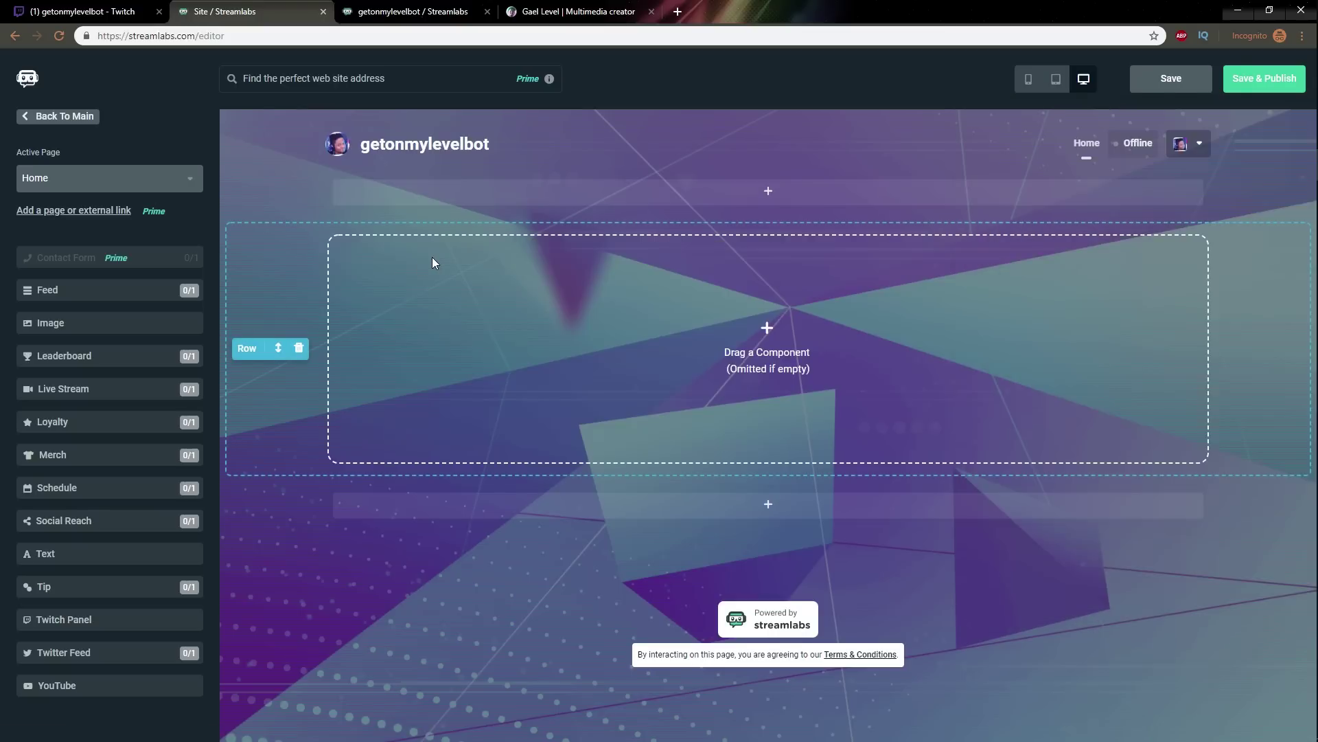
# Delete the empty row and add a row with four equal columns.
pyautogui.click(300, 348)
pyautogui.click(604, 192)
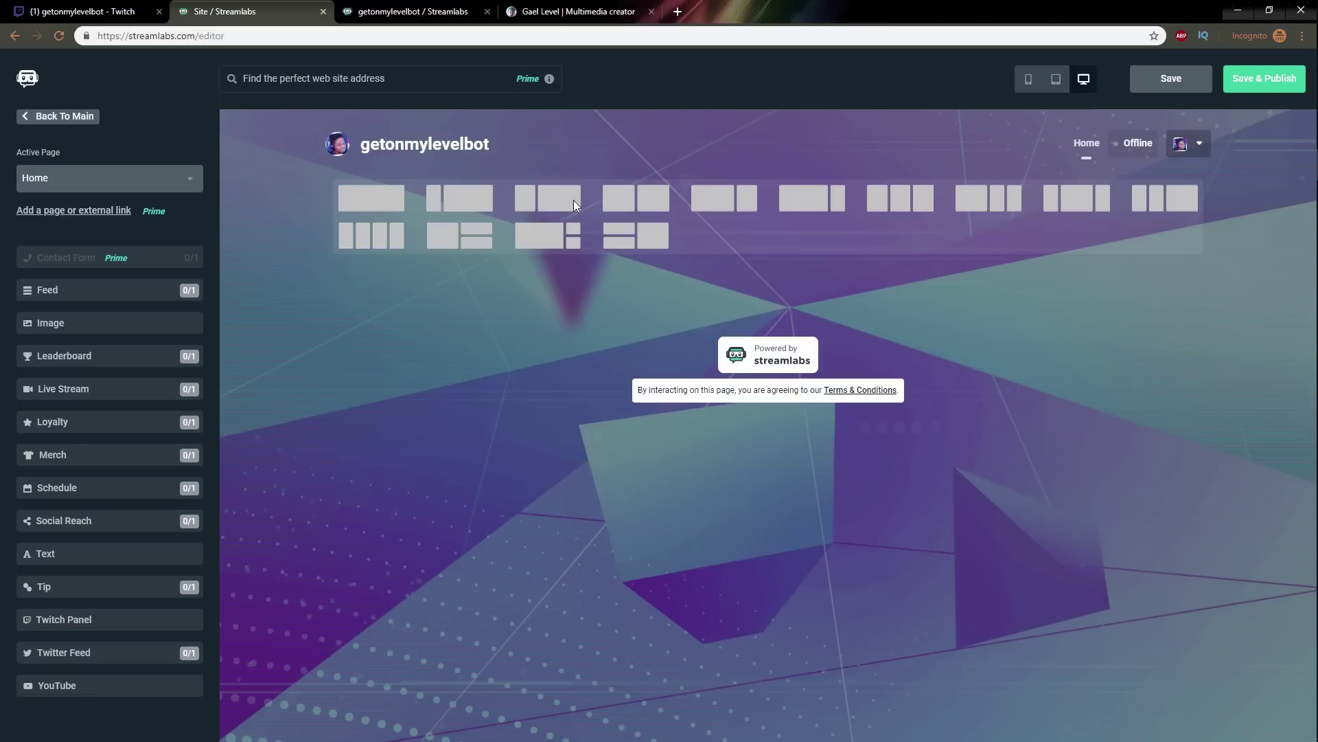
pyautogui.click(369, 235)
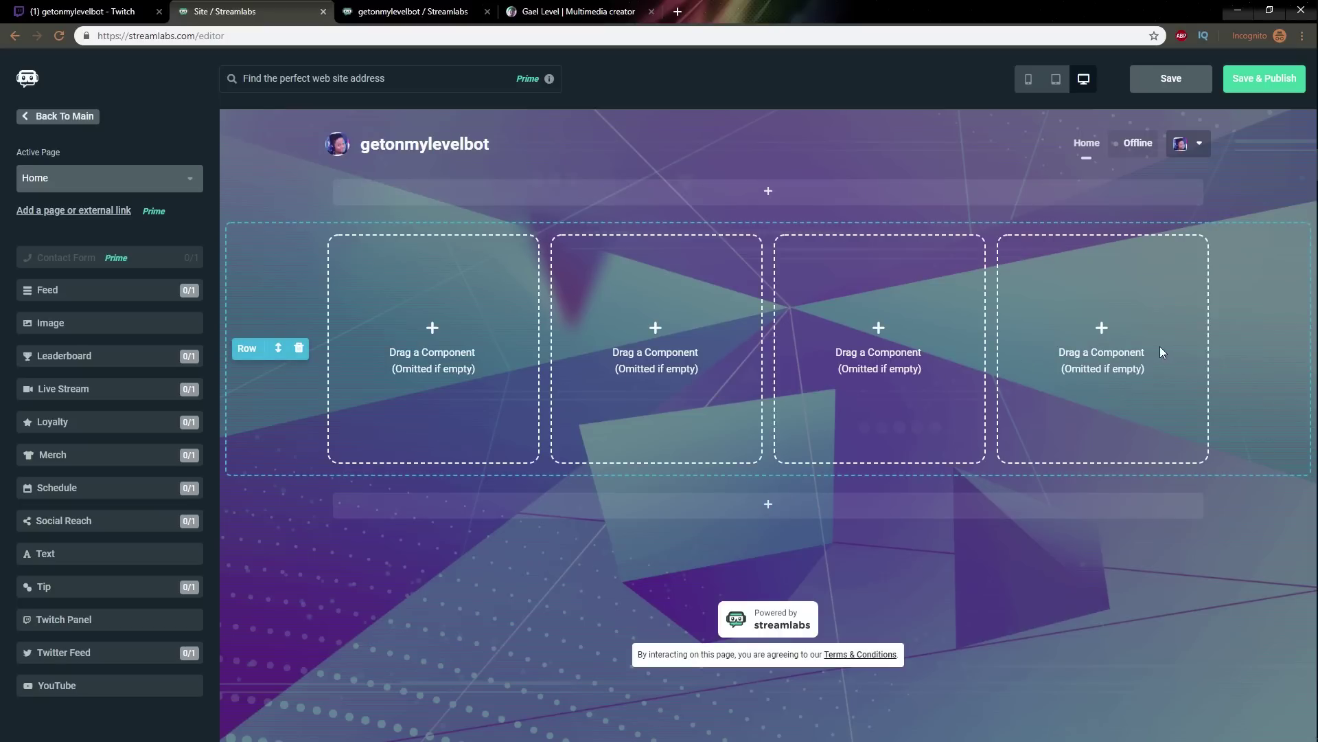
# Keep the row's section height at 350 pixels and place a Twitch Panel in the first column.
pyautogui.click(278, 349)
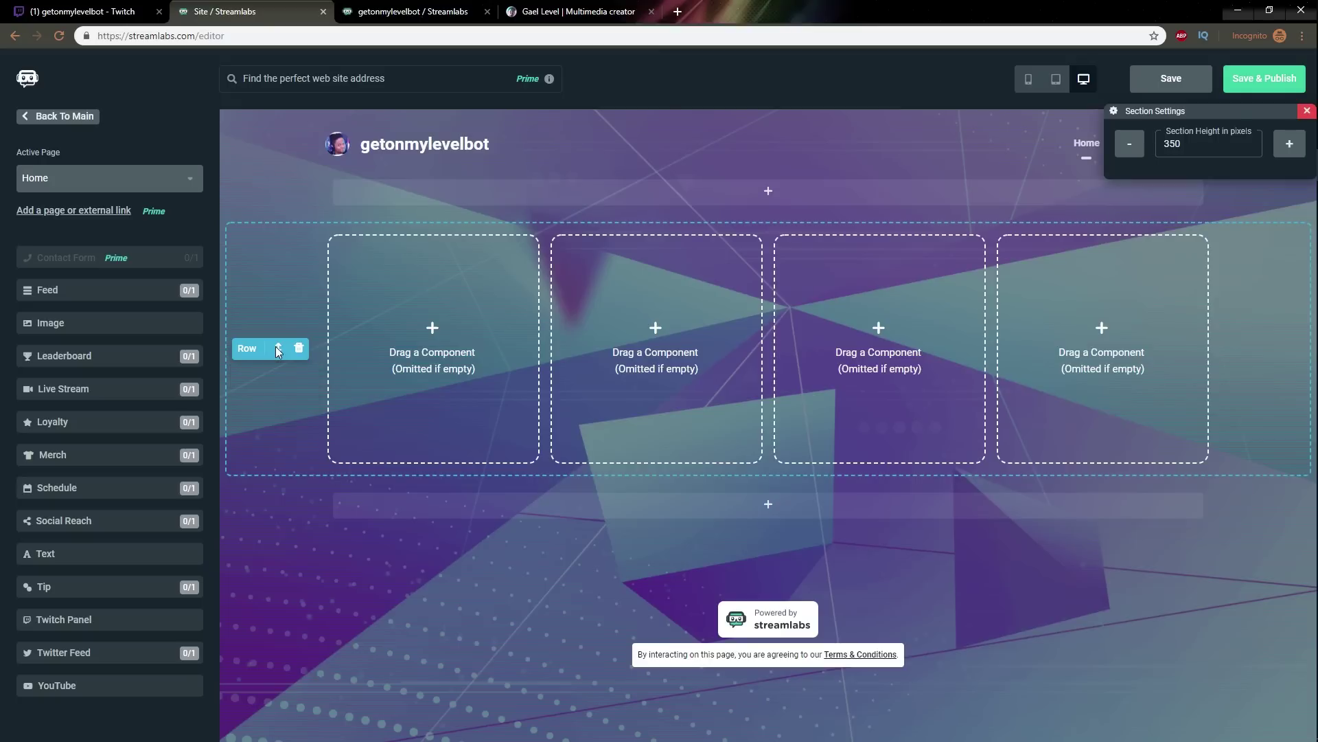
pyautogui.click(1131, 144)
pyautogui.click(1289, 145)
pyautogui.click(1307, 111)
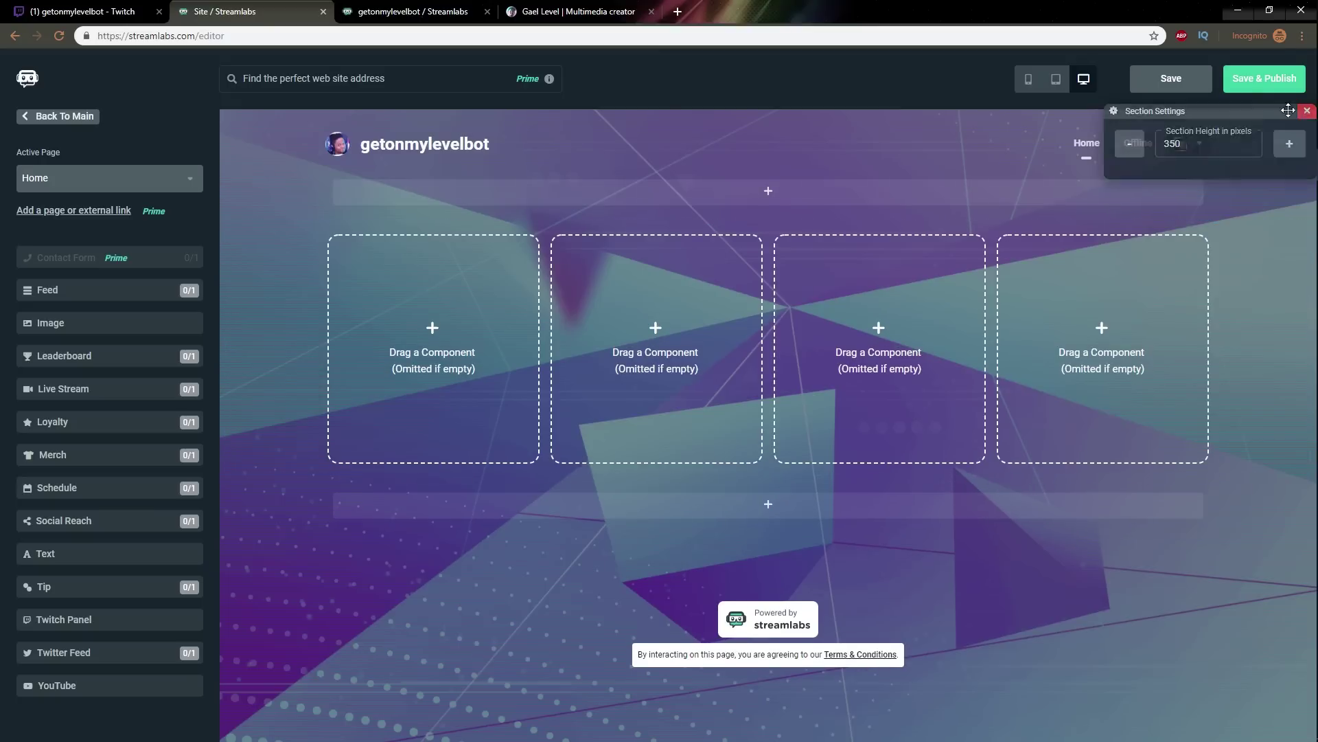
pyautogui.moveTo(30, 620); pyautogui.dragTo(404, 267)
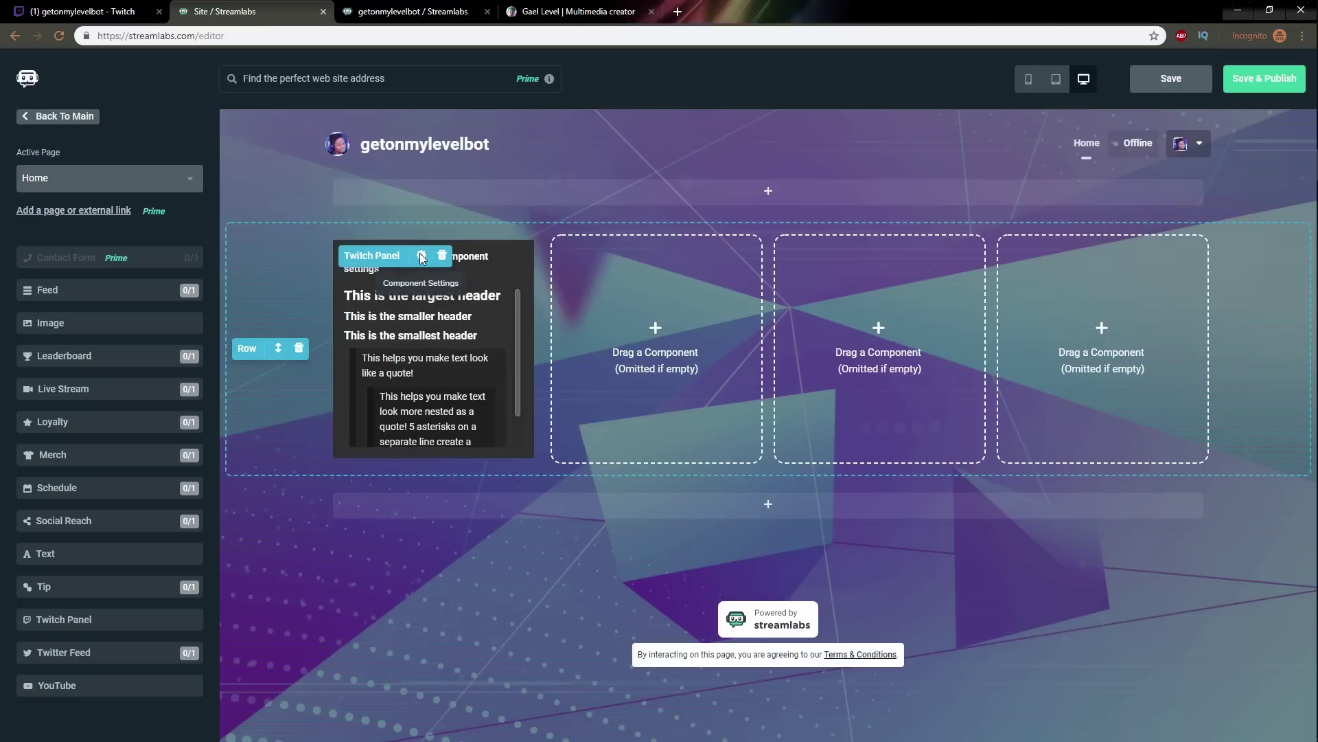
# Import Panel 1 (About) into the first column's Twitch panel.
pyautogui.click(422, 256)
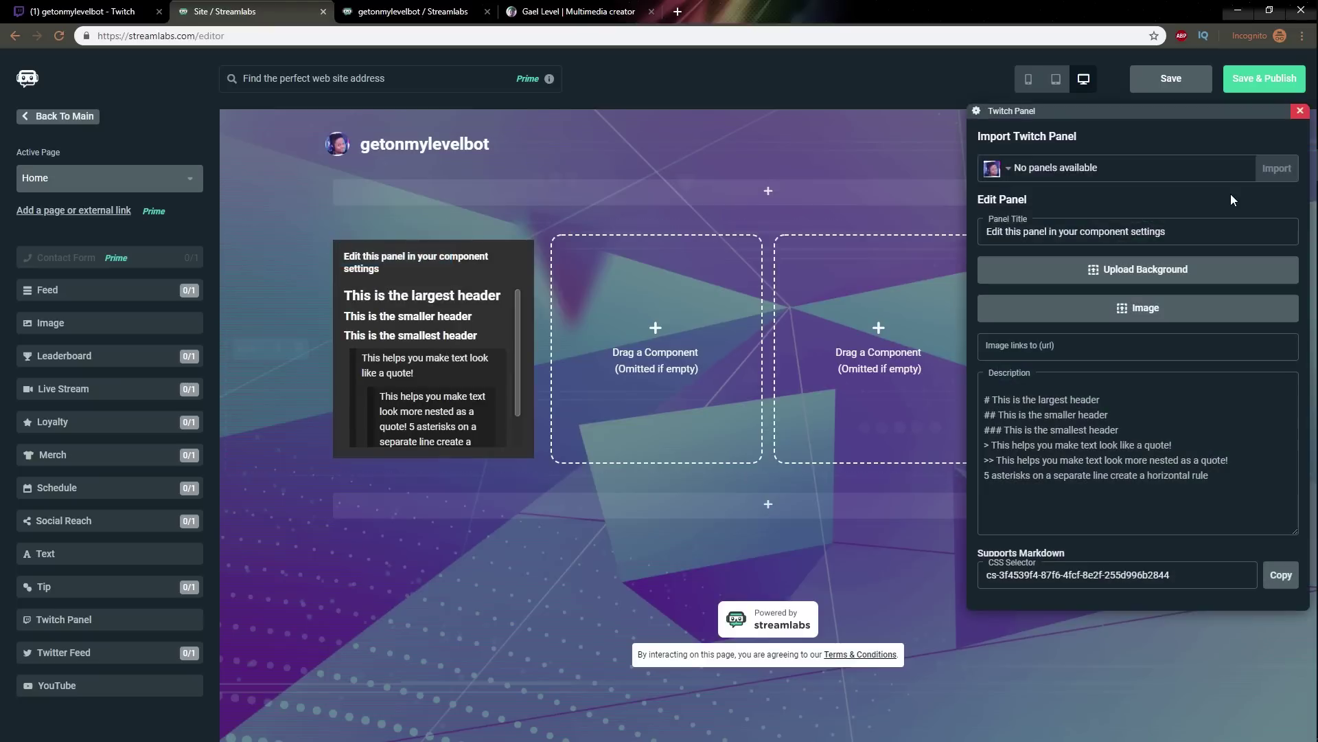
pyautogui.click(1277, 169)
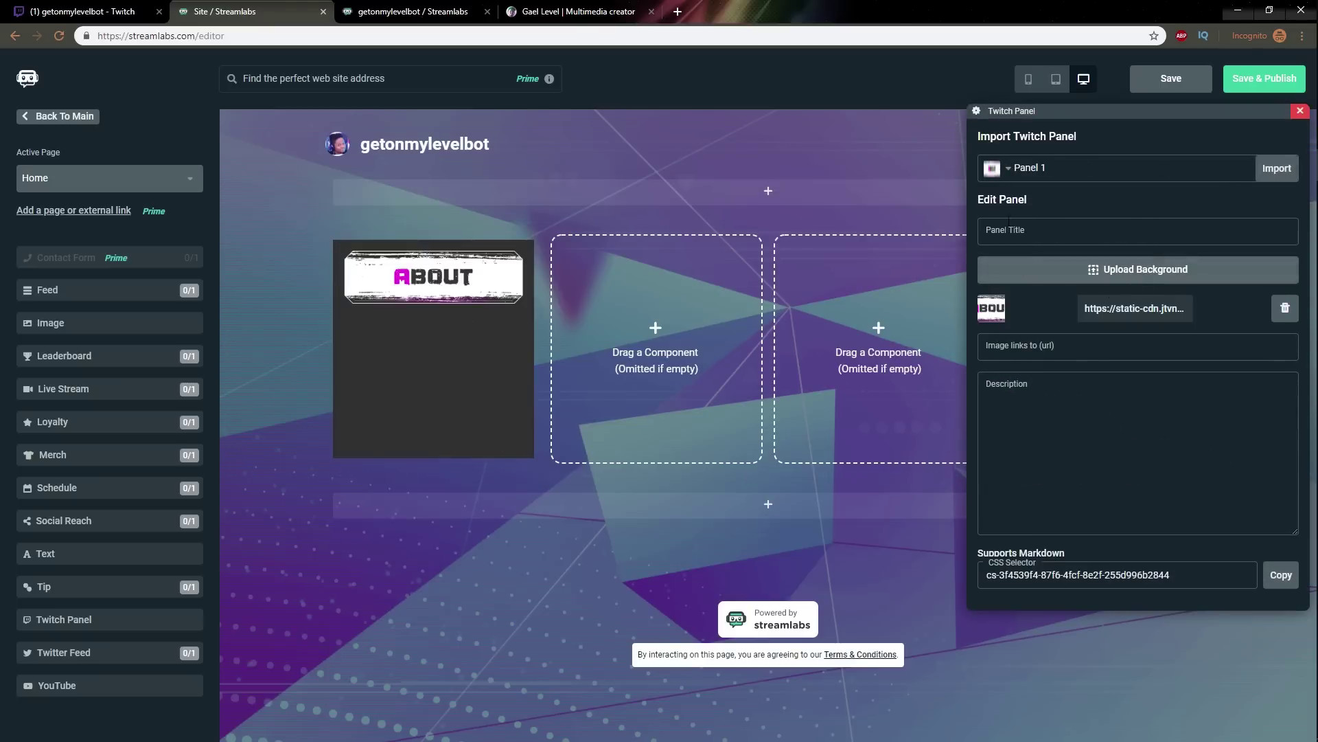
pyautogui.click(947, 337)
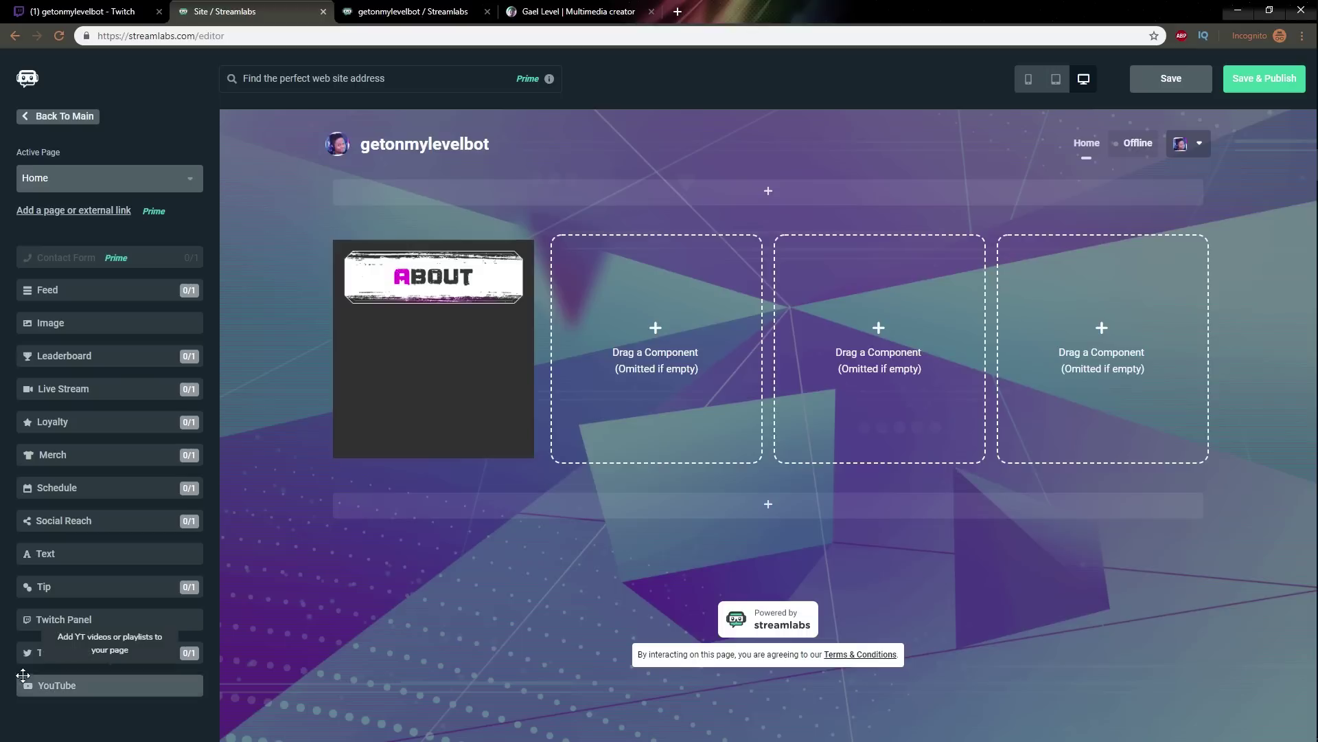
# Add a second Twitch panel, save changes, and import the Schedule panel into it.
pyautogui.moveTo(65, 621); pyautogui.dragTo(693, 291)
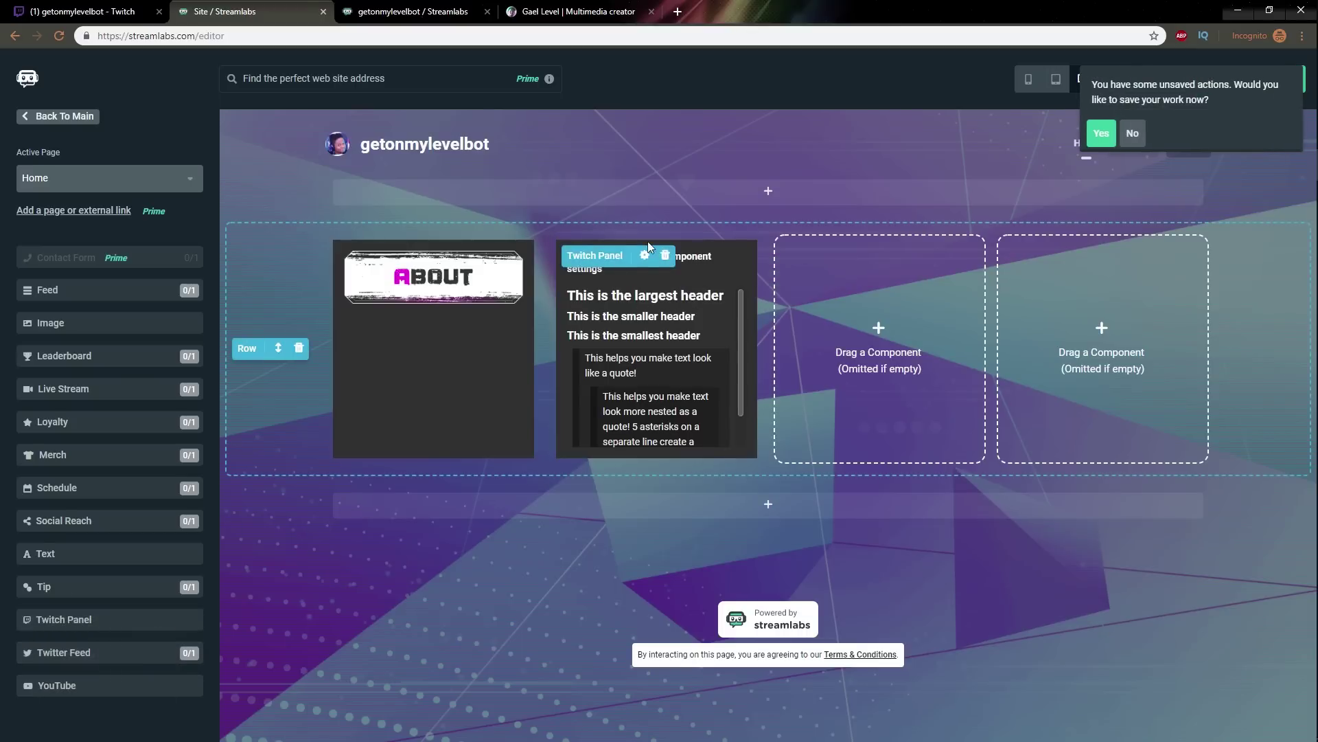
pyautogui.click(645, 254)
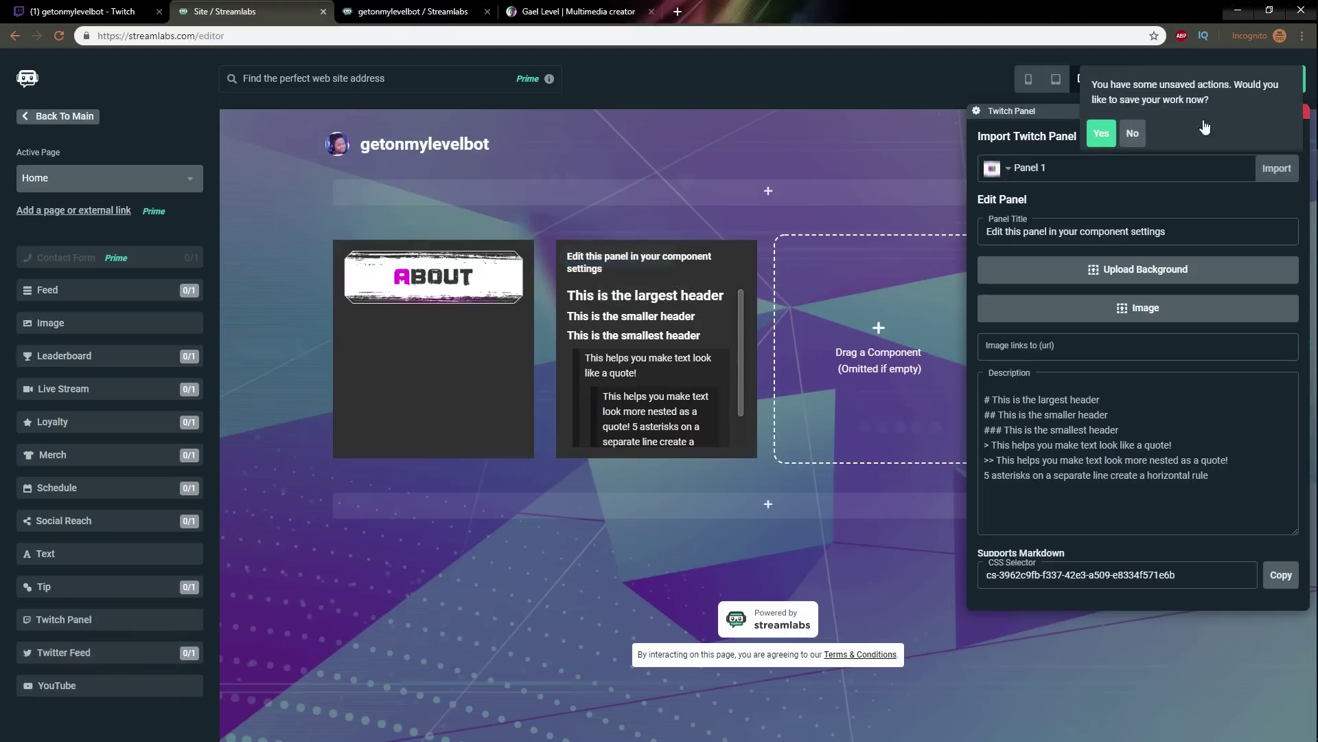
pyautogui.click(1103, 133)
pyautogui.click(1007, 172)
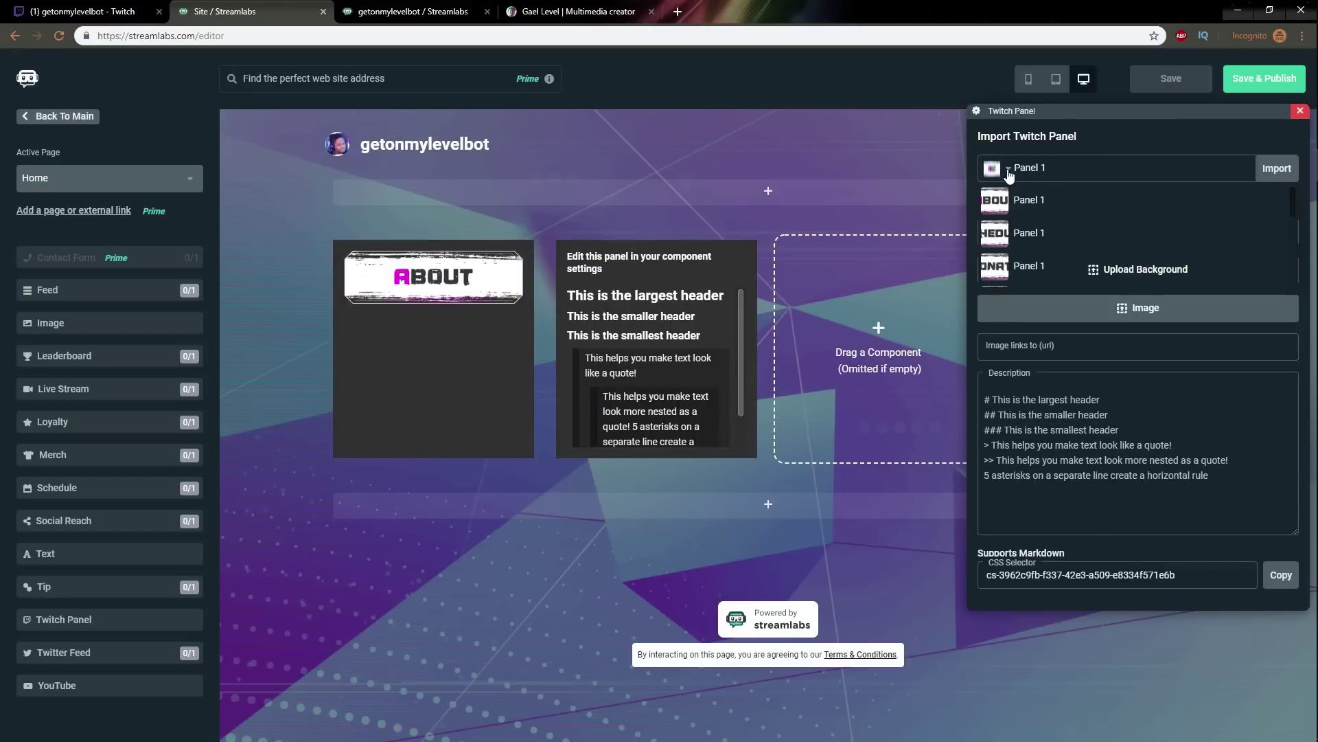
pyautogui.click(1030, 237)
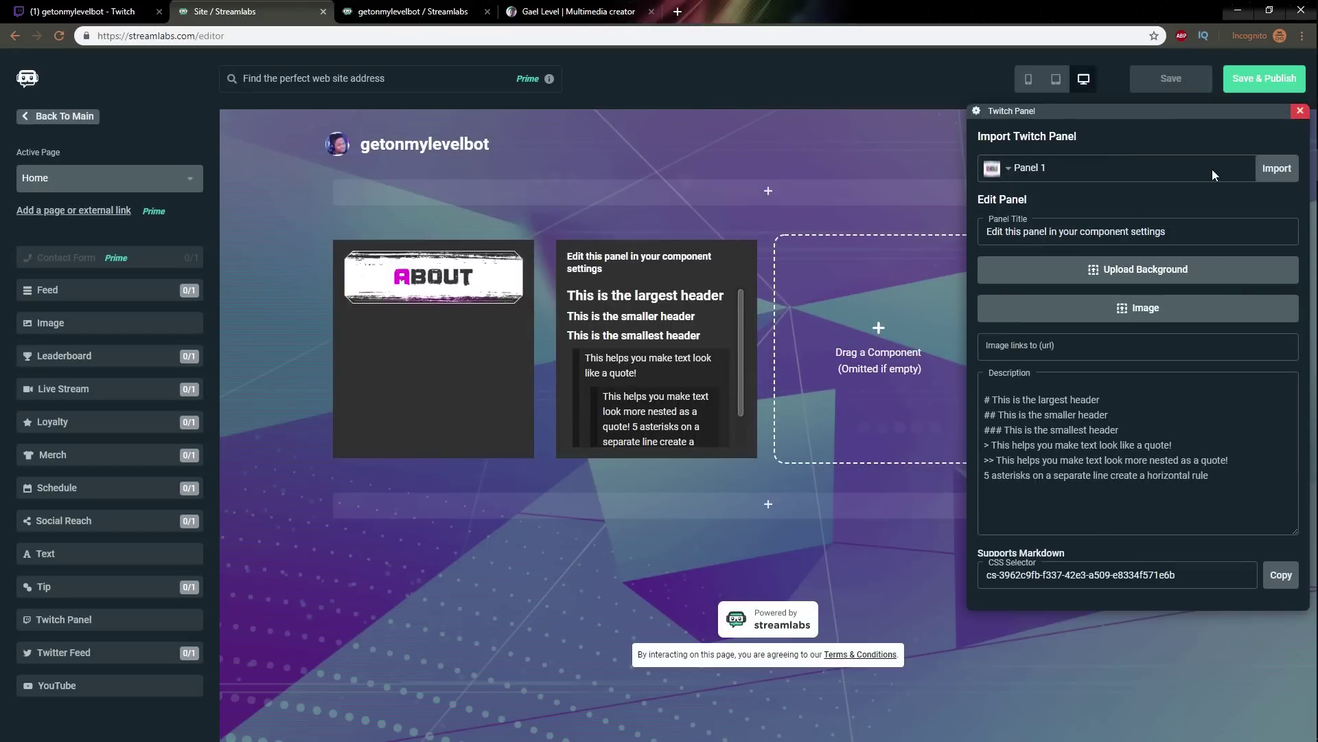
pyautogui.click(1261, 175)
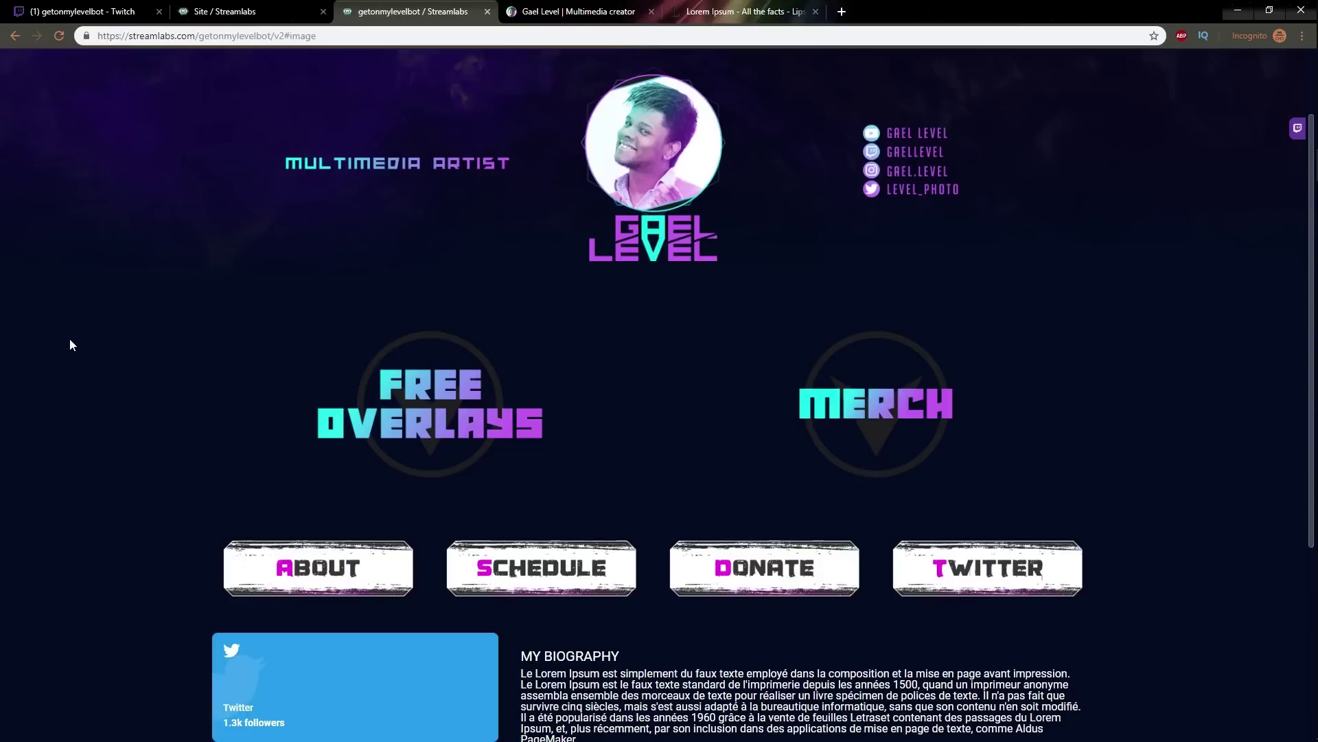
# Scroll through the live getonmylevelbot page, then go back to the Site editor tab.
pyautogui.scroll(-4, 76, 332)
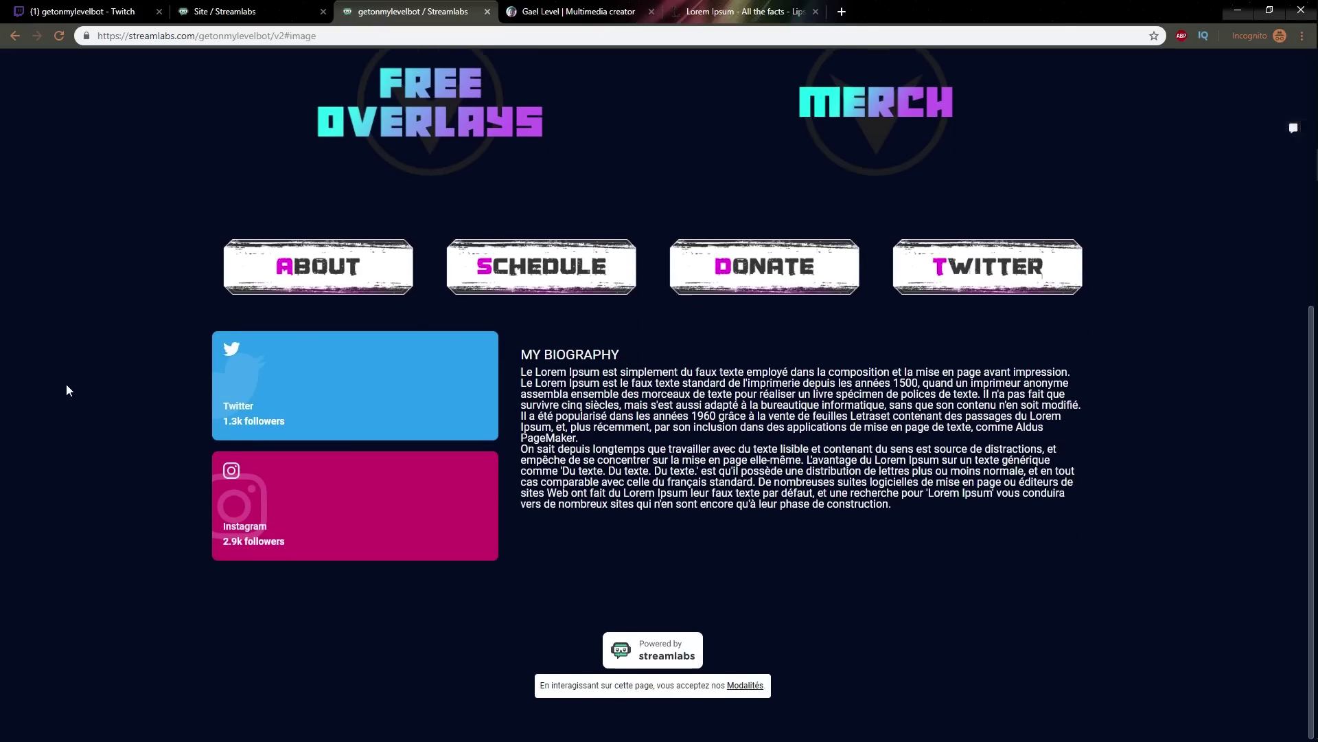
pyautogui.scroll(6, 65, 384)
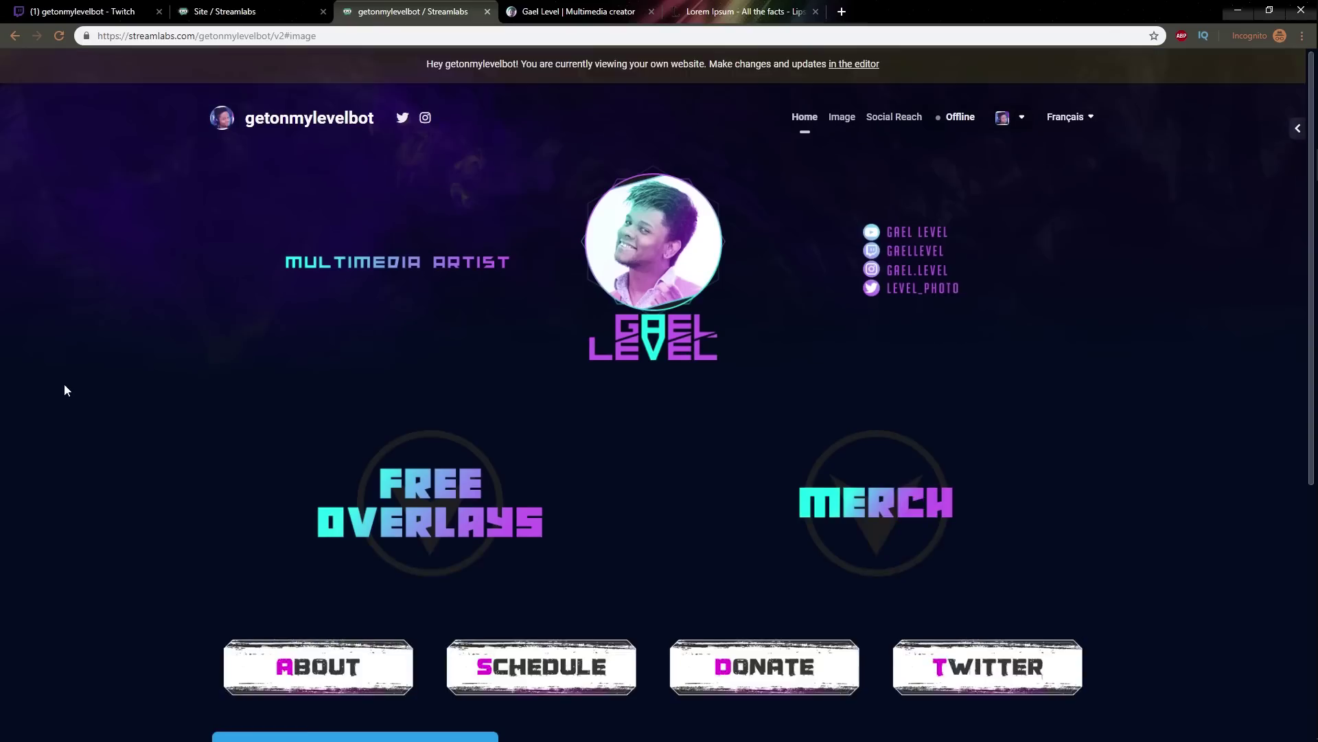
pyautogui.click(251, 13)
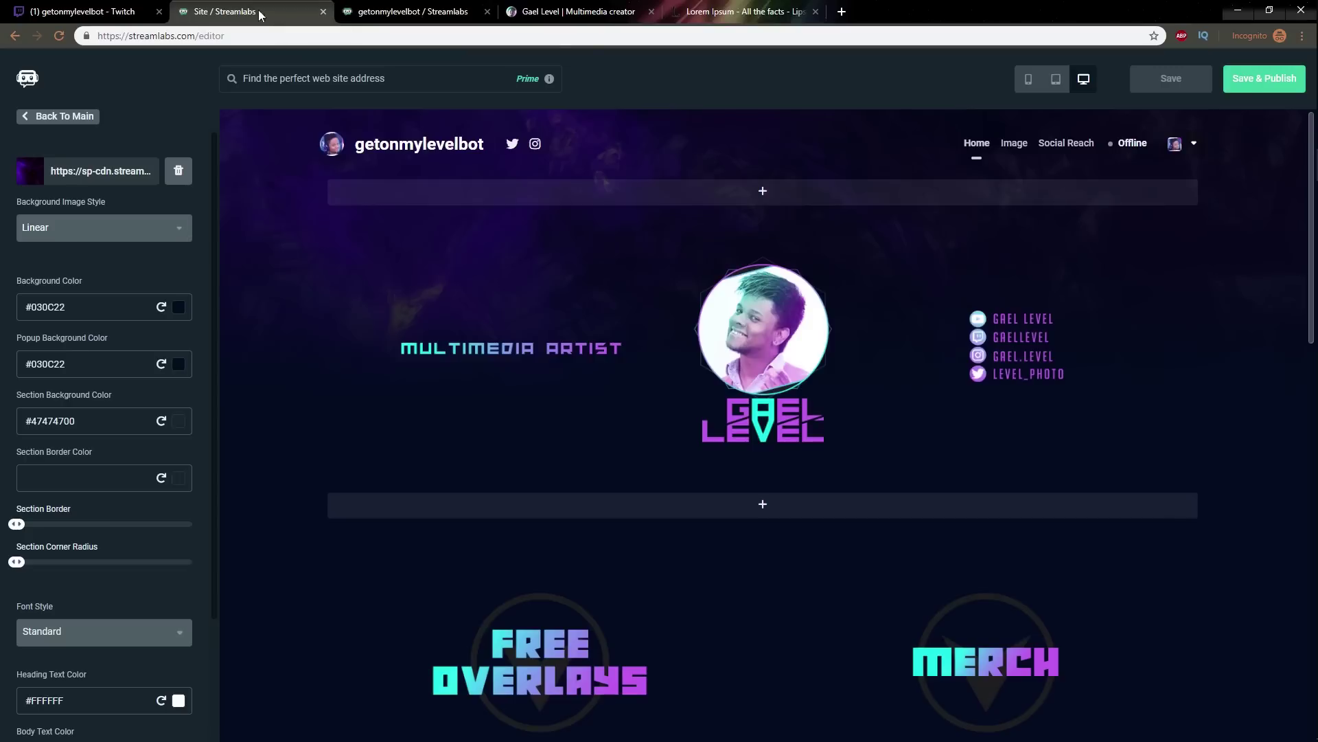
# Go back to the editor's main menu and open the Socials settings.
pyautogui.click(39, 116)
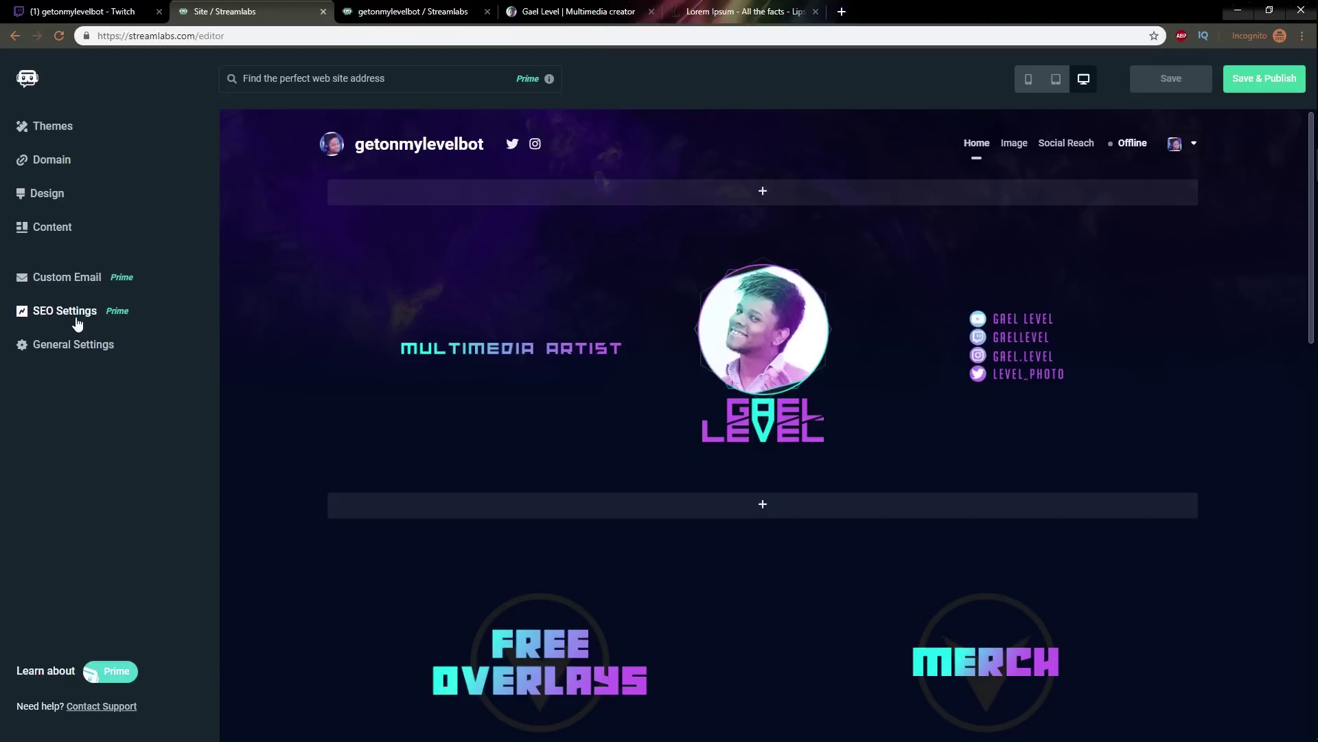
pyautogui.click(48, 350)
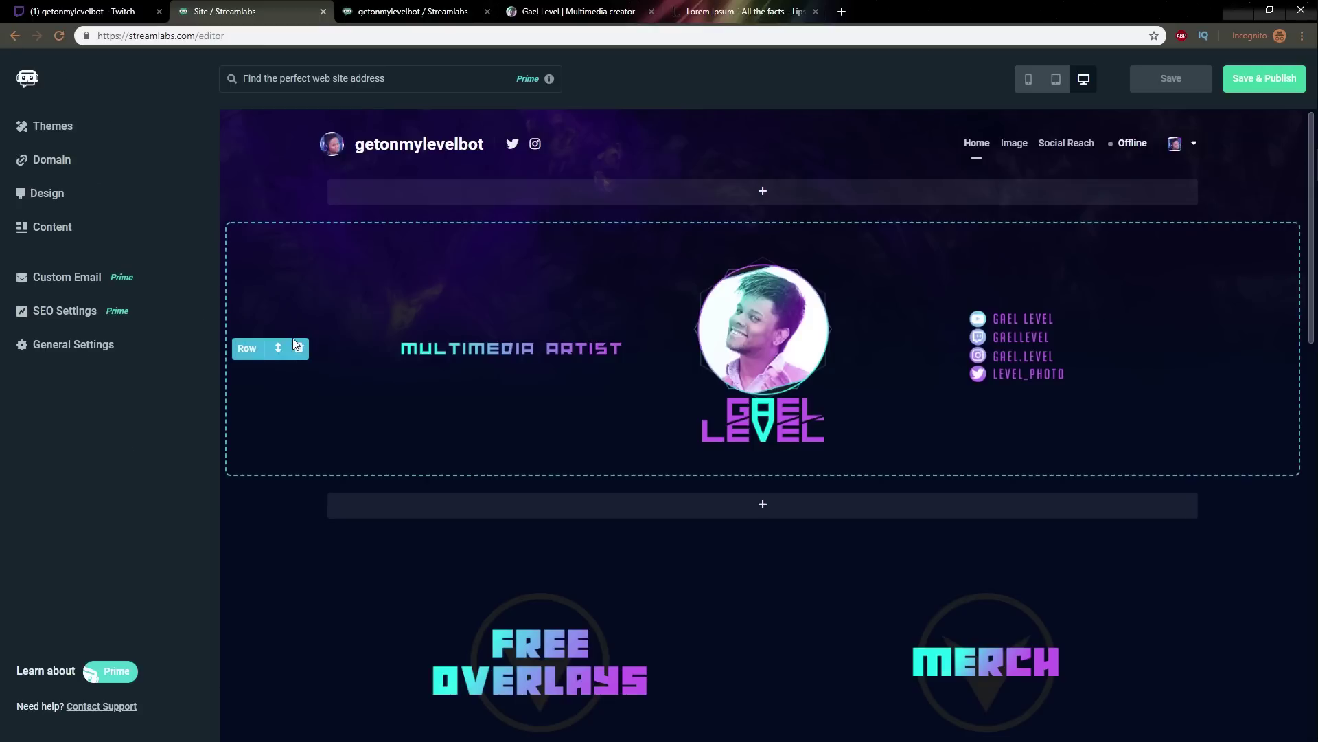
pyautogui.scroll(-5, 398, 370)
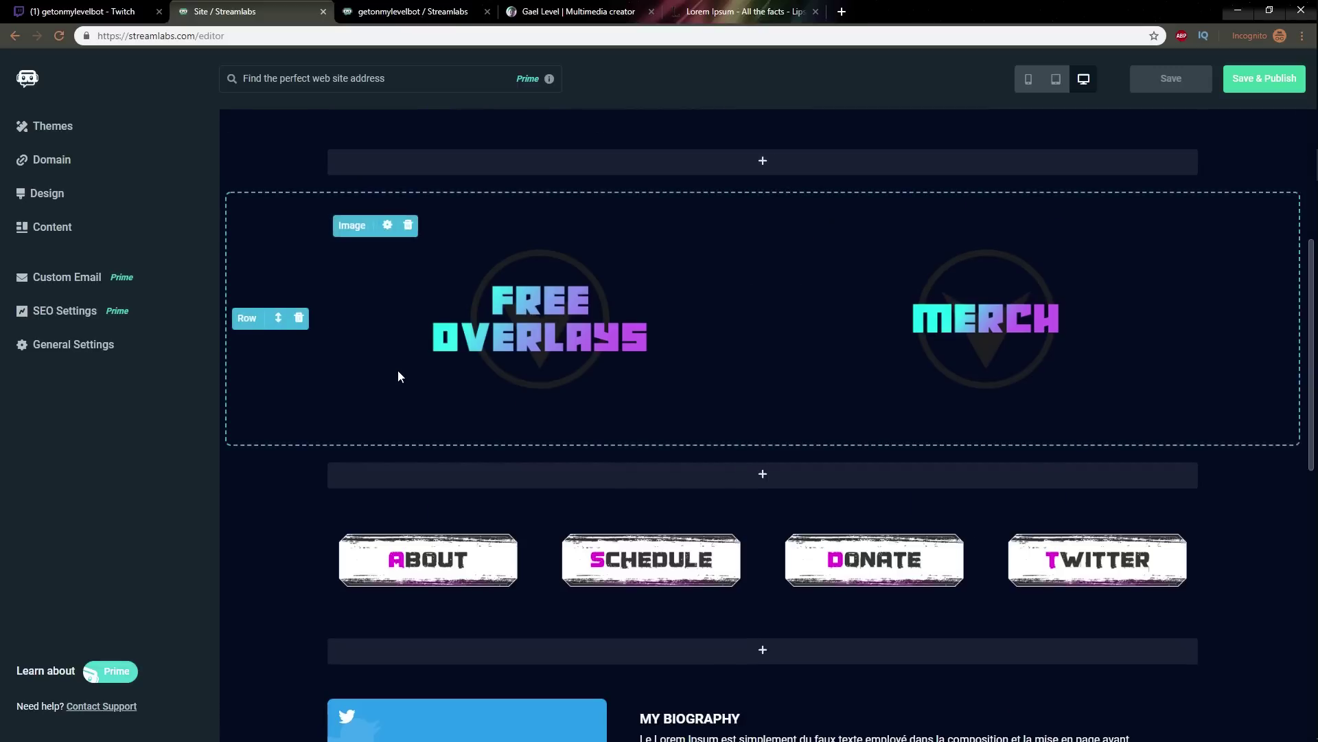
pyautogui.scroll(-8, 398, 376)
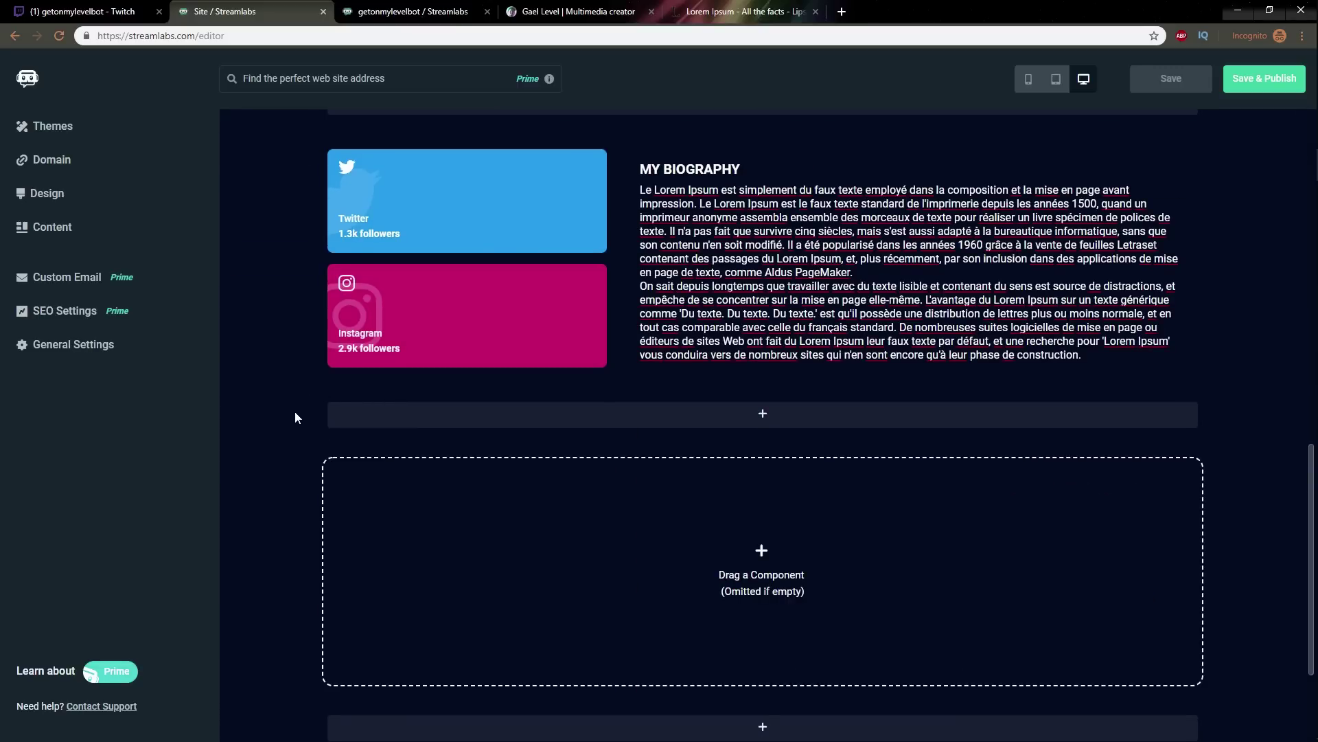
pyautogui.scroll(5, 295, 415)
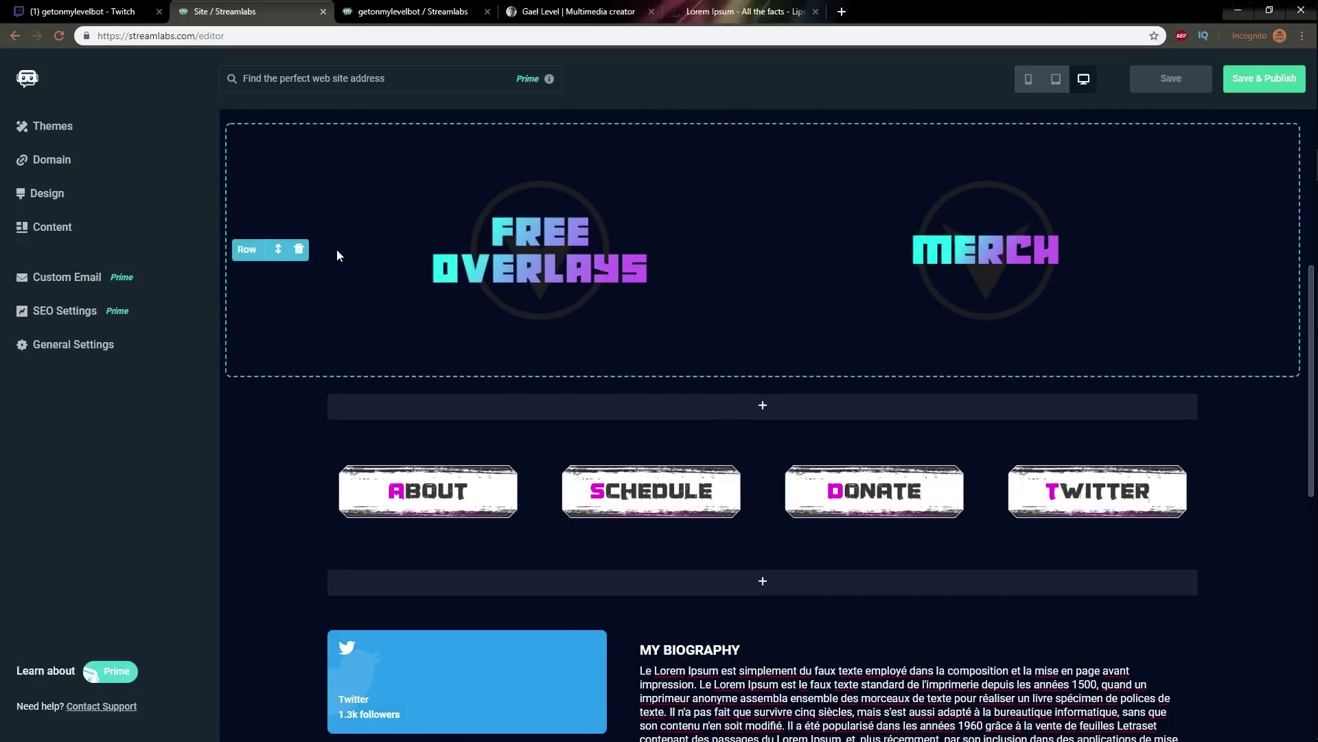
pyautogui.scroll(6, 333, 302)
pyautogui.scroll(-15, 333, 237)
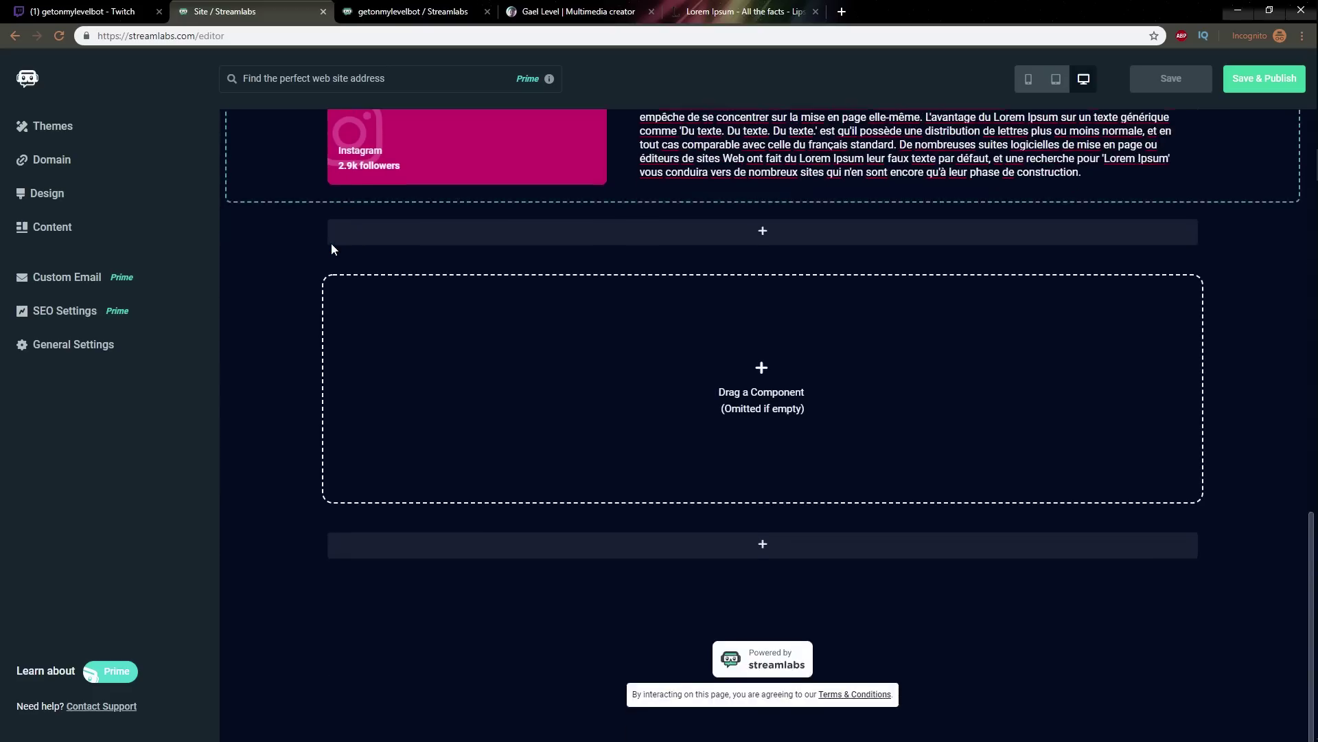